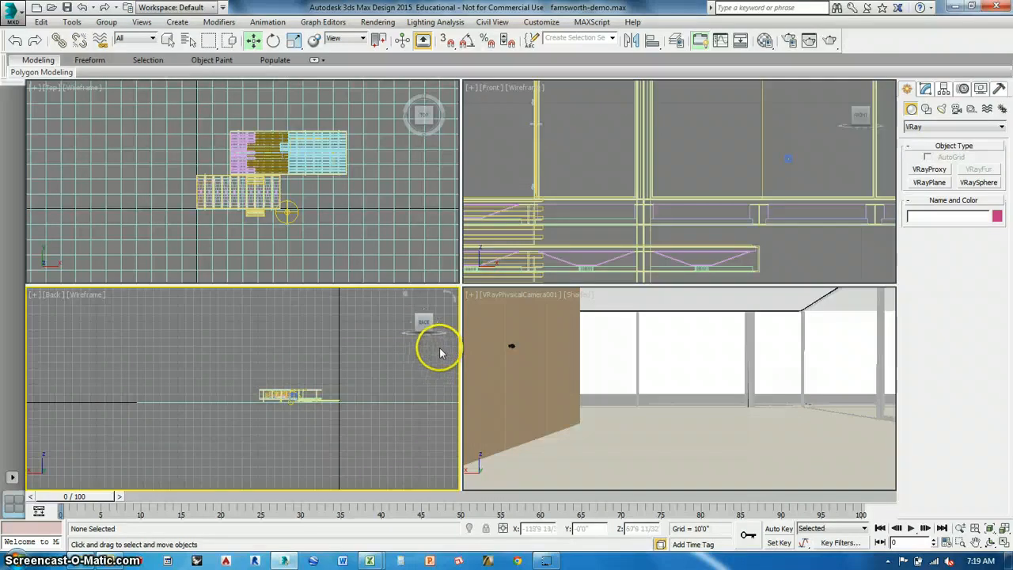
{"action": "middle_click_drag", "start_coordinate": [277, 231], "coordinate": [283, 231]}
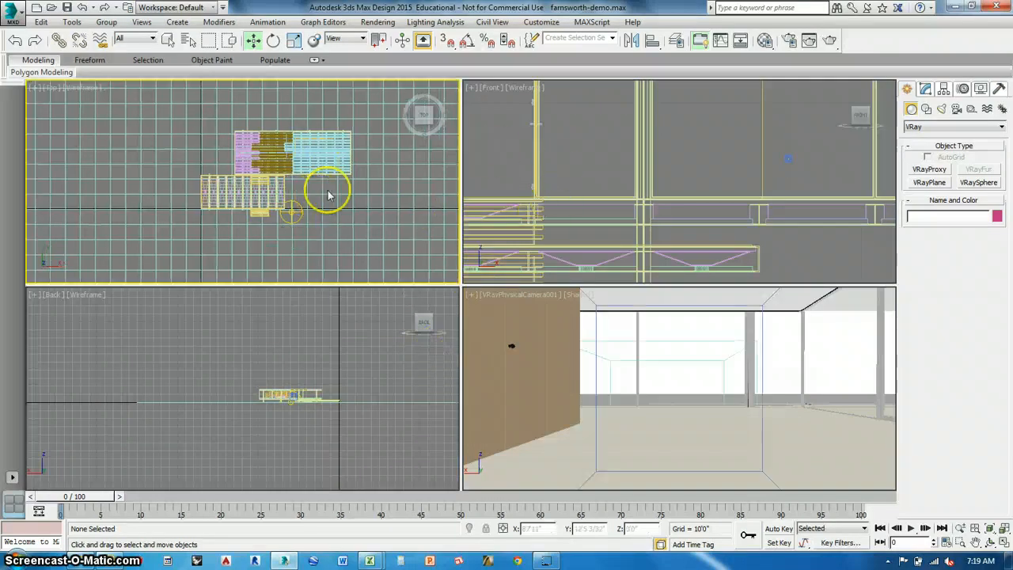
{"action": "scroll", "coordinate": [328, 196], "scroll_direction": "down", "scroll_amount": 5}
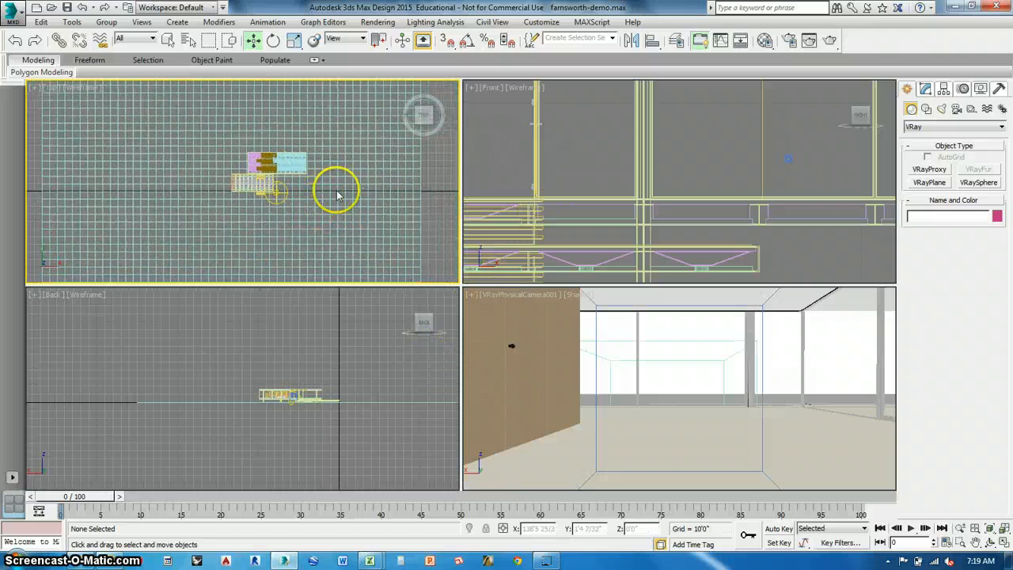
{"action": "scroll", "coordinate": [336, 196], "scroll_direction": "up", "scroll_amount": 2}
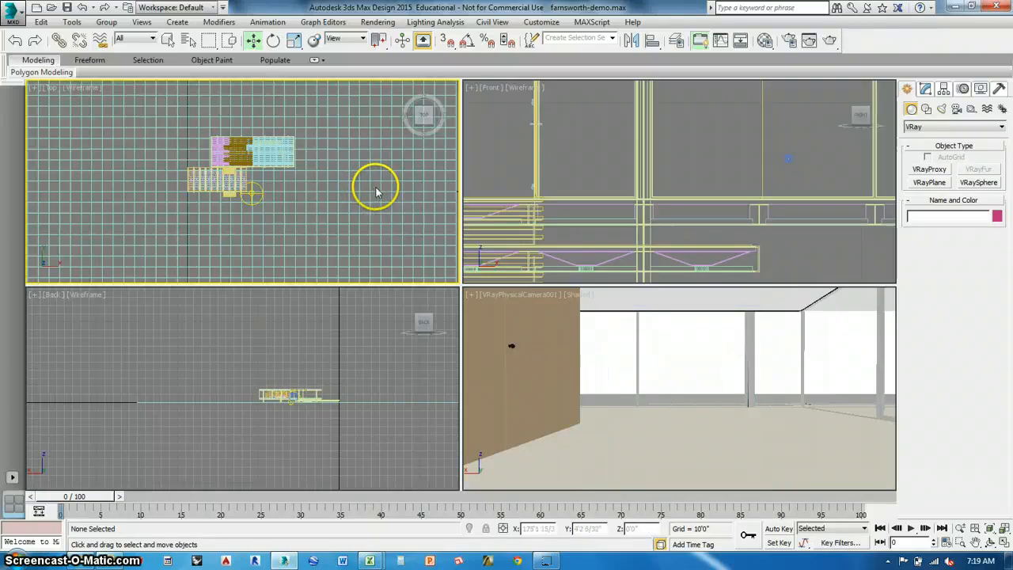
{"action": "scroll", "coordinate": [376, 192], "scroll_direction": "up", "scroll_amount": 5}
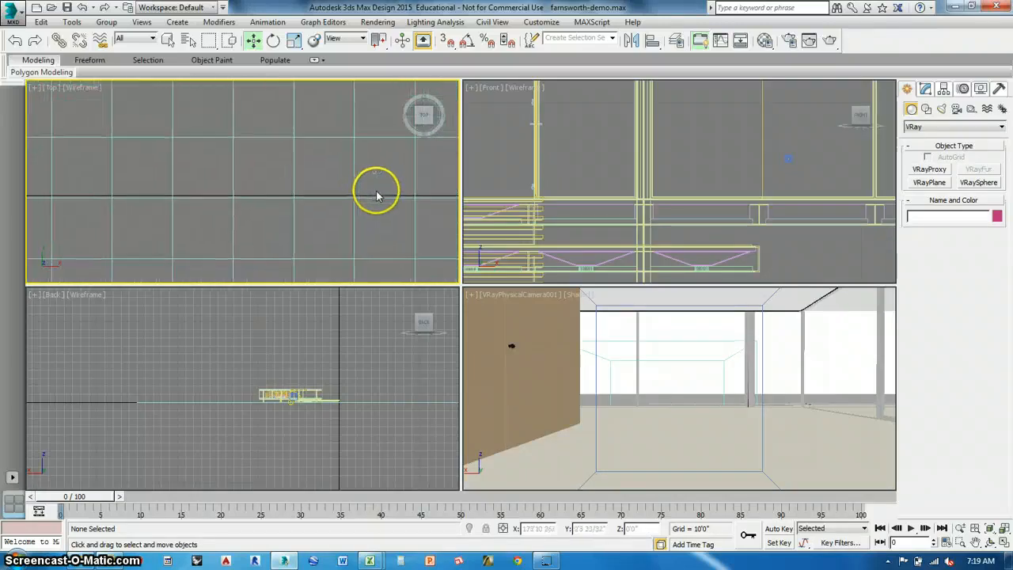
{"action": "left_click", "coordinate": [392, 208]}
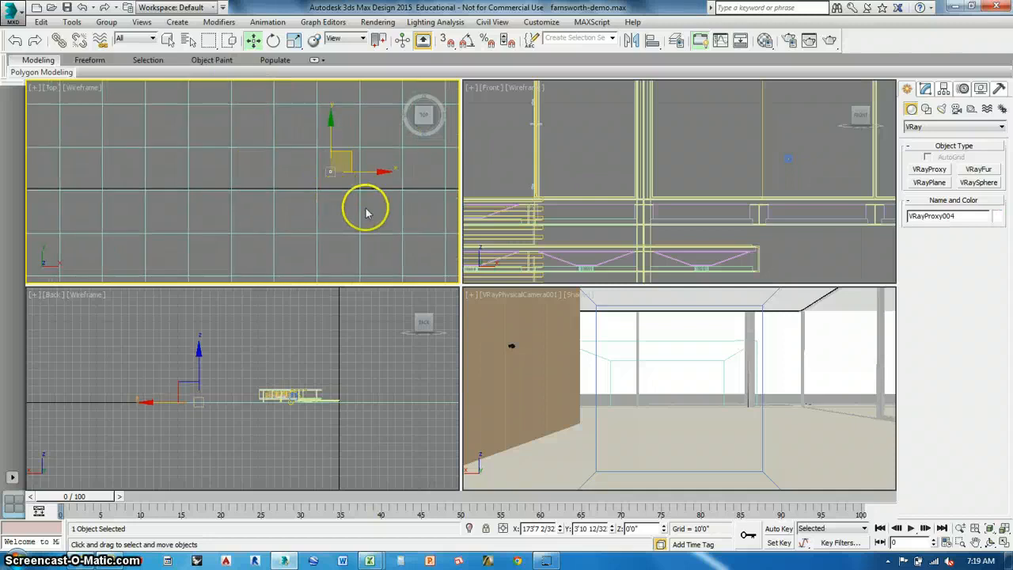
{"action": "left_click", "coordinate": [214, 190]}
{"action": "scroll", "coordinate": [333, 185], "scroll_direction": "down", "scroll_amount": 6}
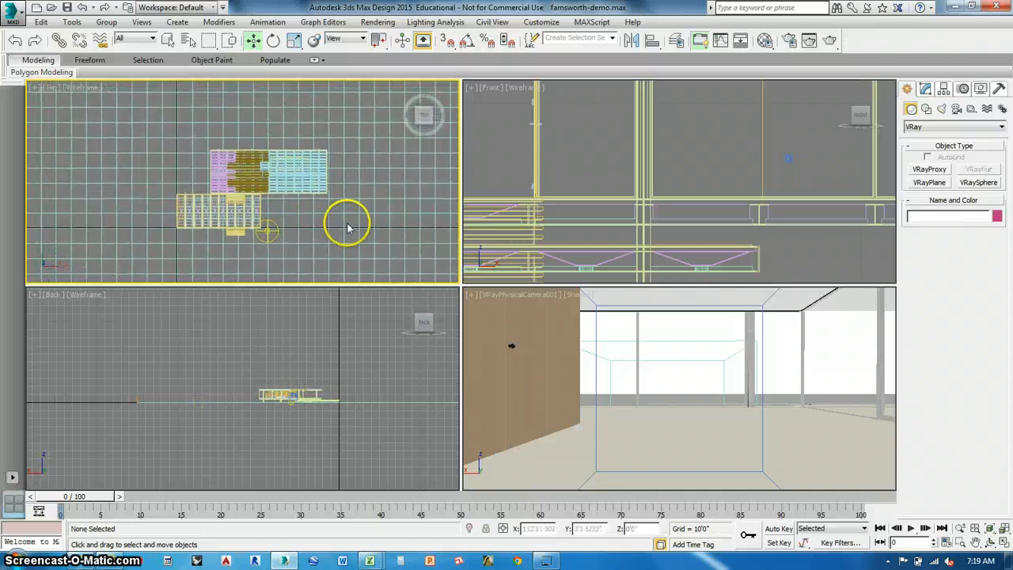
{"action": "middle_click_drag", "start_coordinate": [346, 228], "coordinate": [390, 214]}
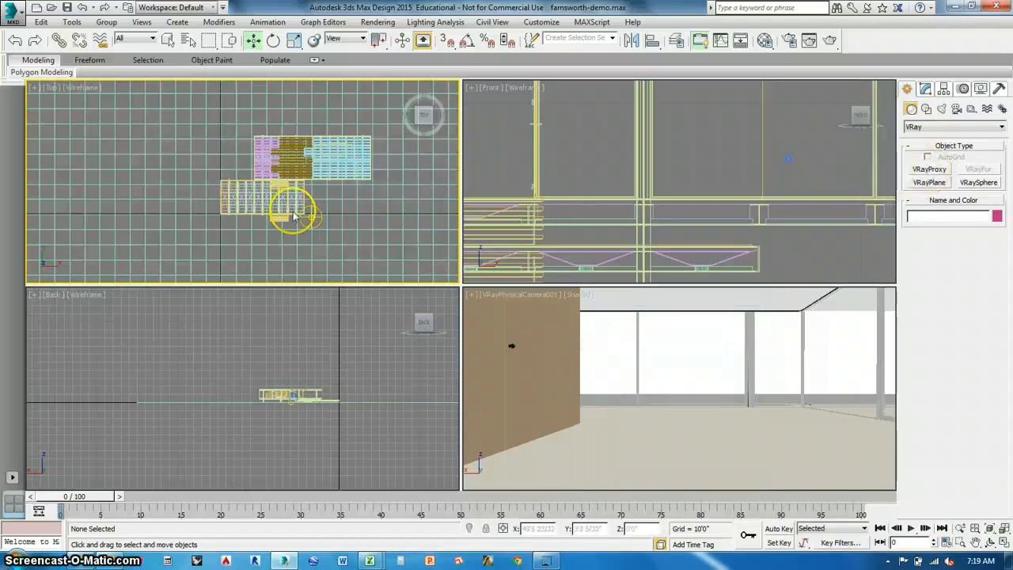
Place a VRayProxy using xxlmaple.vrmesh from the TREES folder beside the house's lower deck in the Top view.
{"action": "left_click", "coordinate": [929, 170]}
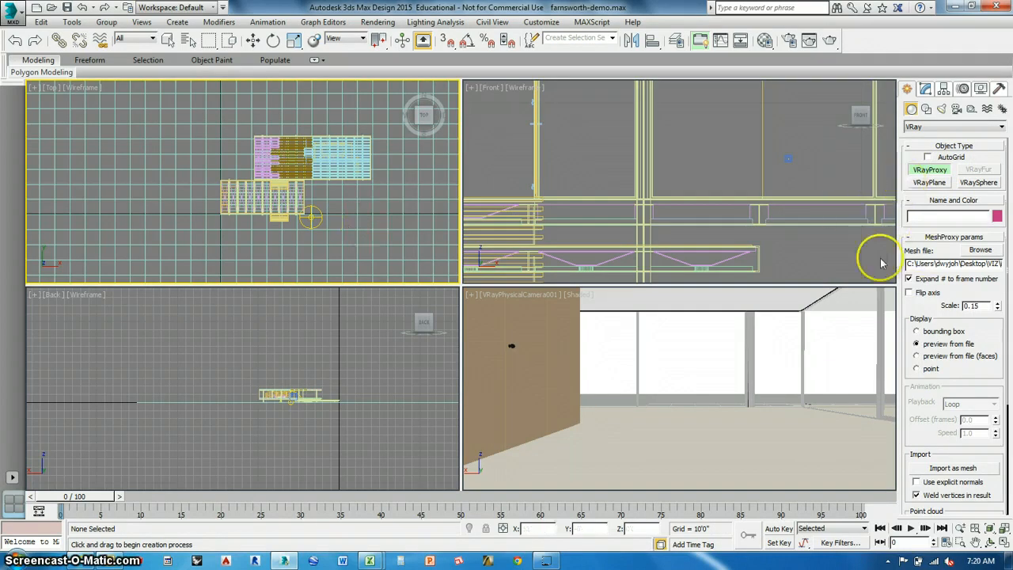
{"action": "middle_click_drag", "start_coordinate": [346, 208], "coordinate": [380, 219]}
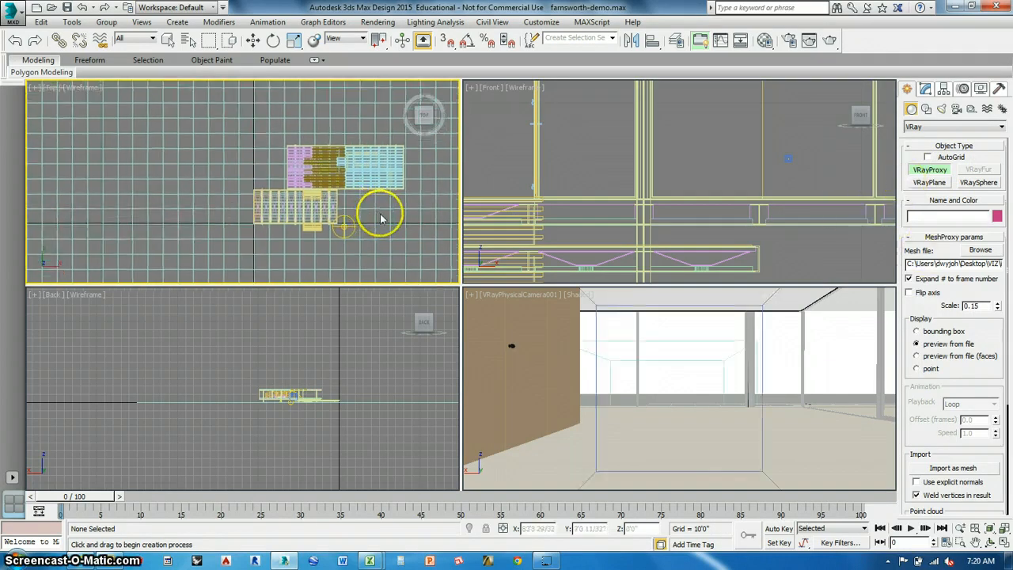
{"action": "scroll", "coordinate": [380, 218], "scroll_direction": "up", "scroll_amount": 3}
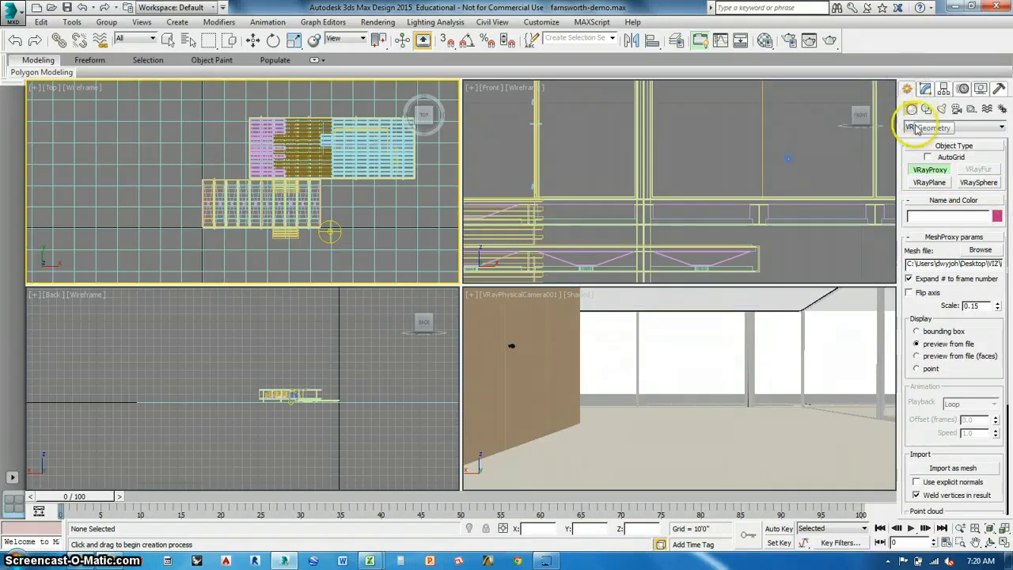
{"action": "left_click", "coordinate": [916, 129]}
{"action": "left_click", "coordinate": [917, 255]}
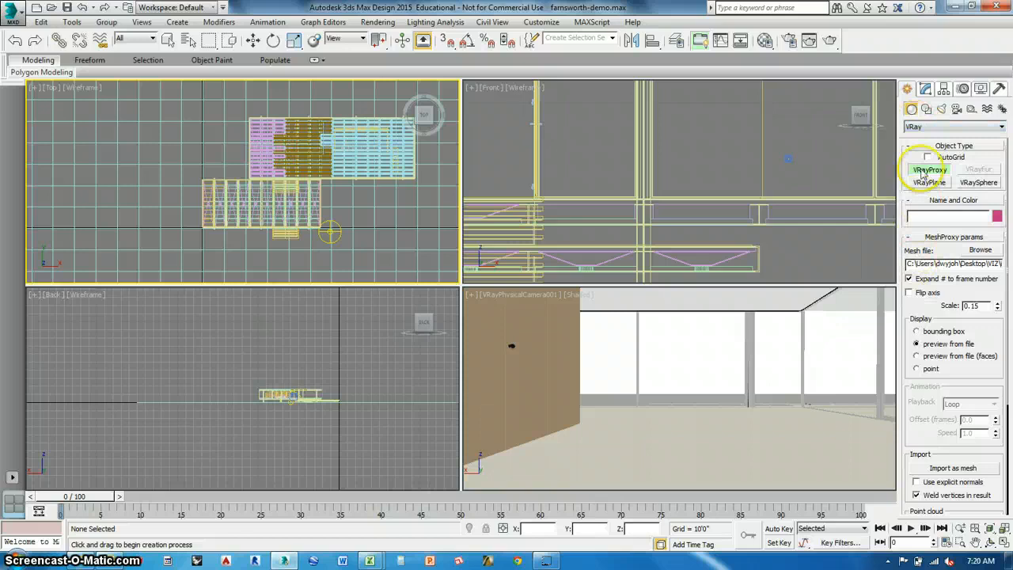
{"action": "middle_click_drag", "start_coordinate": [314, 214], "coordinate": [321, 217]}
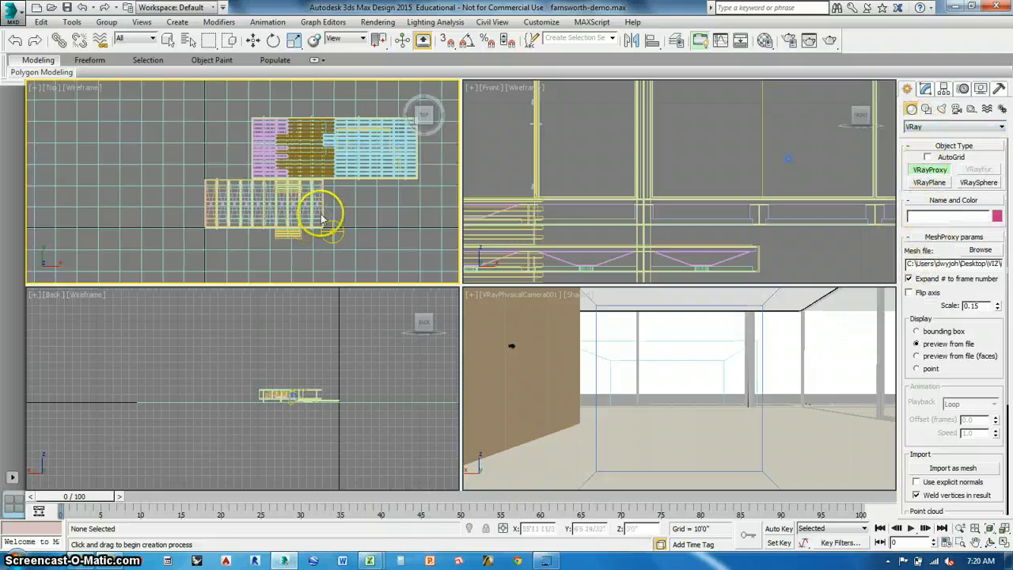
{"action": "left_click", "coordinate": [364, 218]}
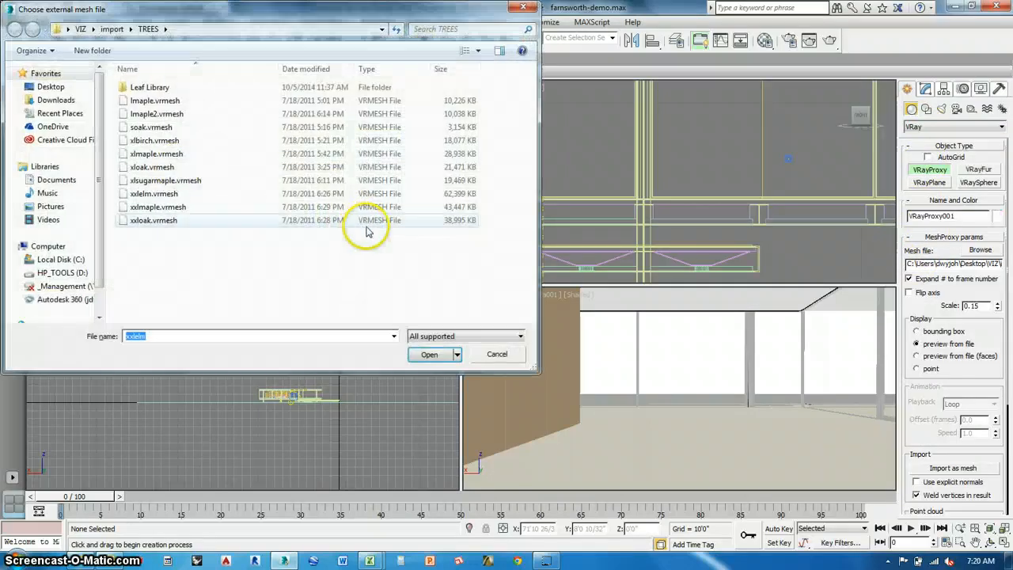
{"action": "left_click", "coordinate": [157, 207]}
{"action": "left_click", "coordinate": [428, 354]}
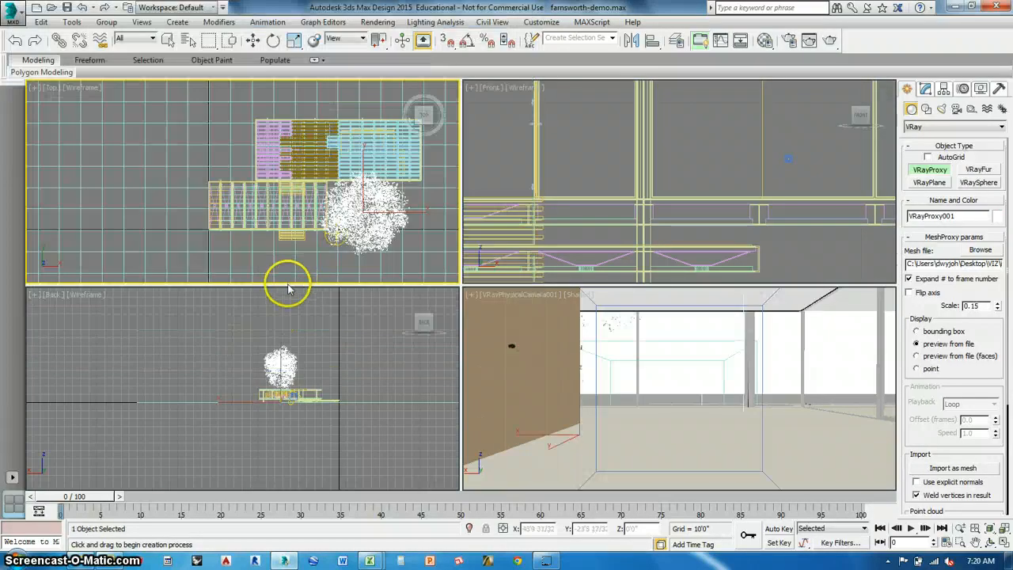
Set the maple proxy's scale to 1.
{"action": "left_click", "coordinate": [373, 264]}
{"action": "middle_click_drag", "start_coordinate": [407, 253], "coordinate": [374, 241]}
{"action": "scroll", "coordinate": [389, 246], "scroll_direction": "down", "scroll_amount": 3}
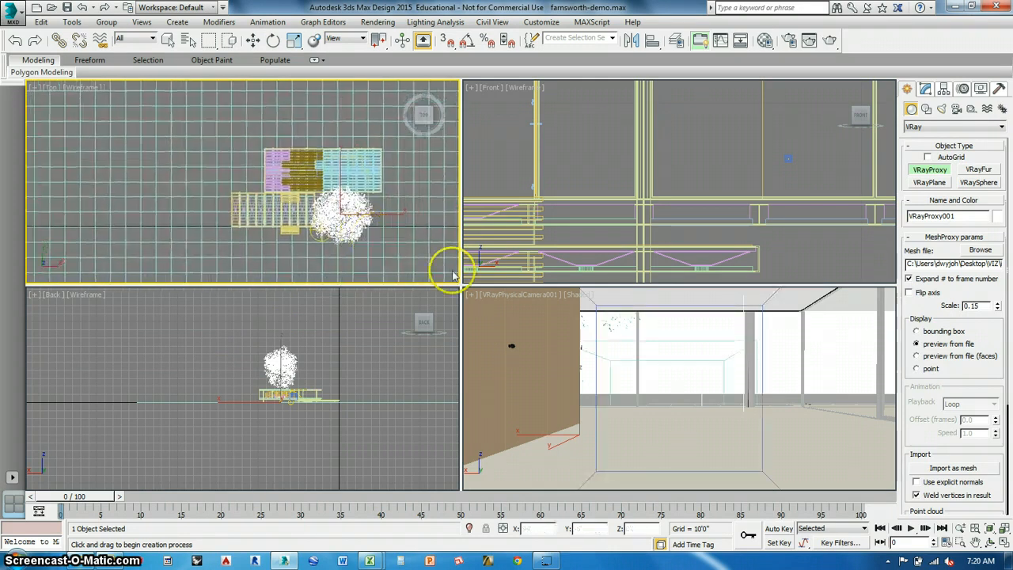
{"action": "double_click", "coordinate": [980, 307]}
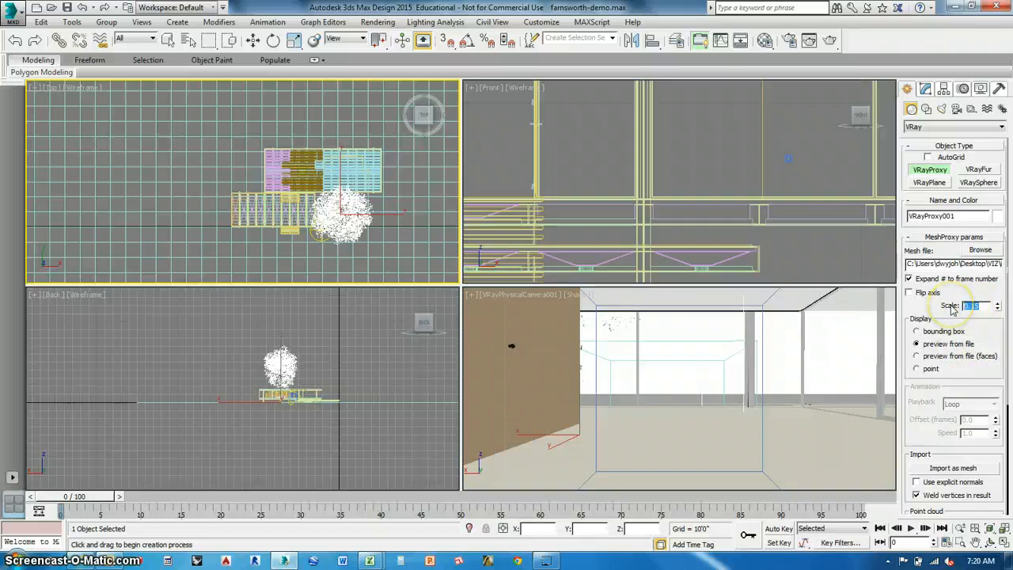
{"action": "type", "text": "1"}
{"action": "key", "text": "Return"}
{"action": "middle_click_drag", "start_coordinate": [284, 203], "coordinate": [249, 172]}
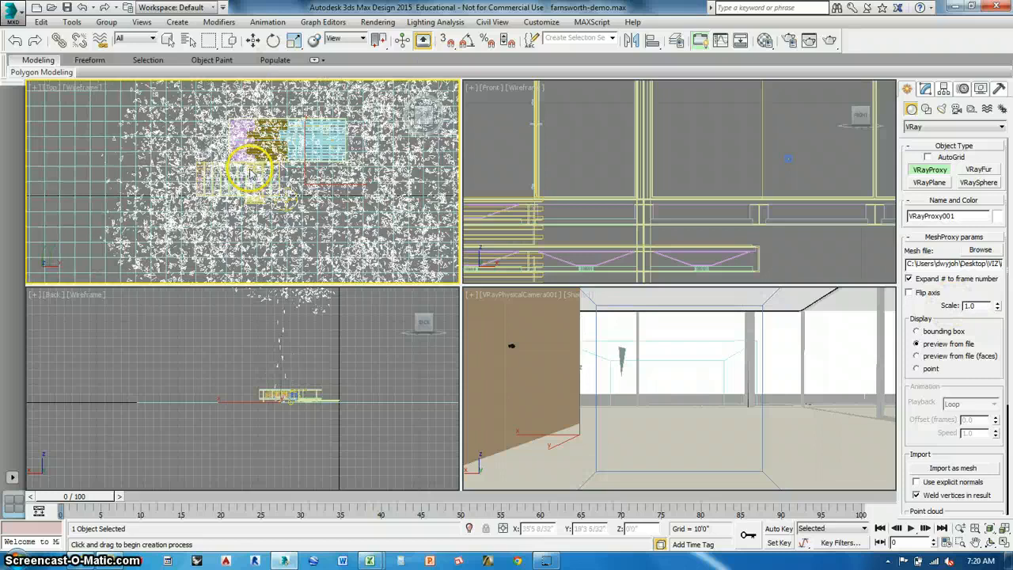
{"action": "scroll", "coordinate": [250, 173], "scroll_direction": "down", "scroll_amount": 3}
Set the maple proxy's scale to 0.15 and leave proxy creation for the Move tool.
{"action": "double_click", "coordinate": [981, 306]}
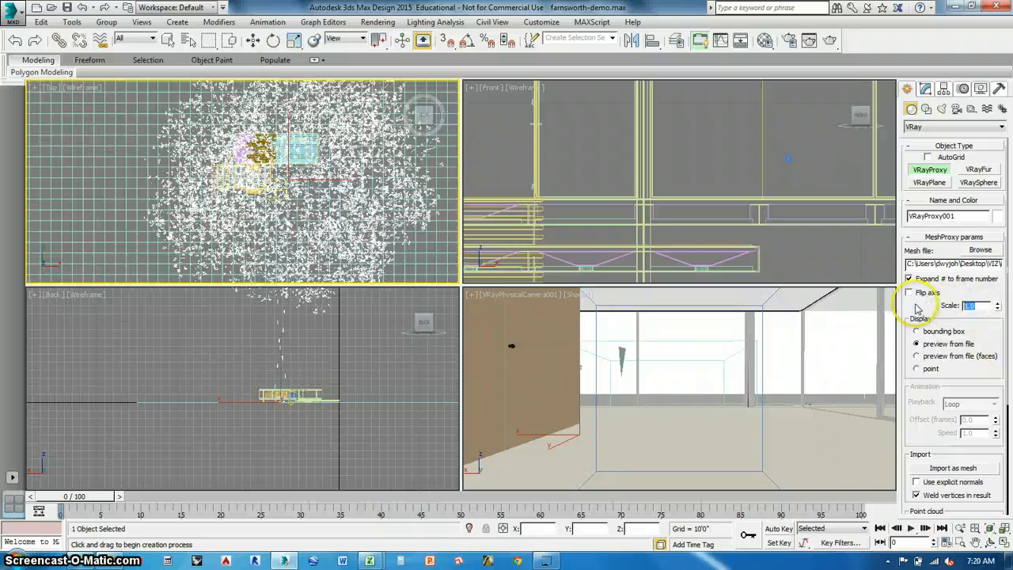
{"action": "type", "text": "0.15"}
{"action": "key", "text": "Return"}
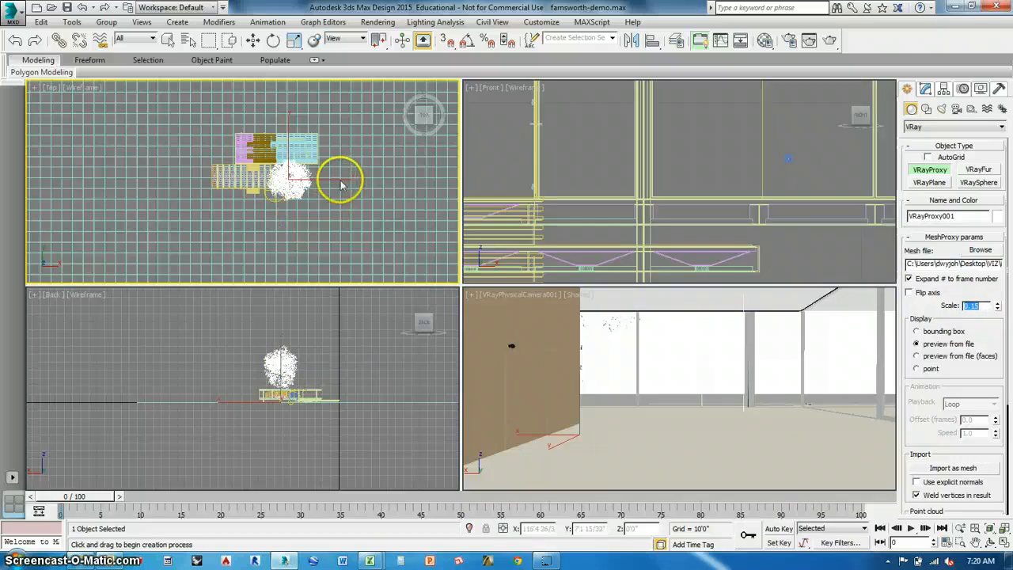
{"action": "scroll", "coordinate": [330, 240], "scroll_direction": "down", "scroll_amount": 3}
{"action": "scroll", "coordinate": [330, 239], "scroll_direction": "up", "scroll_amount": 5}
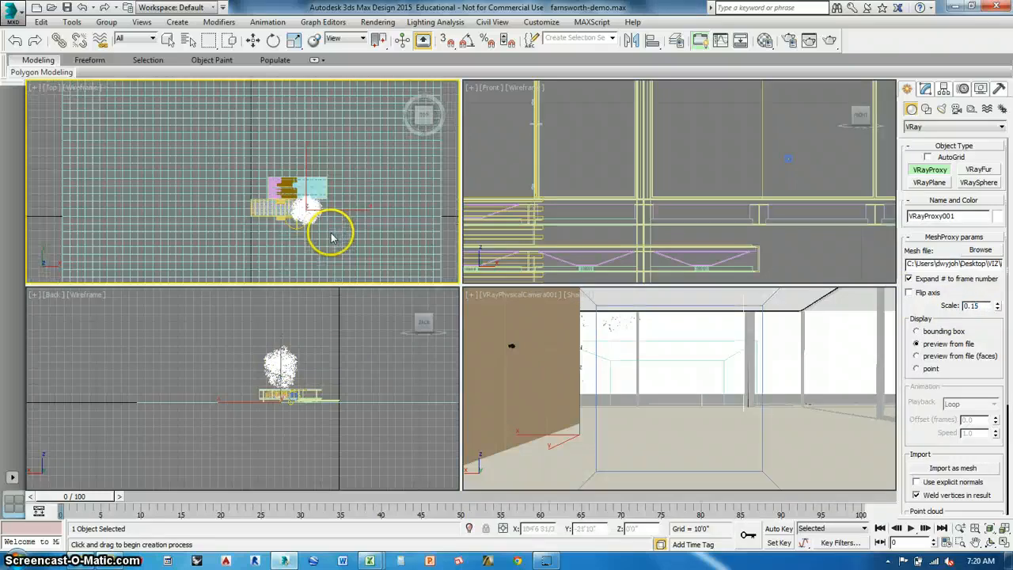
{"action": "scroll", "coordinate": [317, 218], "scroll_direction": "down", "scroll_amount": 2}
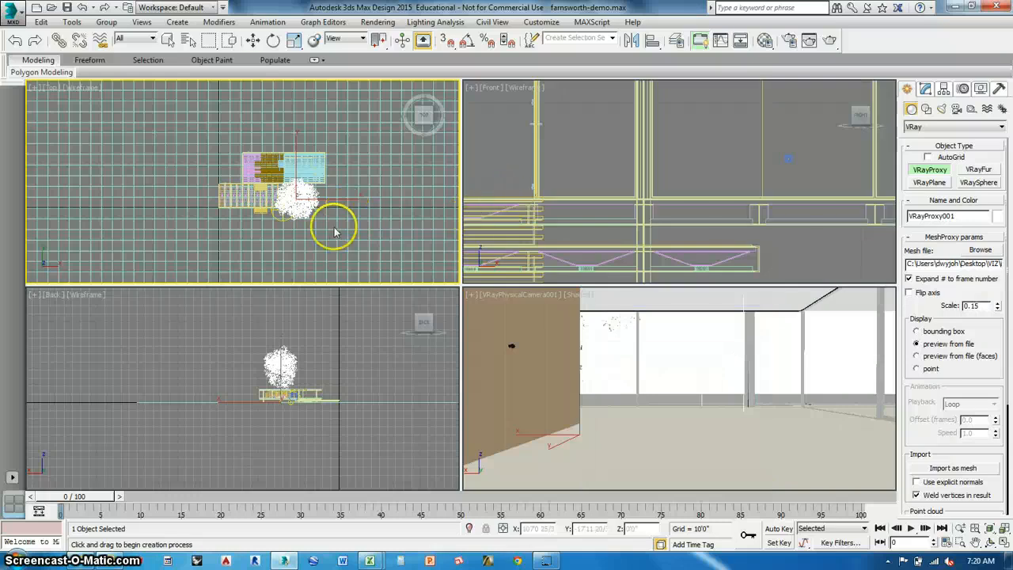
{"action": "key", "text": "w"}
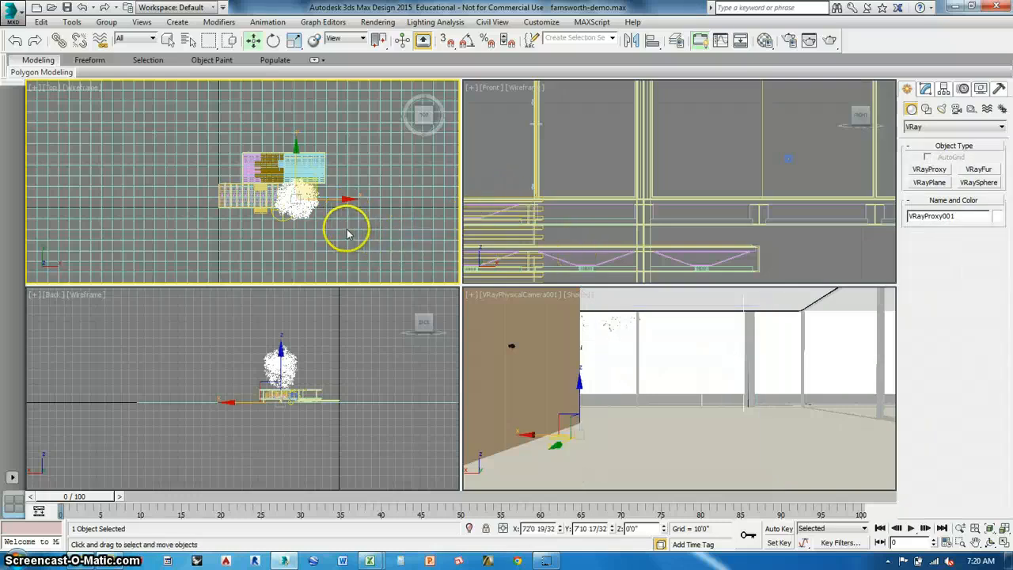
Place a second VRayProxy using xxloak.vrmesh directly east of the maple in the Top view.
{"action": "left_click", "coordinate": [930, 170]}
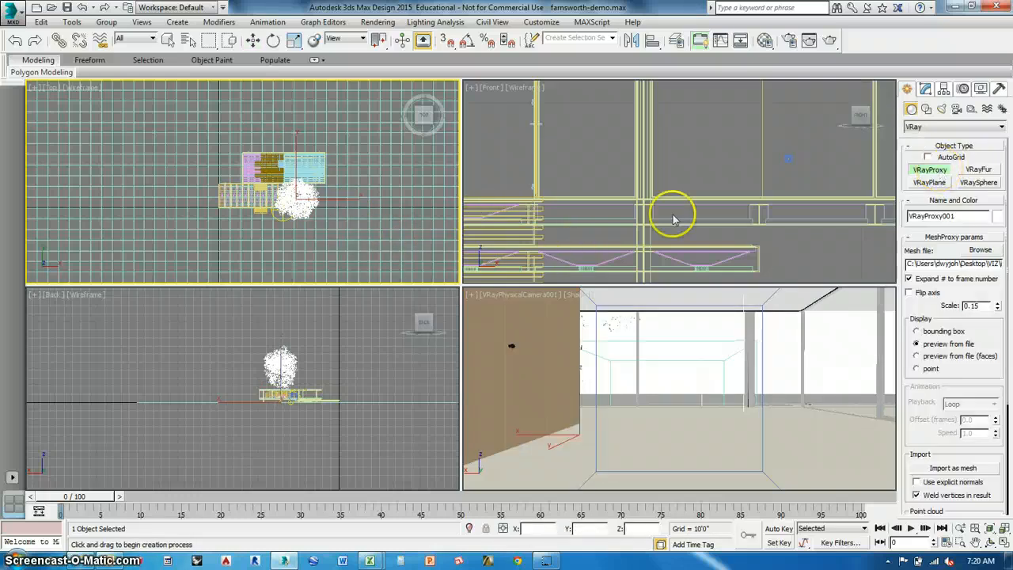
{"action": "left_click", "coordinate": [333, 206]}
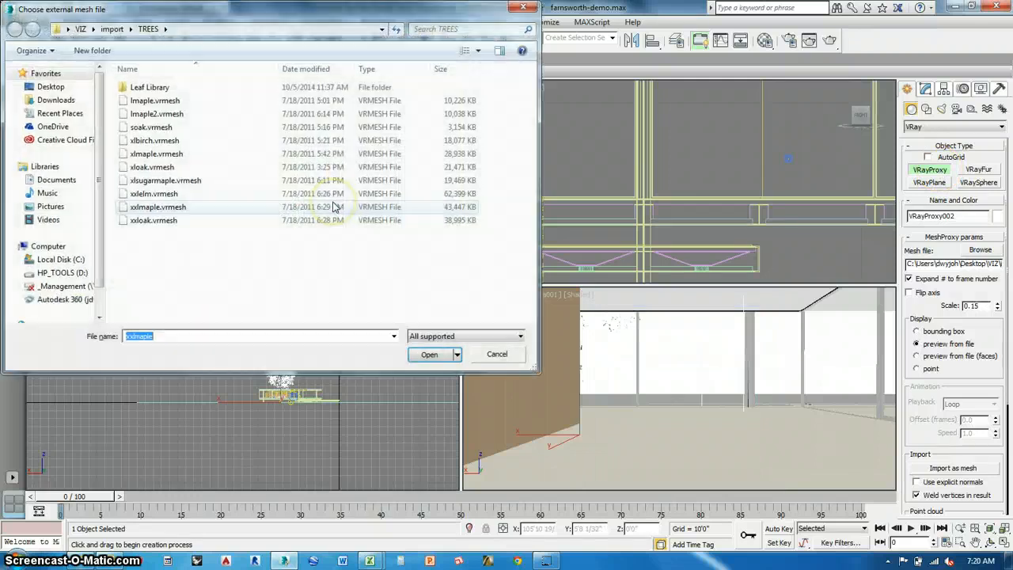
{"action": "left_click", "coordinate": [146, 220]}
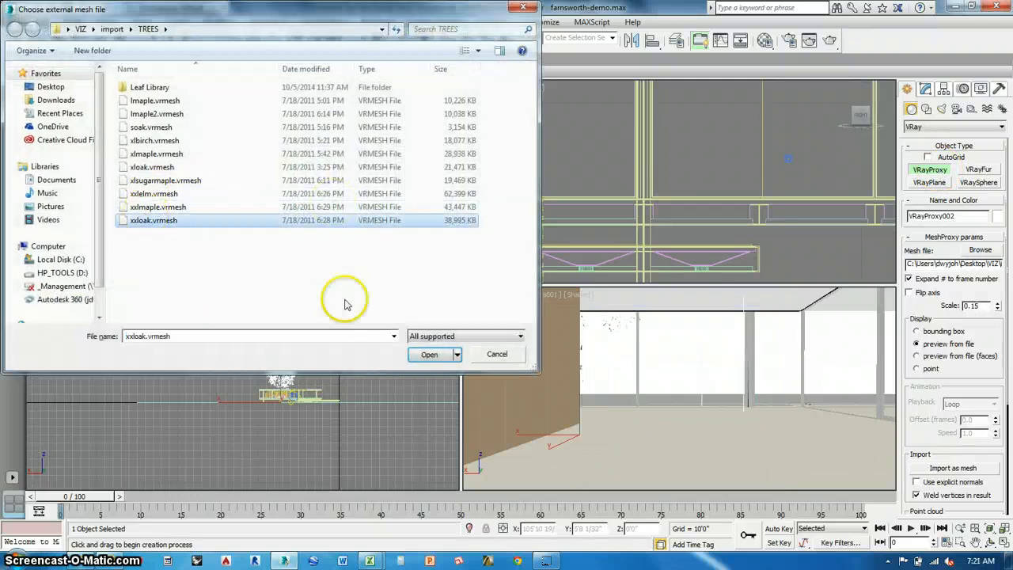
{"action": "left_click", "coordinate": [420, 356]}
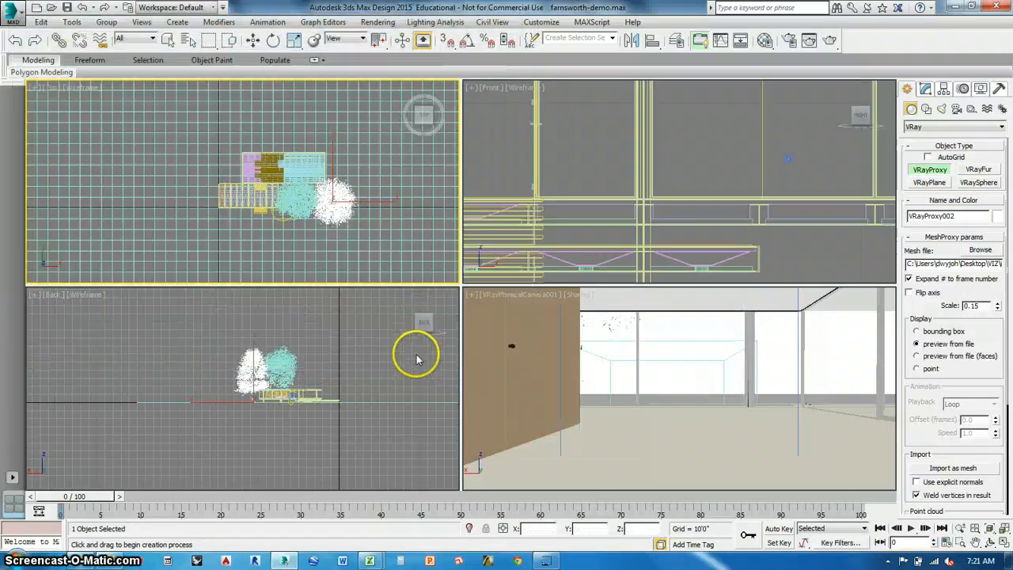
Place a third VRayProxy using xxlelm.vrmesh east of the oak, and end proxy creation.
{"action": "left_click", "coordinate": [369, 210]}
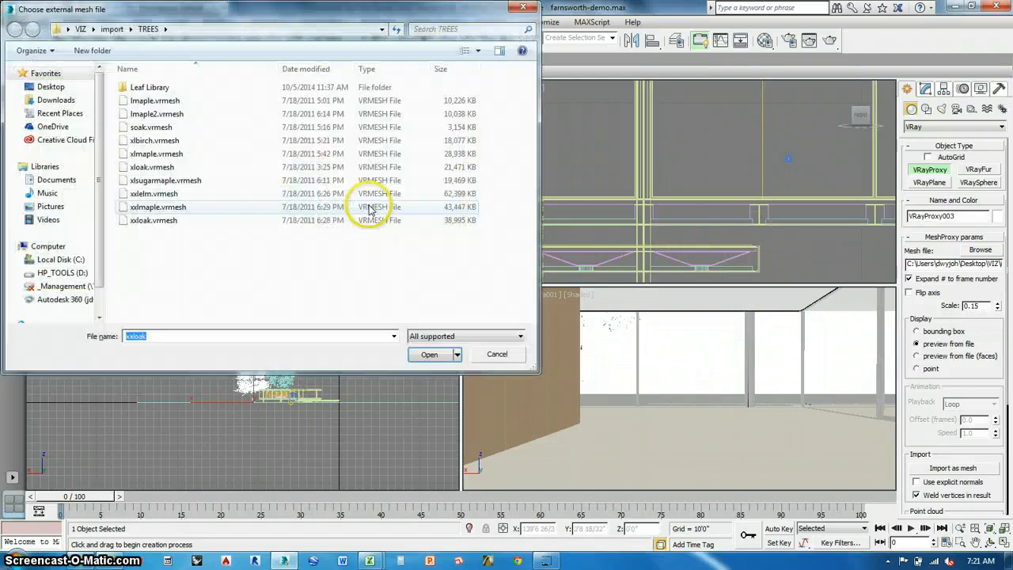
{"action": "left_click", "coordinate": [164, 195]}
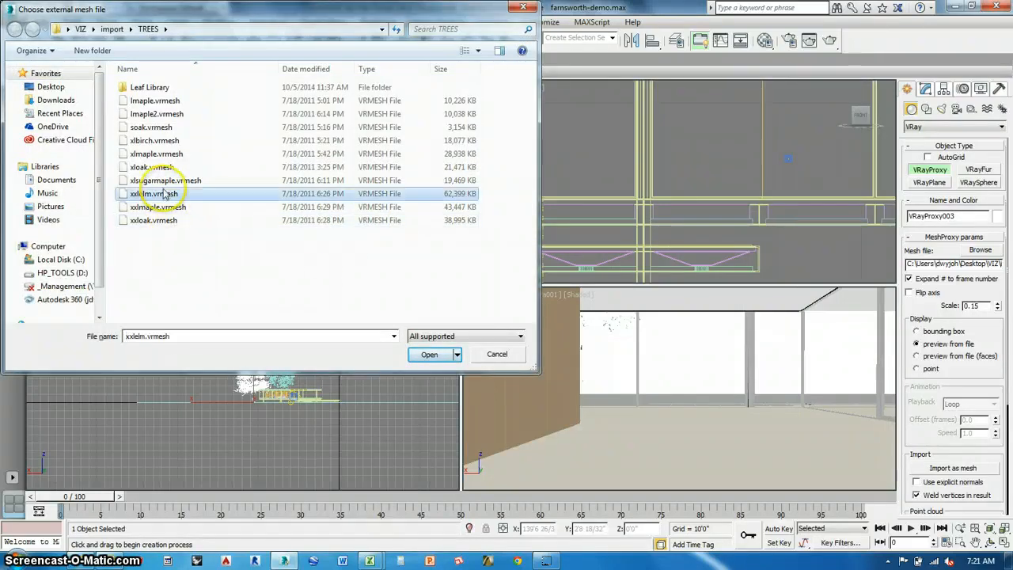
{"action": "left_click", "coordinate": [429, 353]}
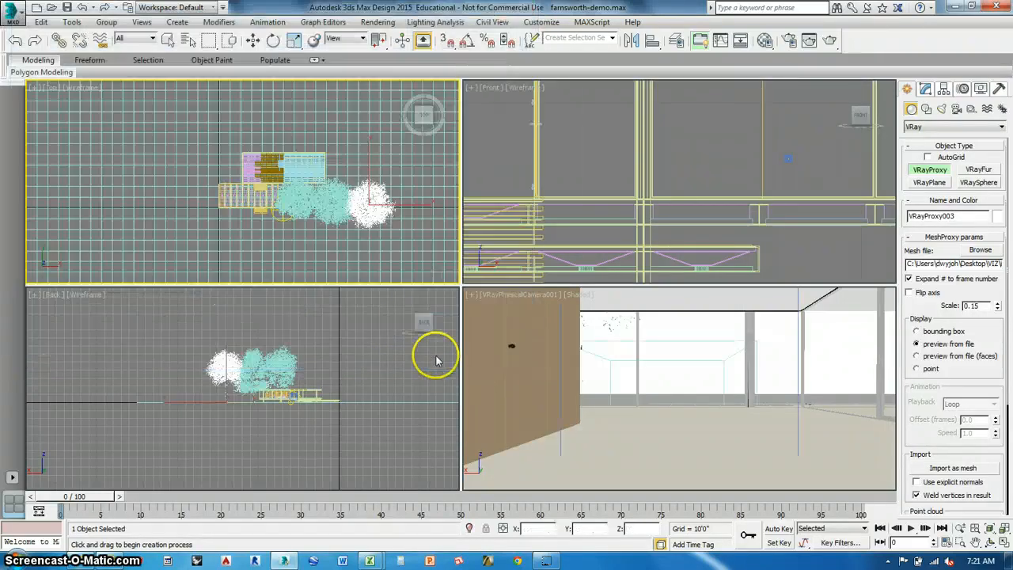
{"action": "left_click", "coordinate": [168, 39]}
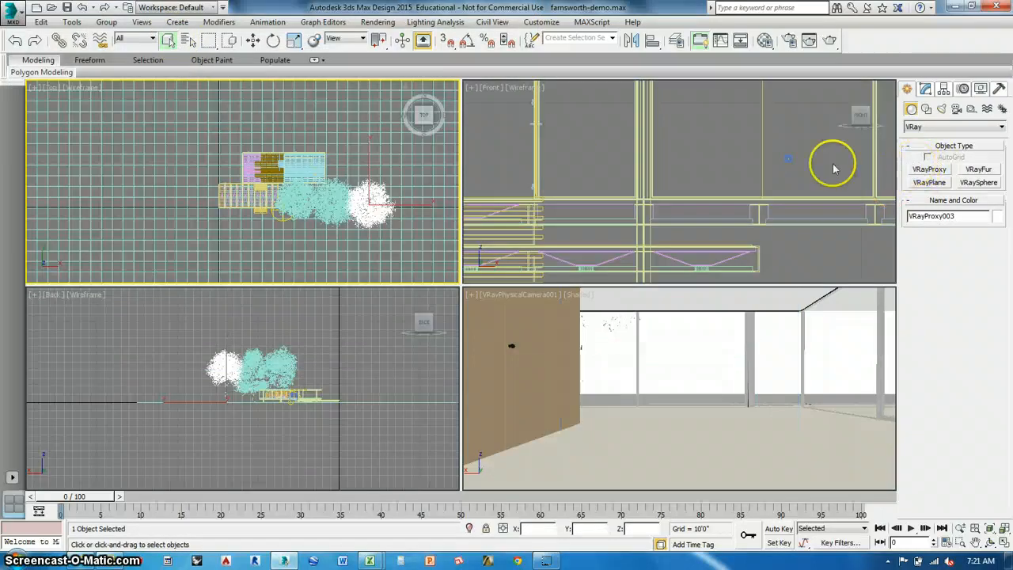
Open the Material Editor with an empty sample slot active and close the loaded Trees.mat library in the Material/Map Browser.
{"action": "scroll", "coordinate": [362, 230], "scroll_direction": "down", "scroll_amount": 3}
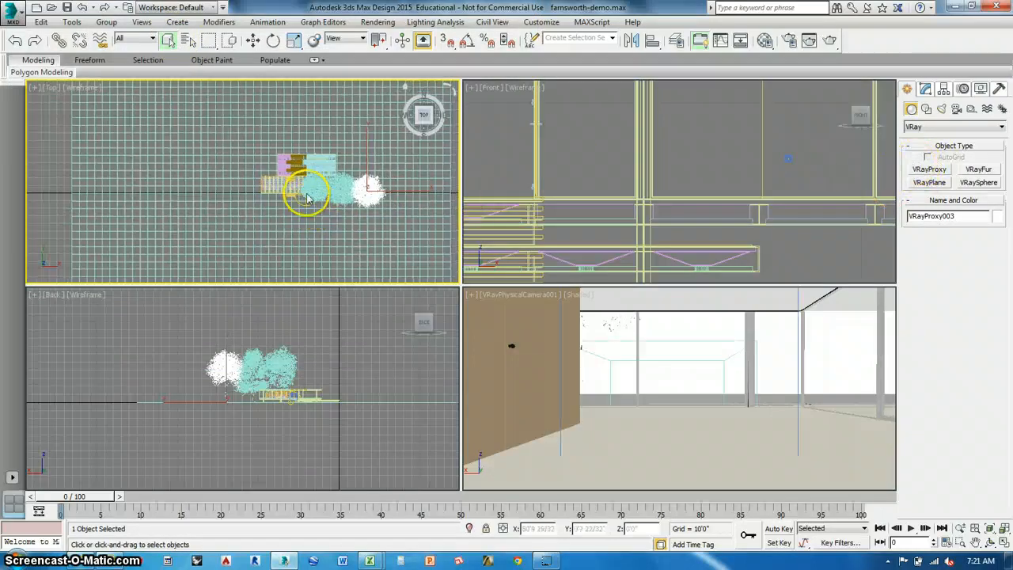
{"action": "scroll", "coordinate": [302, 205], "scroll_direction": "up", "scroll_amount": 4}
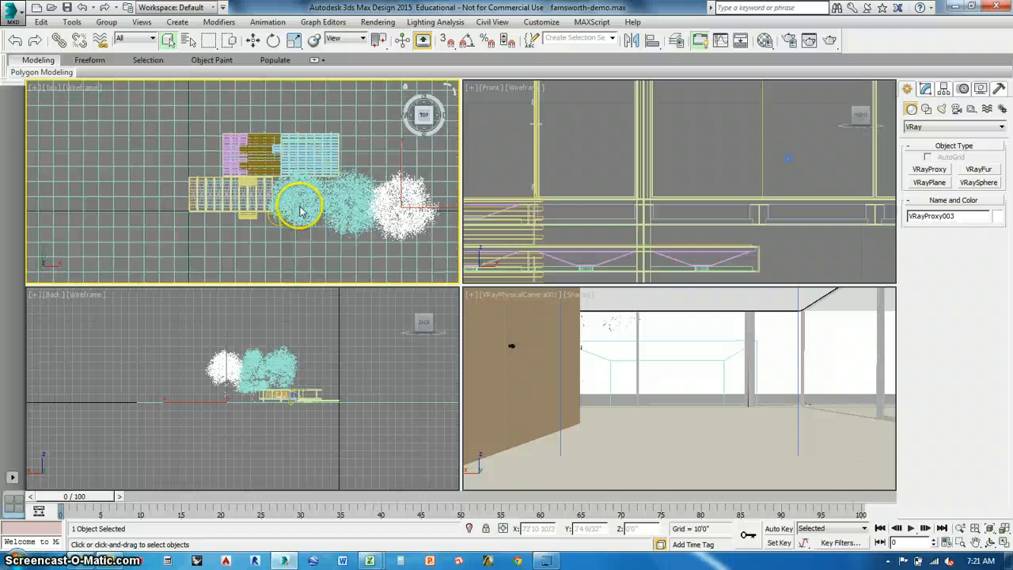
{"action": "middle_click_drag", "start_coordinate": [364, 219], "coordinate": [342, 225]}
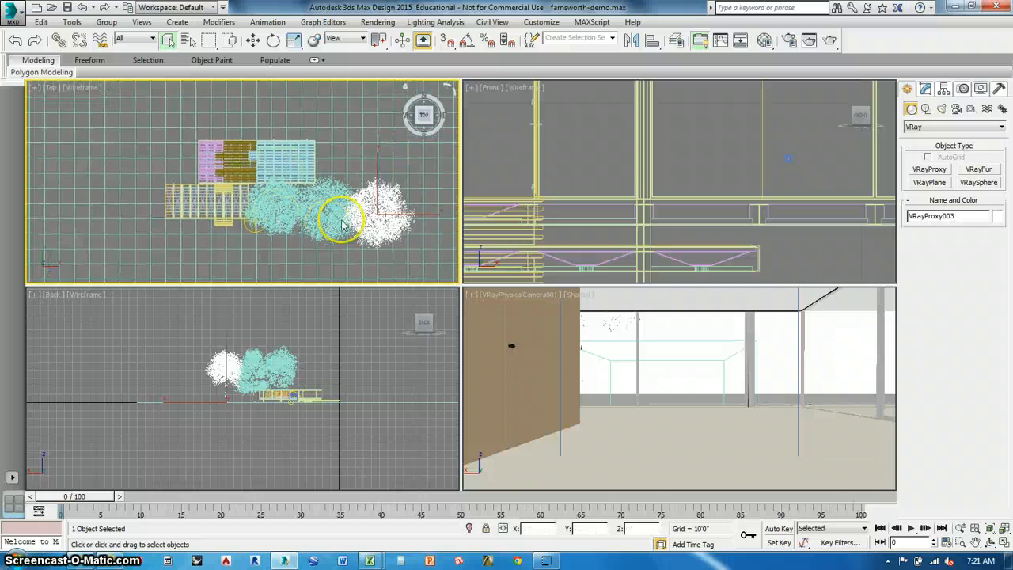
{"action": "left_click", "coordinate": [765, 39]}
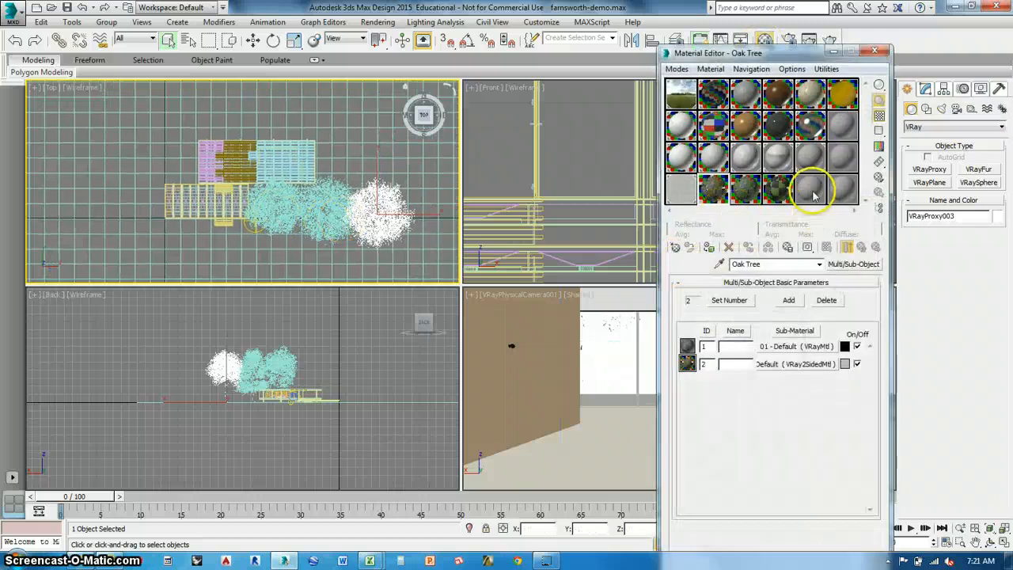
{"action": "left_click", "coordinate": [746, 191]}
{"action": "left_click_drag", "start_coordinate": [748, 195], "coordinate": [719, 192]}
{"action": "left_click", "coordinate": [675, 247]}
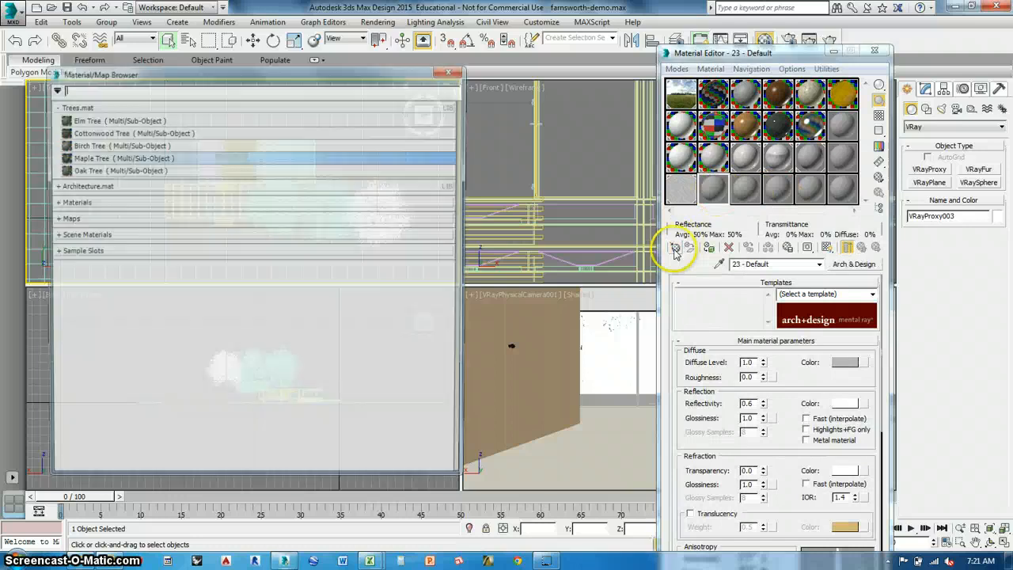
{"action": "left_click", "coordinate": [69, 106]}
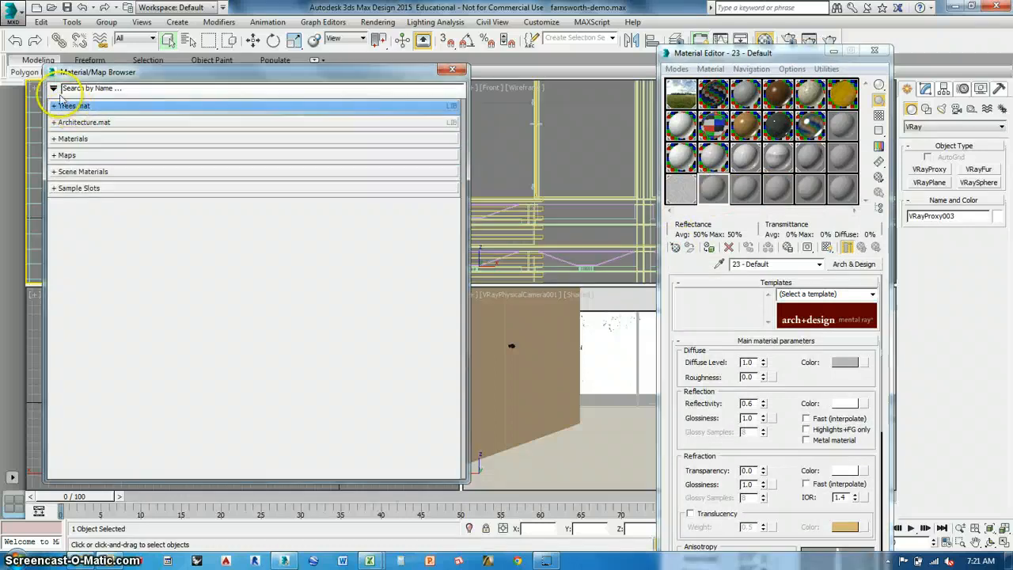
{"action": "right_click", "coordinate": [74, 110]}
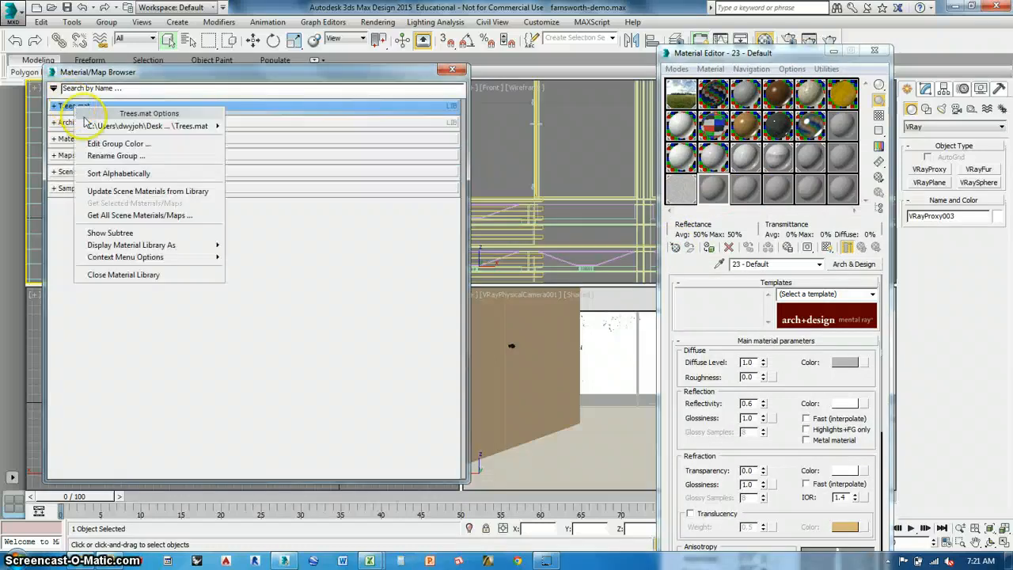
{"action": "left_click", "coordinate": [87, 276]}
Load the Trees material library from the materiallibraries folder into the Material/Map Browser.
{"action": "left_click", "coordinate": [54, 90]}
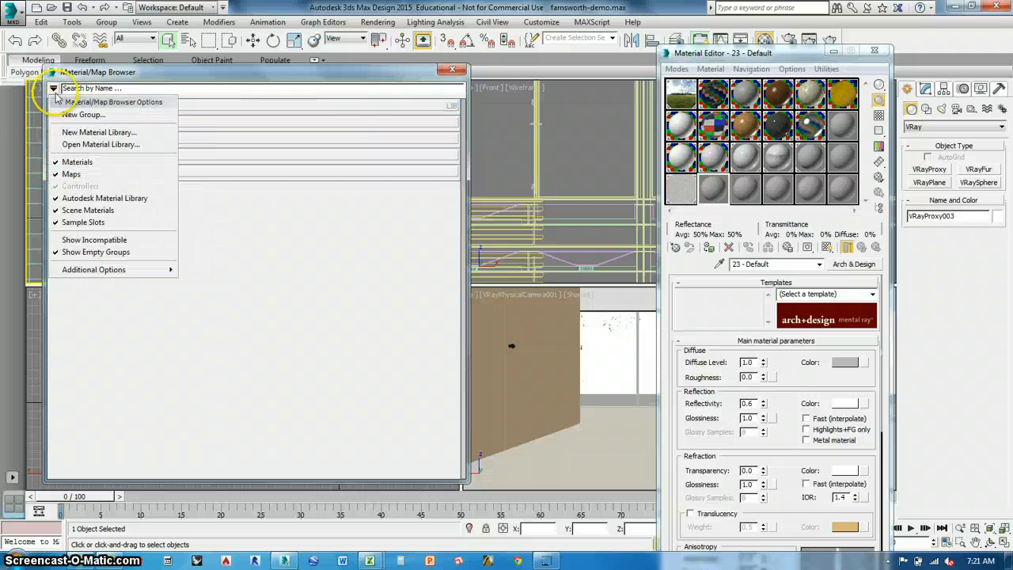
{"action": "left_click", "coordinate": [68, 144]}
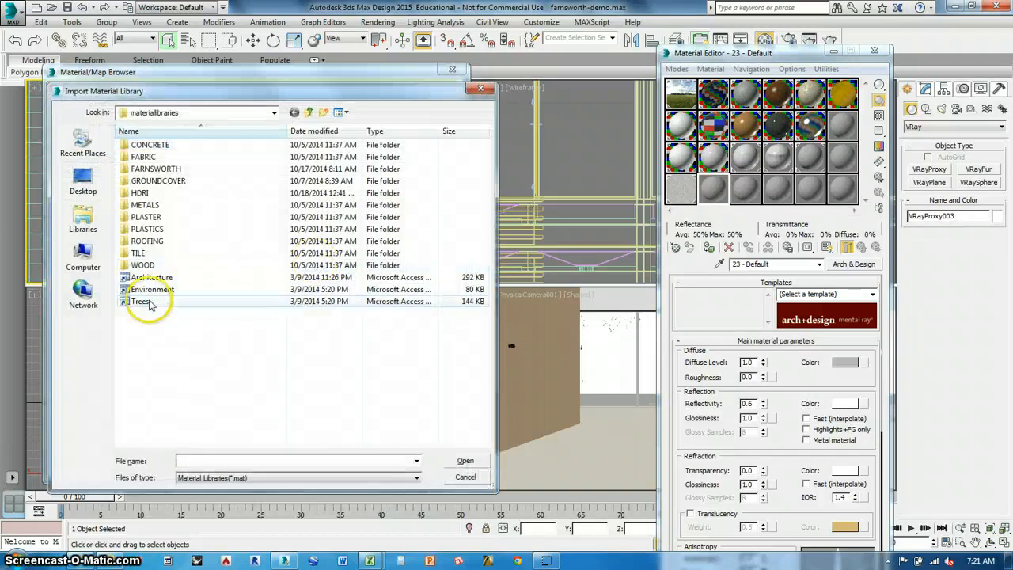
{"action": "left_click", "coordinate": [142, 301]}
{"action": "left_click", "coordinate": [463, 461]}
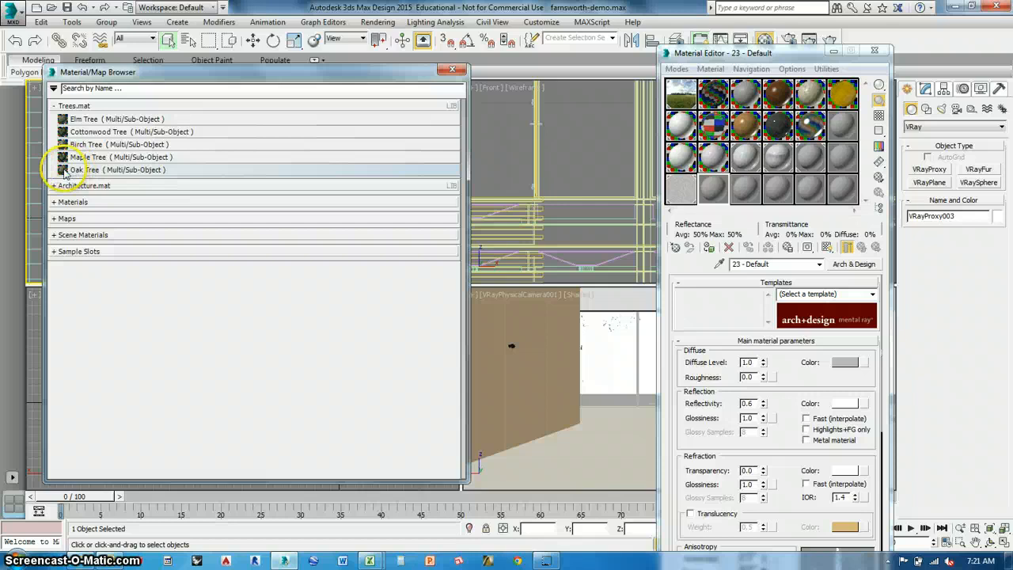
Copy the Oak Tree, Maple Tree and Elm Tree library materials into three consecutive sample slots and close the Material/Map Browser.
{"action": "left_click_drag", "start_coordinate": [73, 172], "coordinate": [700, 196]}
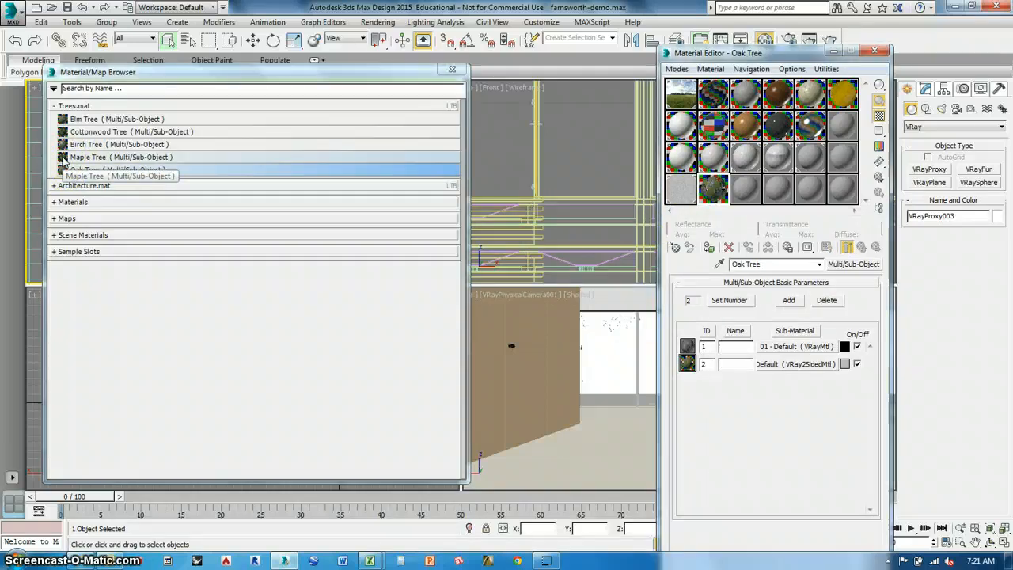
{"action": "left_click_drag", "start_coordinate": [66, 158], "coordinate": [746, 199]}
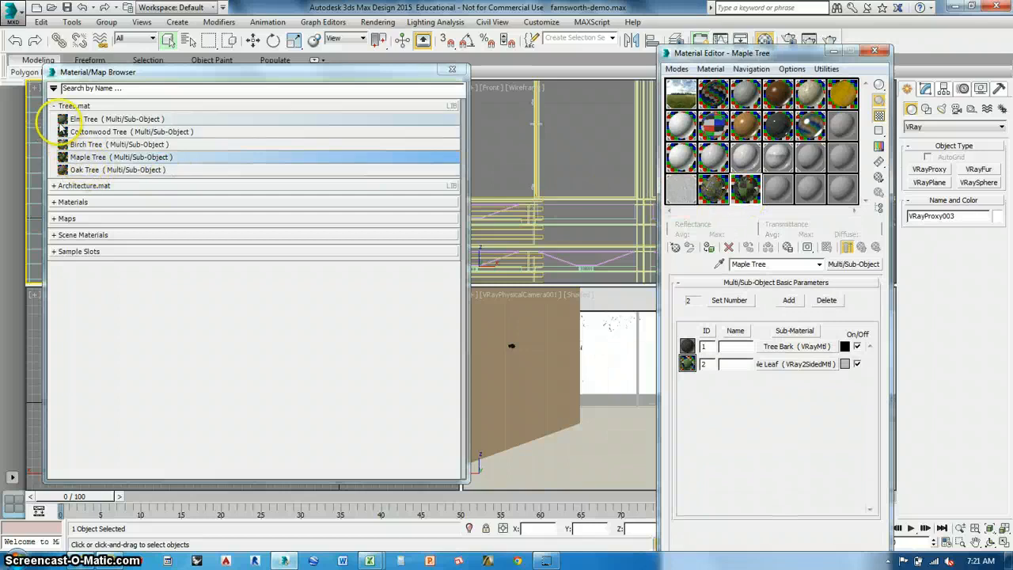
{"action": "left_click_drag", "start_coordinate": [62, 126], "coordinate": [777, 190]}
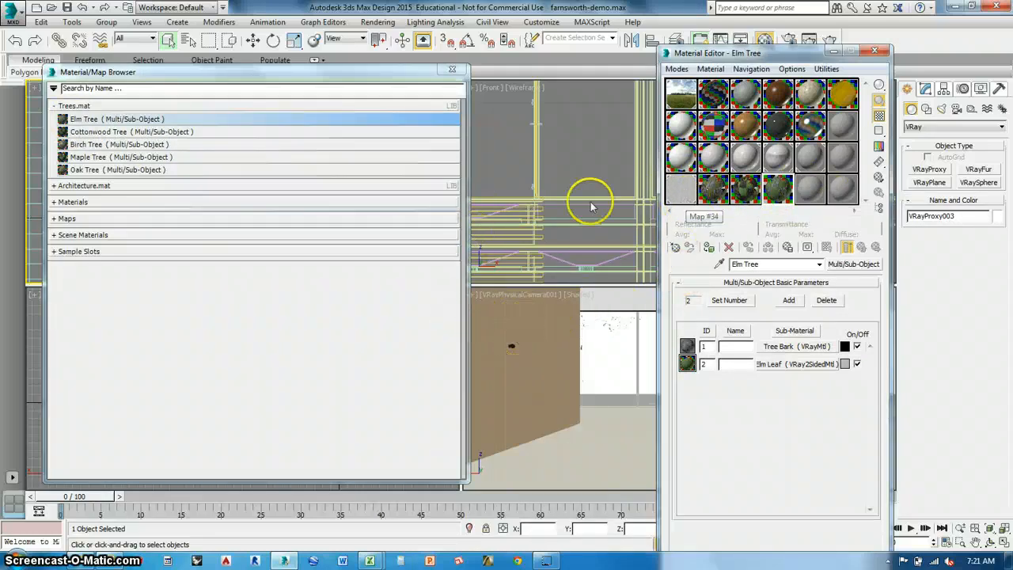
{"action": "left_click", "coordinate": [452, 72]}
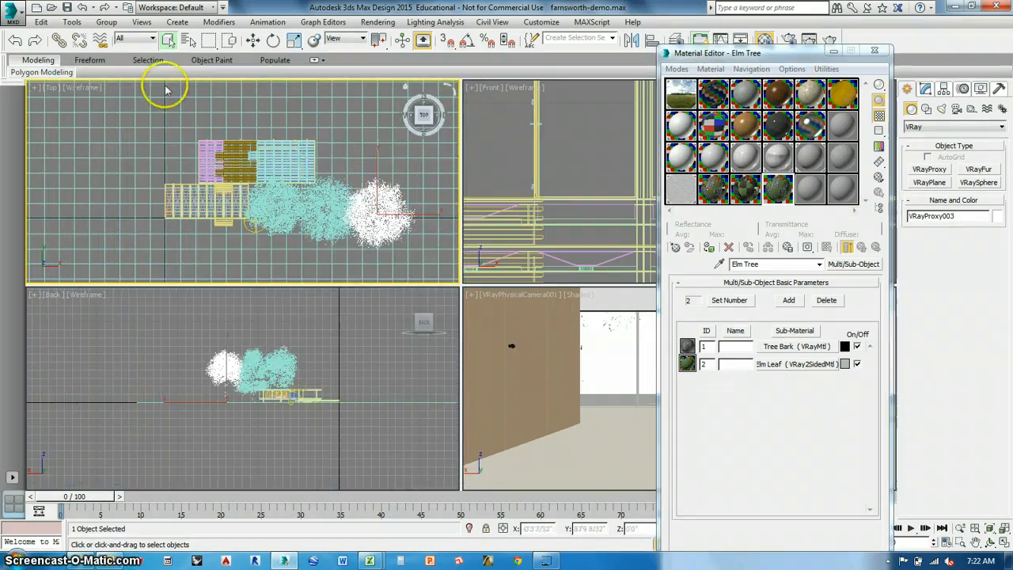
Clear the selection and apply the Maple Tree material to the westernmost tree proxy in the Top view.
{"action": "left_click", "coordinate": [361, 152]}
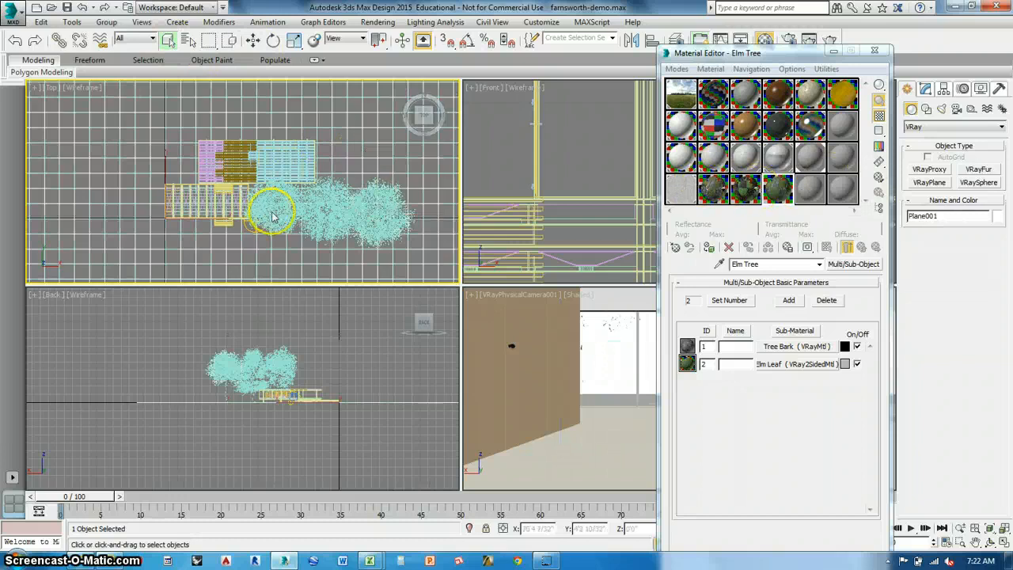
{"action": "left_click", "coordinate": [286, 239]}
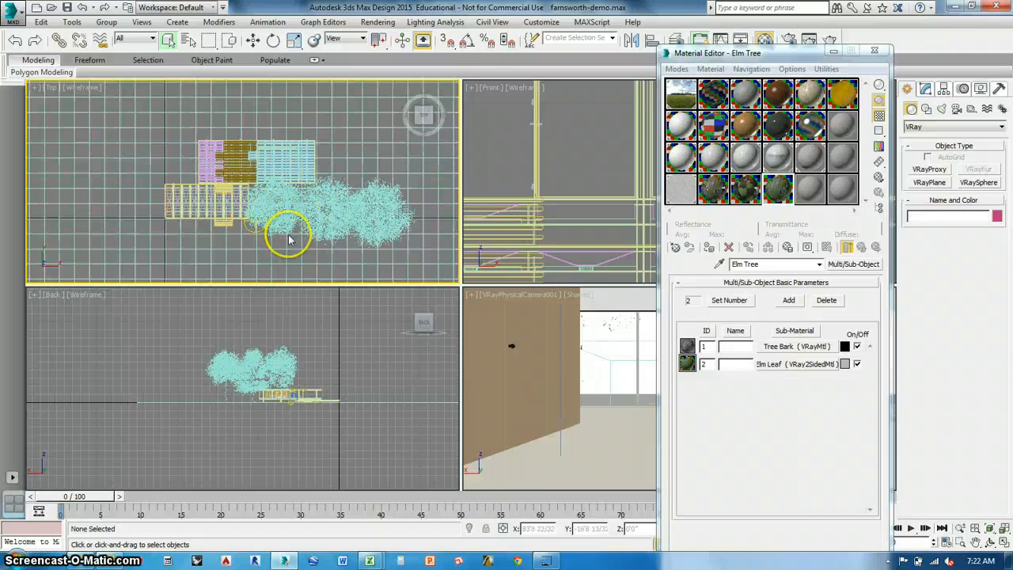
{"action": "left_click", "coordinate": [750, 190]}
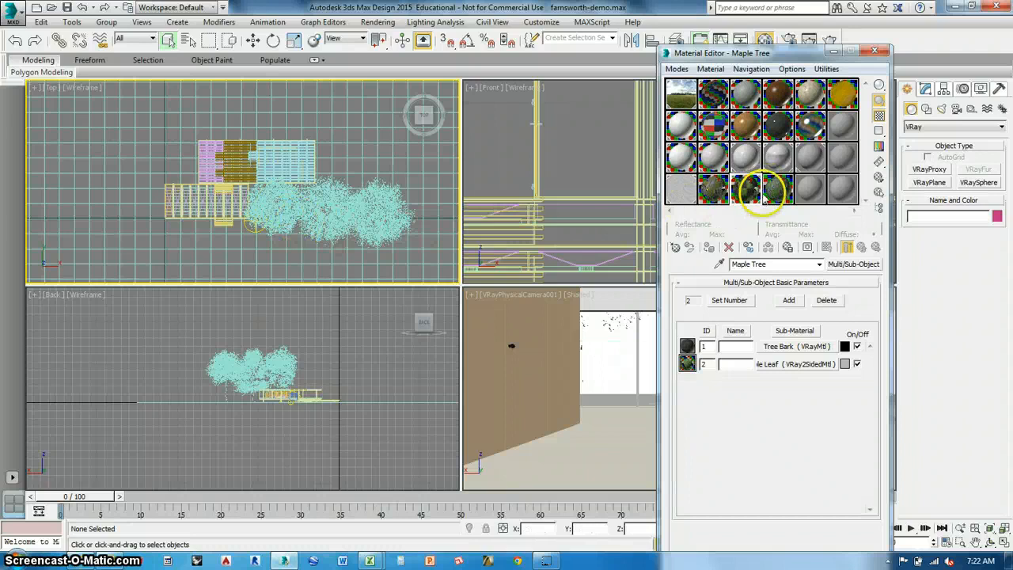
Select the middle tree proxy in the Top view and assign the Oak Tree material to it.
{"action": "left_click", "coordinate": [324, 210]}
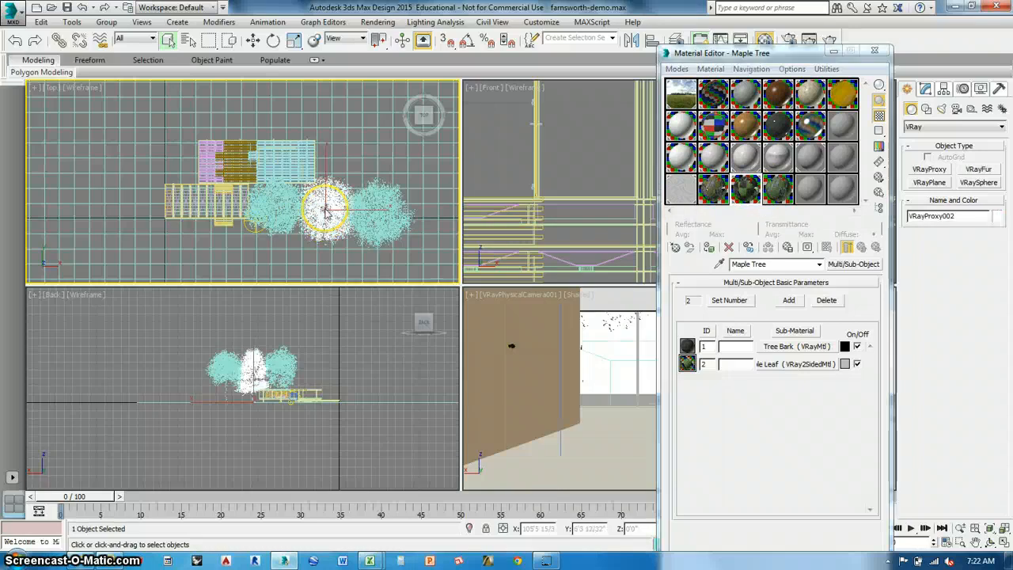
{"action": "left_click", "coordinate": [714, 193]}
{"action": "left_click", "coordinate": [711, 70]}
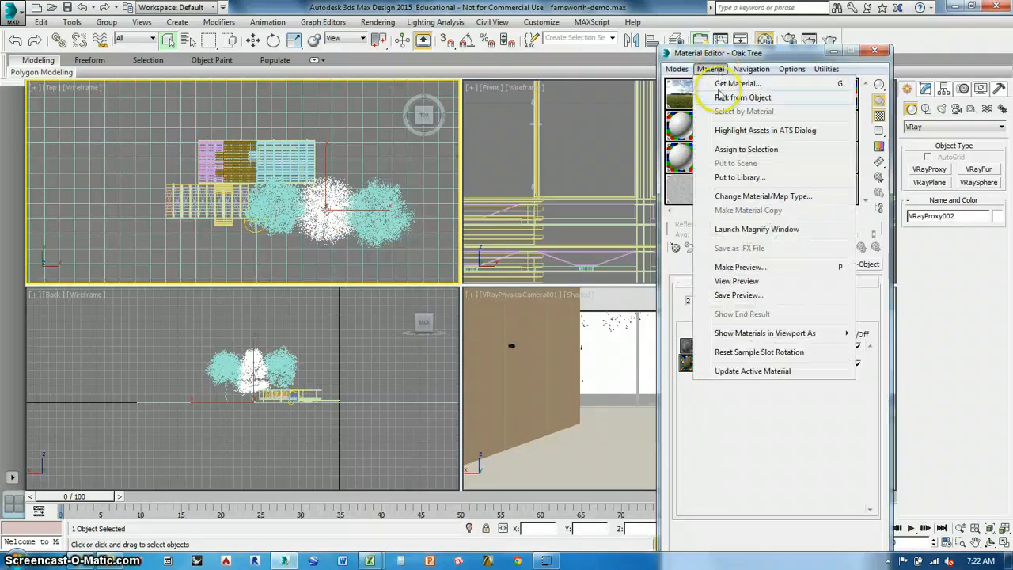
{"action": "left_click", "coordinate": [724, 124]}
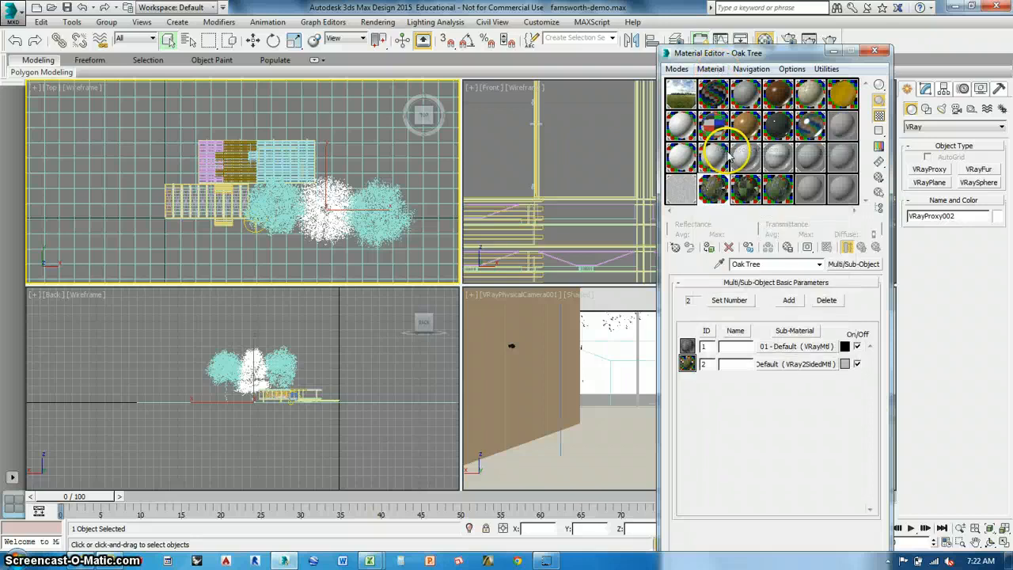
Apply the Elm Tree material to the easternmost tree proxy, clear the selection and close the Material Editor.
{"action": "left_click", "coordinate": [375, 230]}
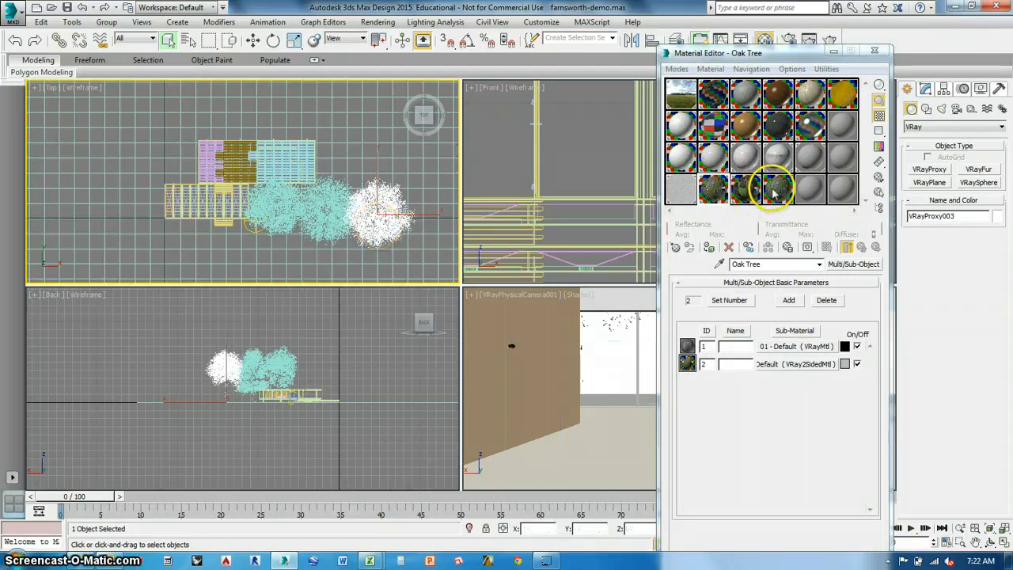
{"action": "left_click_drag", "start_coordinate": [774, 194], "coordinate": [475, 222]}
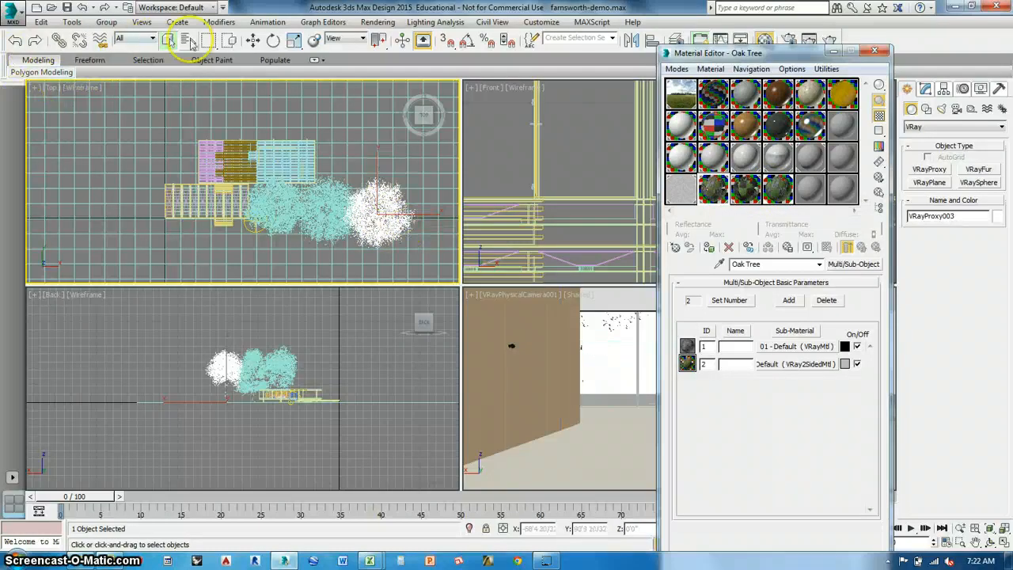
{"action": "left_click", "coordinate": [385, 164]}
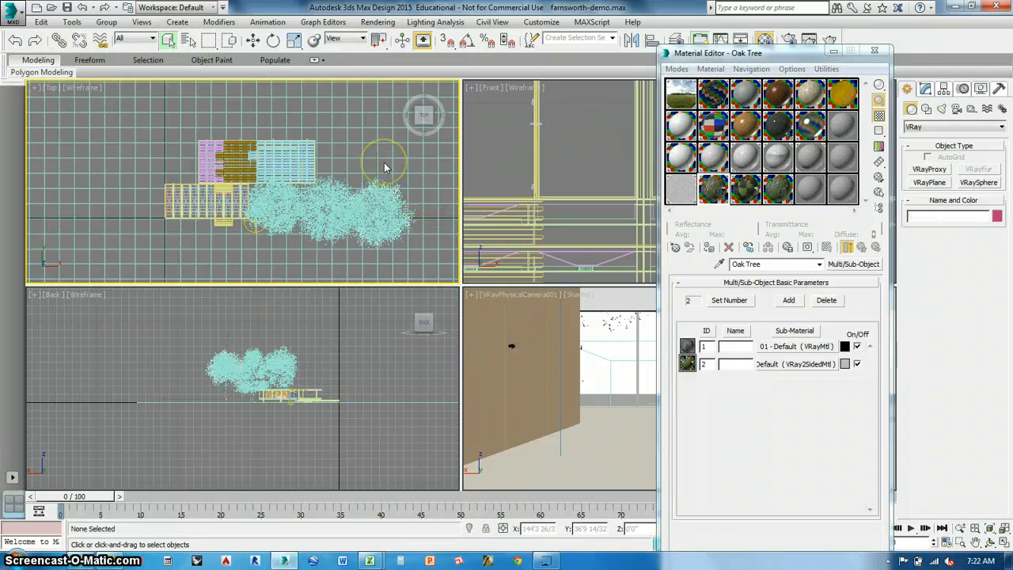
{"action": "left_click", "coordinate": [875, 49]}
Pan and dolly VRayPhysicalCamera001 back outside the house until it frames the three trees and the building.
{"action": "left_click", "coordinate": [629, 364]}
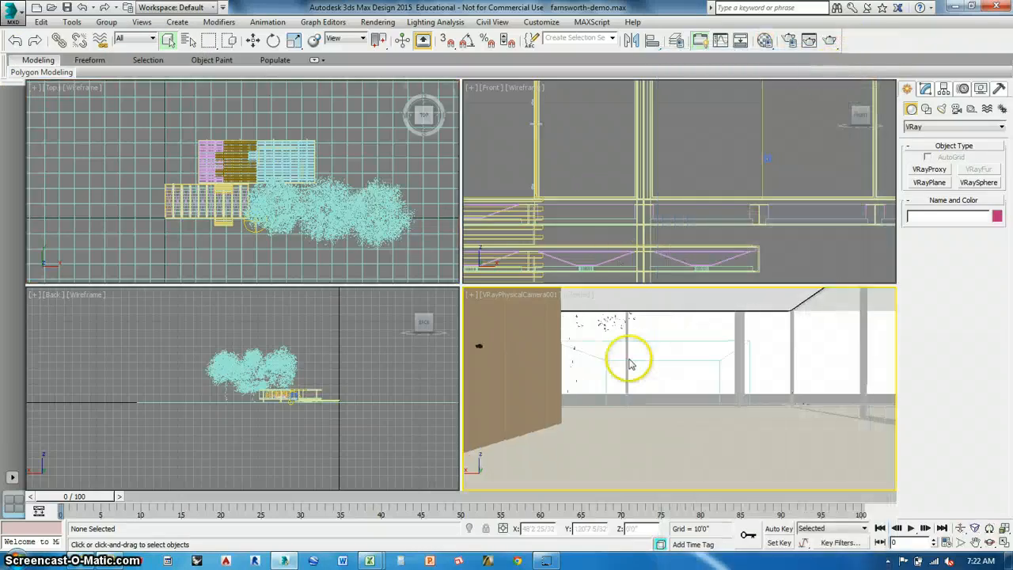
{"action": "middle_click_drag", "start_coordinate": [630, 363], "coordinate": [301, 381]}
{"action": "mouse_move", "coordinate": [671, 380]}
{"action": "middle_mouse_down"}
{"action": "mouse_move", "coordinate": [464, 393]}
{"action": "mouse_move", "coordinate": [667, 411]}
{"action": "mouse_move", "coordinate": [727, 521]}
{"action": "mouse_move", "coordinate": [741, 517]}
{"action": "middle_mouse_up"}
{"action": "mouse_move", "coordinate": [498, 390]}
{"action": "middle_mouse_down"}
{"action": "mouse_move", "coordinate": [655, 439]}
{"action": "mouse_move", "coordinate": [490, 388]}
{"action": "mouse_move", "coordinate": [574, 423]}
{"action": "mouse_move", "coordinate": [673, 414]}
{"action": "mouse_move", "coordinate": [949, 498]}
{"action": "middle_mouse_up"}
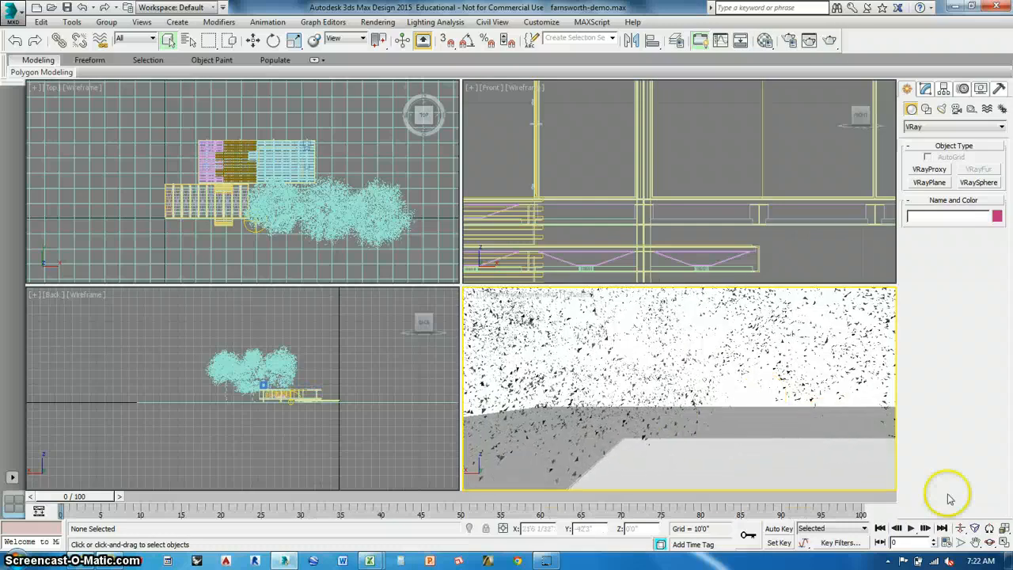
{"action": "left_click", "coordinate": [960, 528]}
{"action": "left_click_drag", "start_coordinate": [673, 369], "coordinate": [663, 525]}
{"action": "left_click_drag", "start_coordinate": [640, 361], "coordinate": [714, 248]}
Render the camera view with V-Ray and arrange the frame buffer and progress windows so the image can be seen.
{"action": "left_click", "coordinate": [829, 39]}
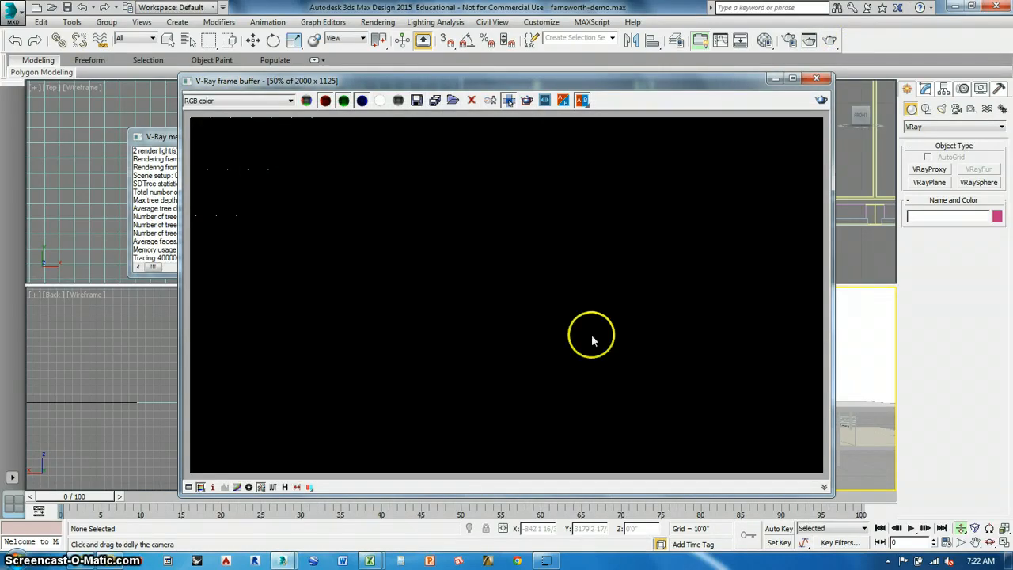
{"action": "left_click_drag", "start_coordinate": [531, 86], "coordinate": [682, 48]}
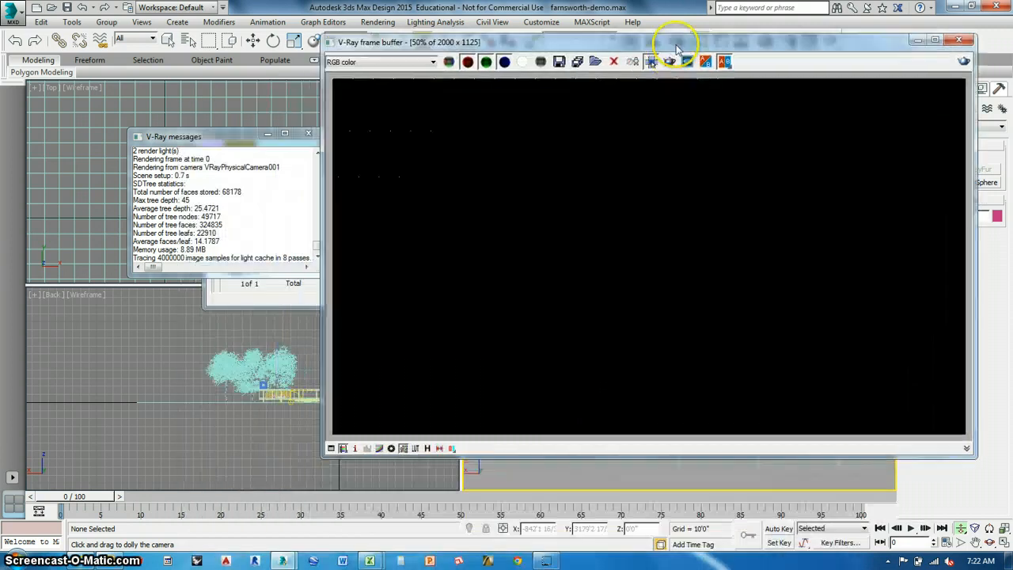
{"action": "left_click", "coordinate": [253, 288]}
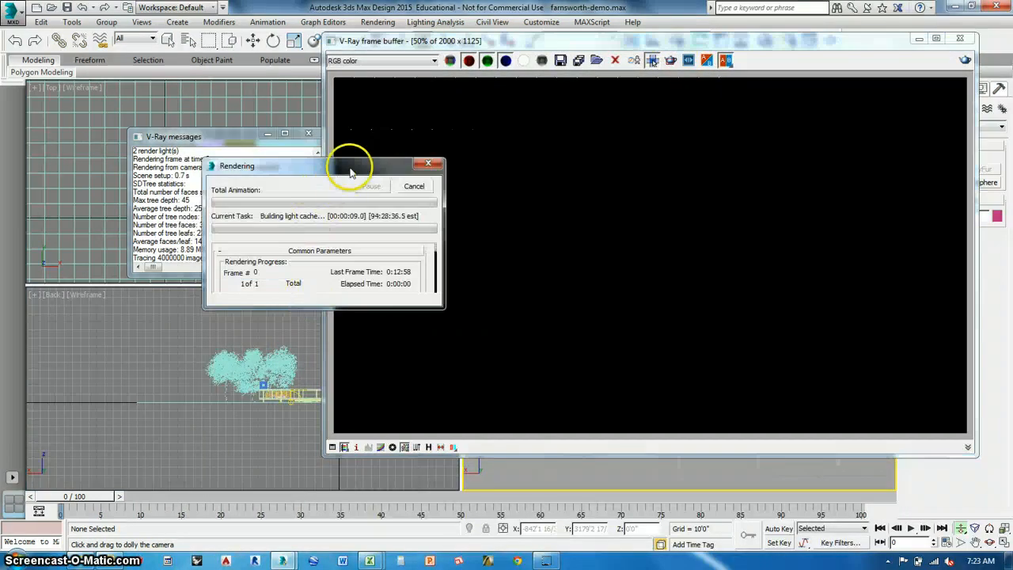
{"action": "left_click_drag", "start_coordinate": [351, 168], "coordinate": [205, 129]}
{"action": "left_click_drag", "start_coordinate": [605, 49], "coordinate": [459, 54]}
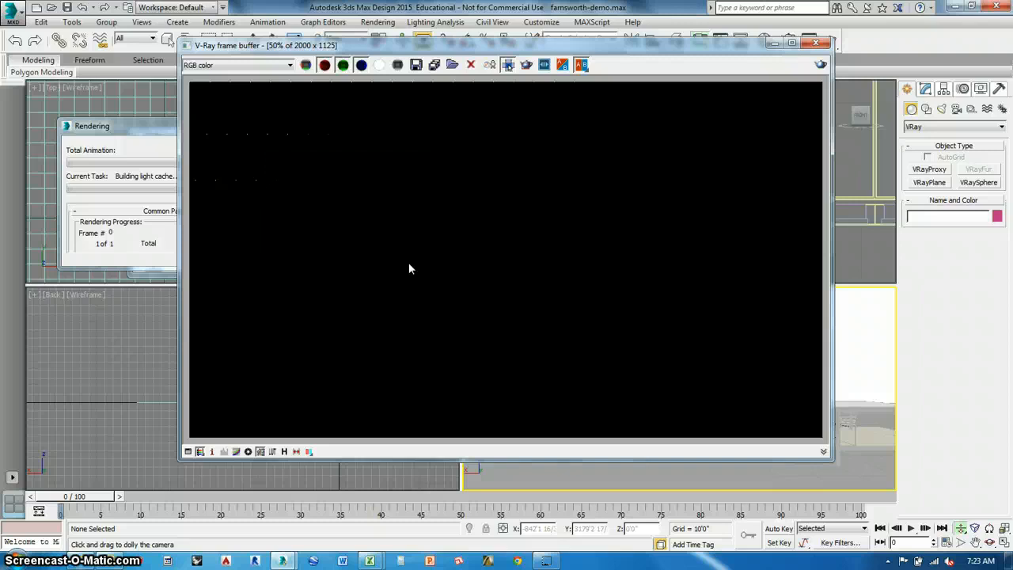
{"action": "left_click", "coordinate": [123, 131]}
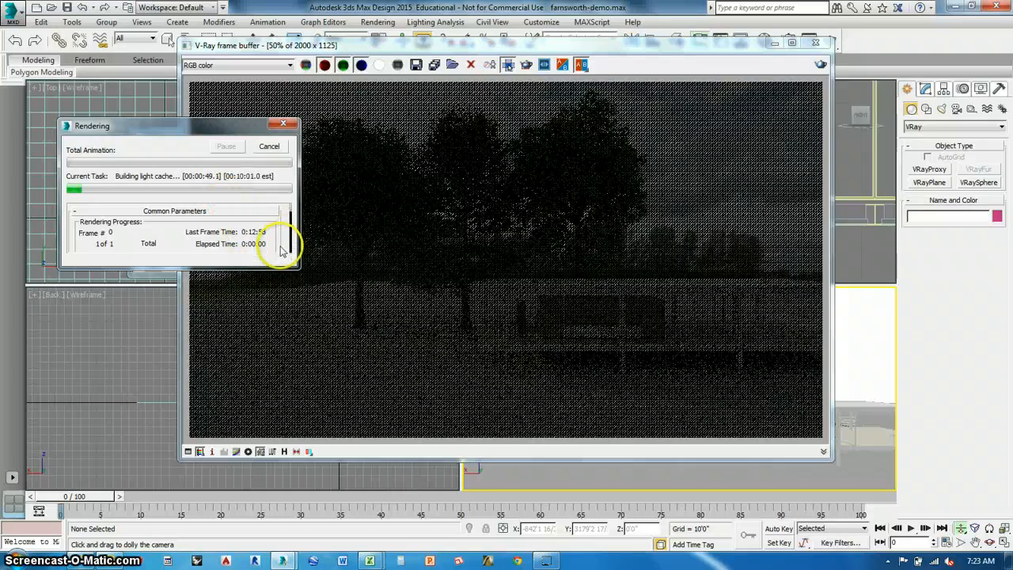
{"action": "left_click_drag", "start_coordinate": [224, 133], "coordinate": [175, 157]}
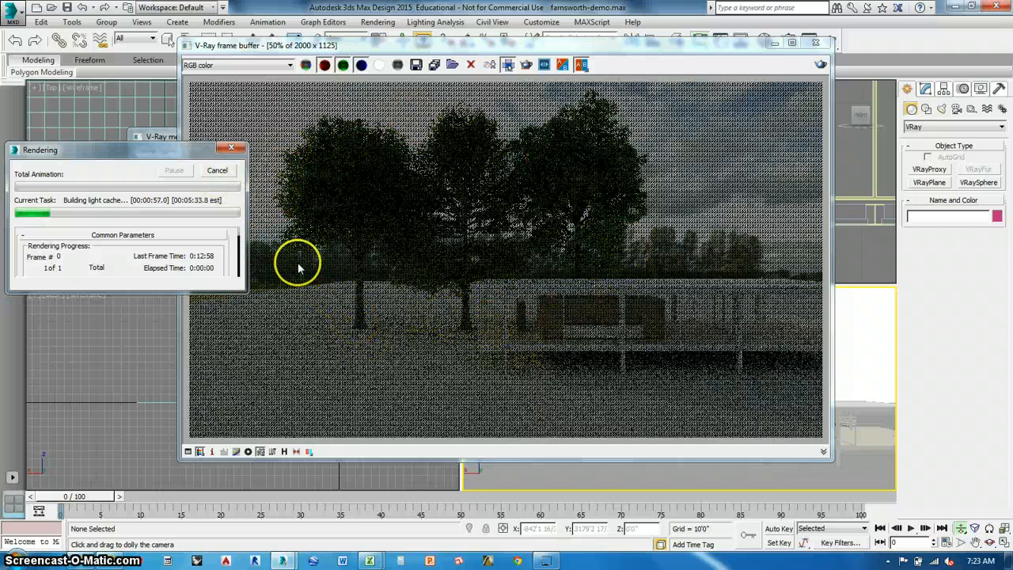
Cancel the running render and close the V-Ray frame buffer and messages windows.
{"action": "left_click", "coordinate": [217, 172]}
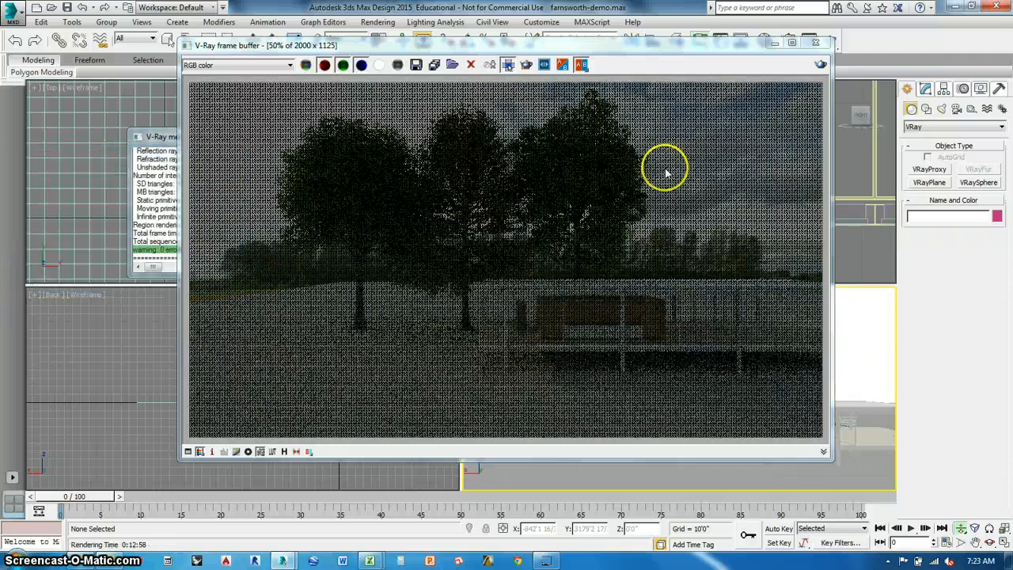
{"action": "left_click", "coordinate": [816, 42]}
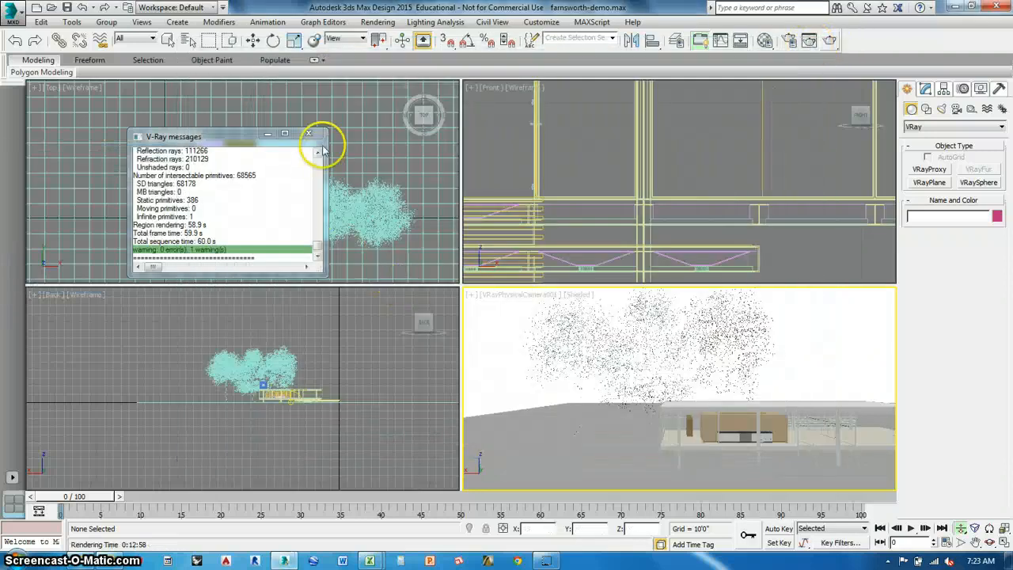
{"action": "left_click", "coordinate": [308, 133]}
Select all three tree proxies in the Back view and move them down about 9'1".
{"action": "scroll", "coordinate": [342, 375], "scroll_direction": "up", "scroll_amount": 6}
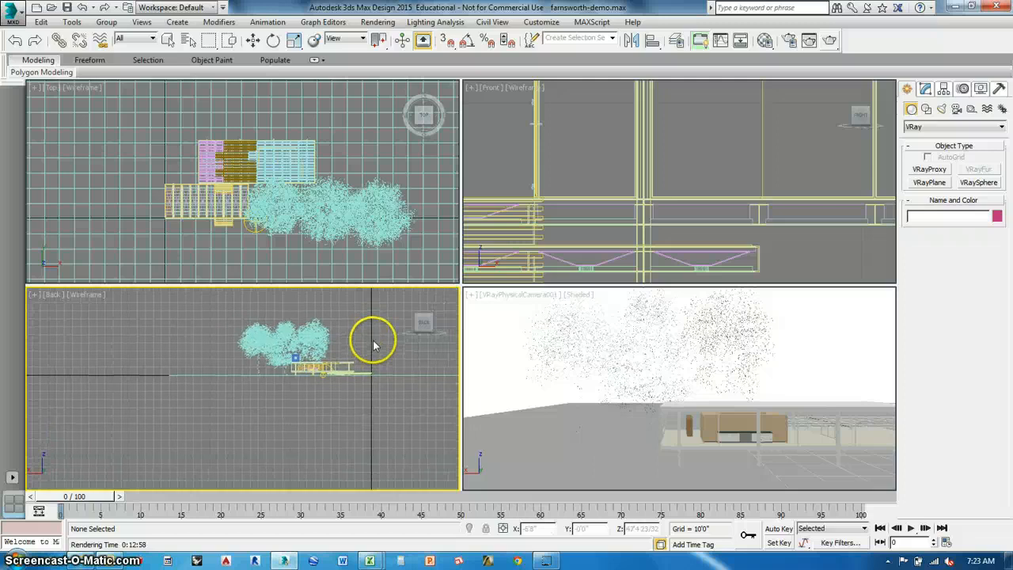
{"action": "middle_click_drag", "start_coordinate": [247, 395], "coordinate": [265, 410]}
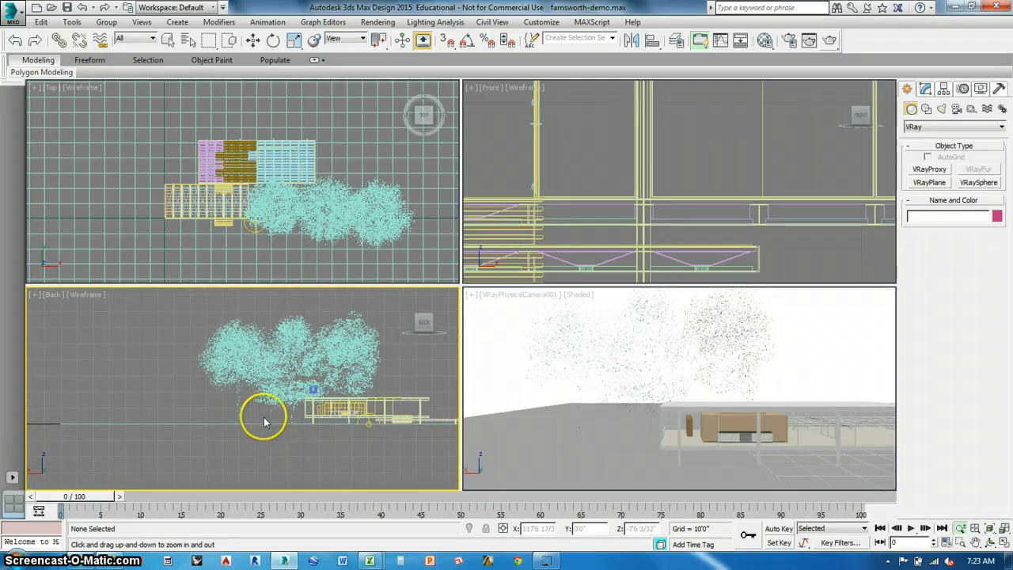
{"action": "scroll", "coordinate": [262, 410], "scroll_direction": "up", "scroll_amount": 1}
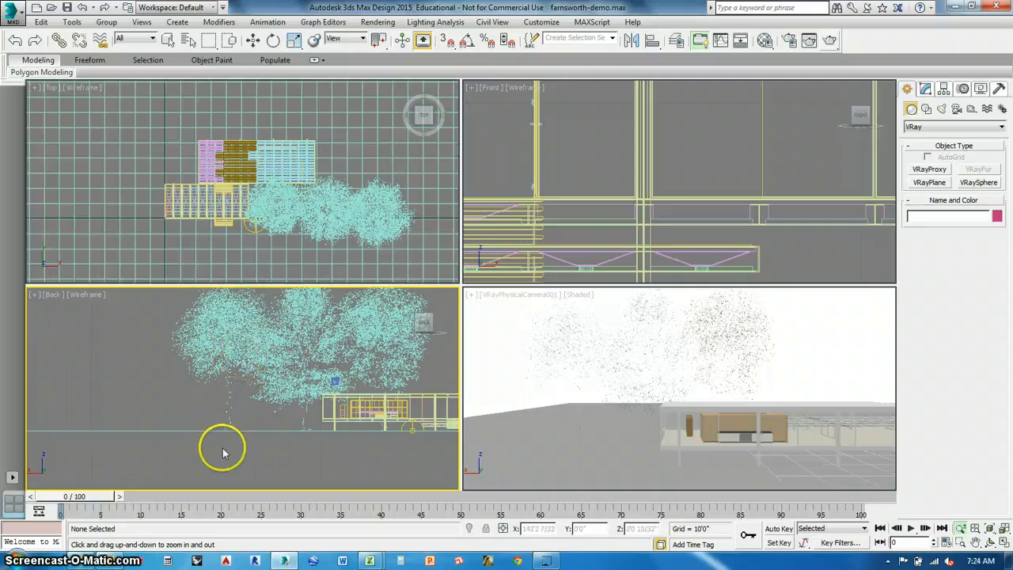
{"action": "middle_click_drag", "start_coordinate": [264, 425], "coordinate": [242, 441]}
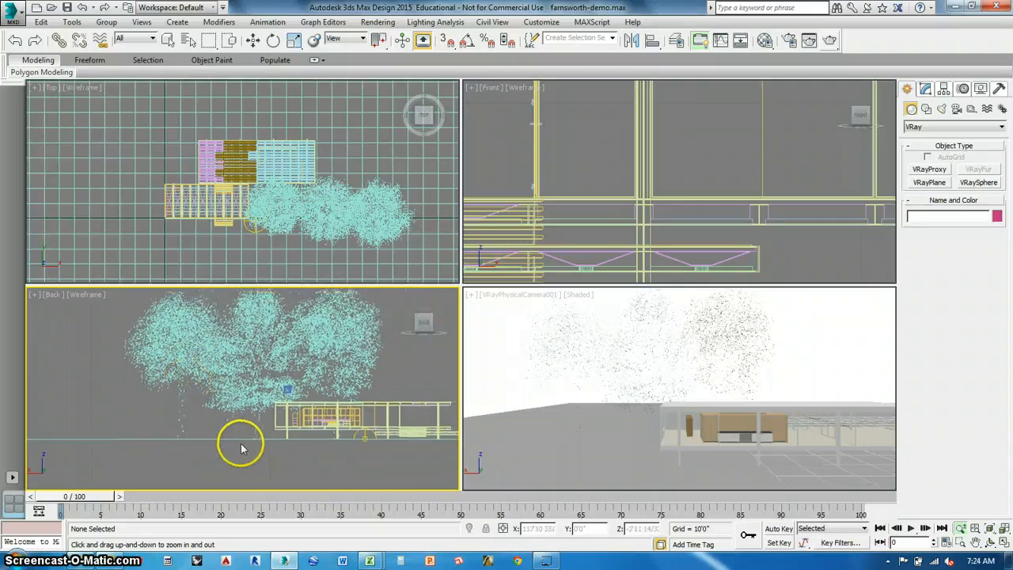
{"action": "scroll", "coordinate": [242, 425], "scroll_direction": "down", "scroll_amount": 2}
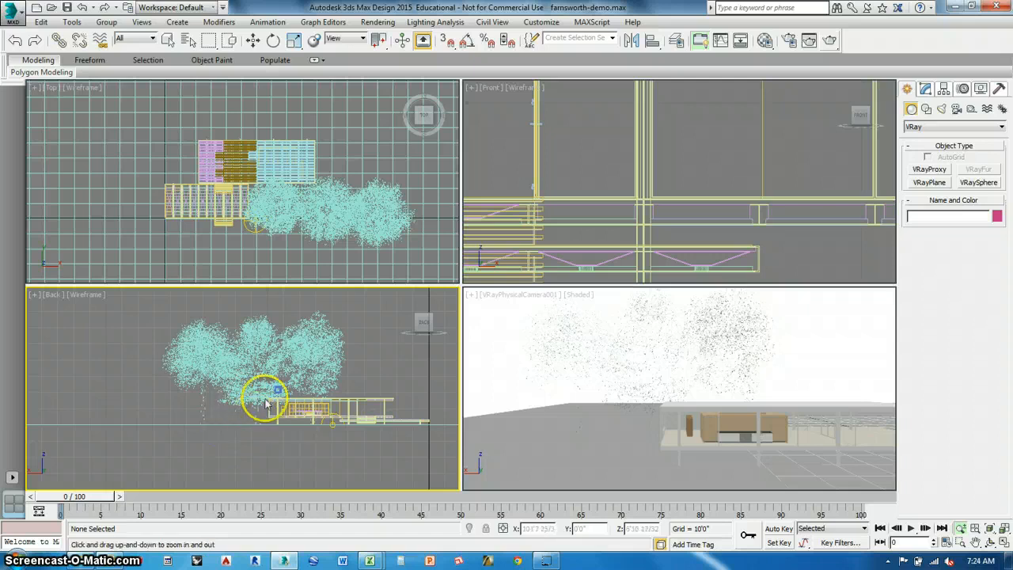
{"action": "scroll", "coordinate": [255, 417], "scroll_direction": "up", "scroll_amount": 3}
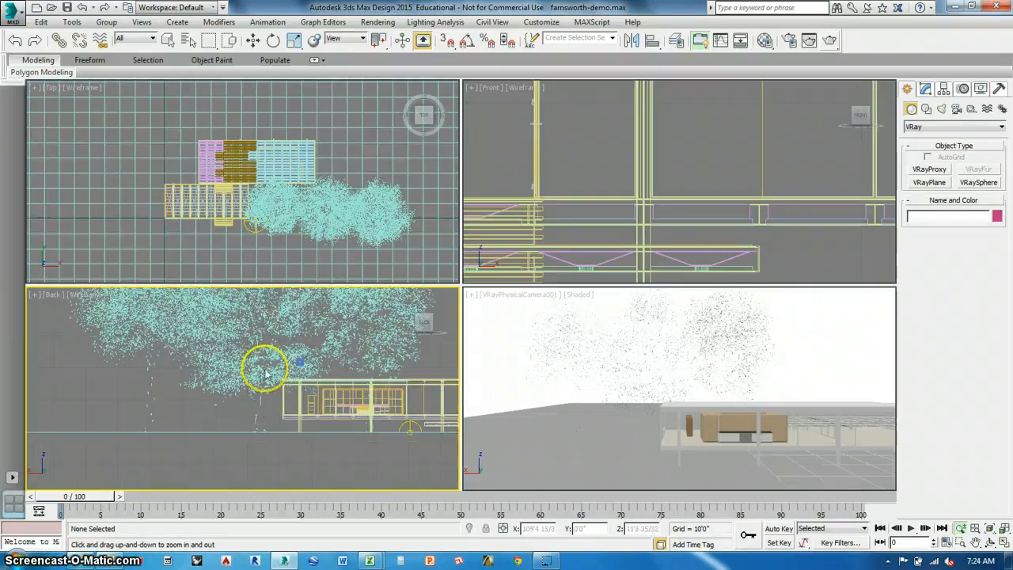
{"action": "scroll", "coordinate": [271, 378], "scroll_direction": "down", "scroll_amount": 4}
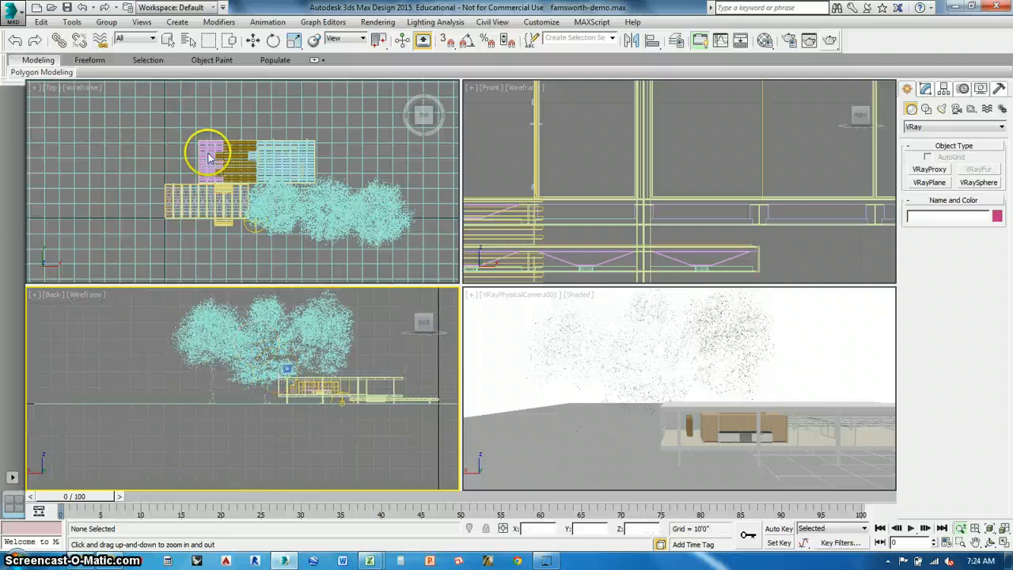
{"action": "left_click", "coordinate": [167, 40]}
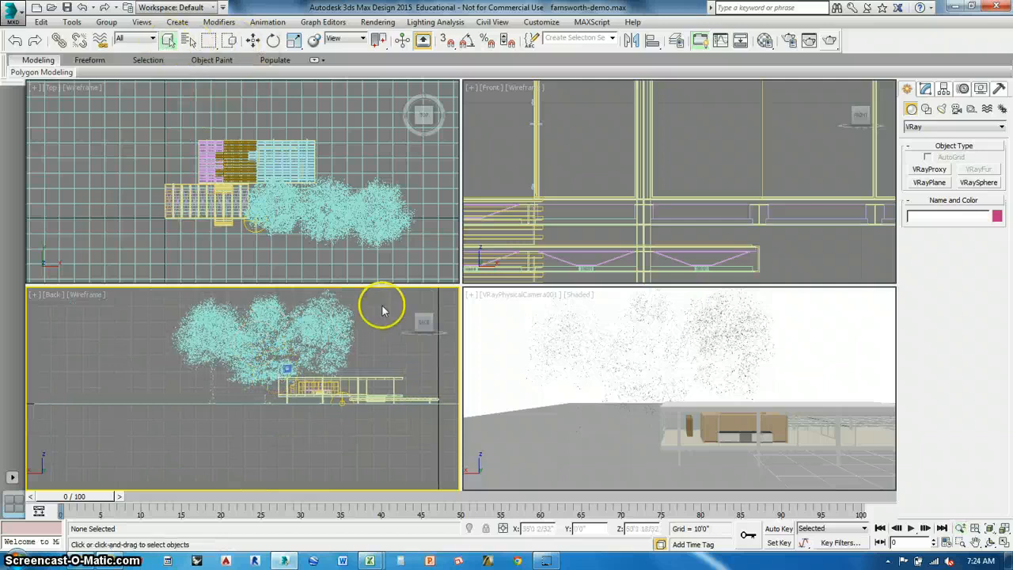
{"action": "left_click_drag", "start_coordinate": [381, 300], "coordinate": [122, 368]}
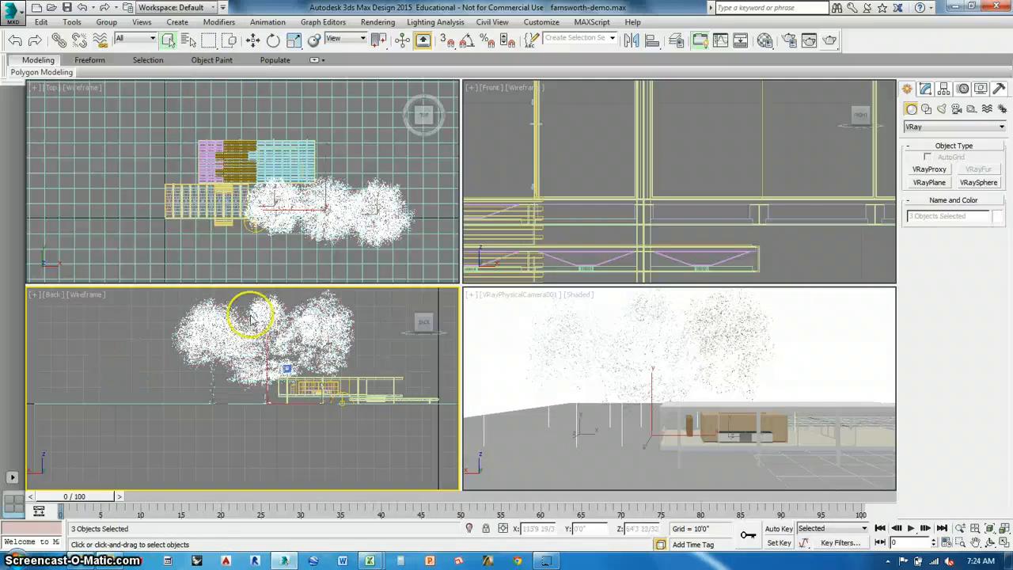
{"action": "left_click", "coordinate": [252, 39]}
{"action": "left_click_drag", "start_coordinate": [264, 314], "coordinate": [263, 330]}
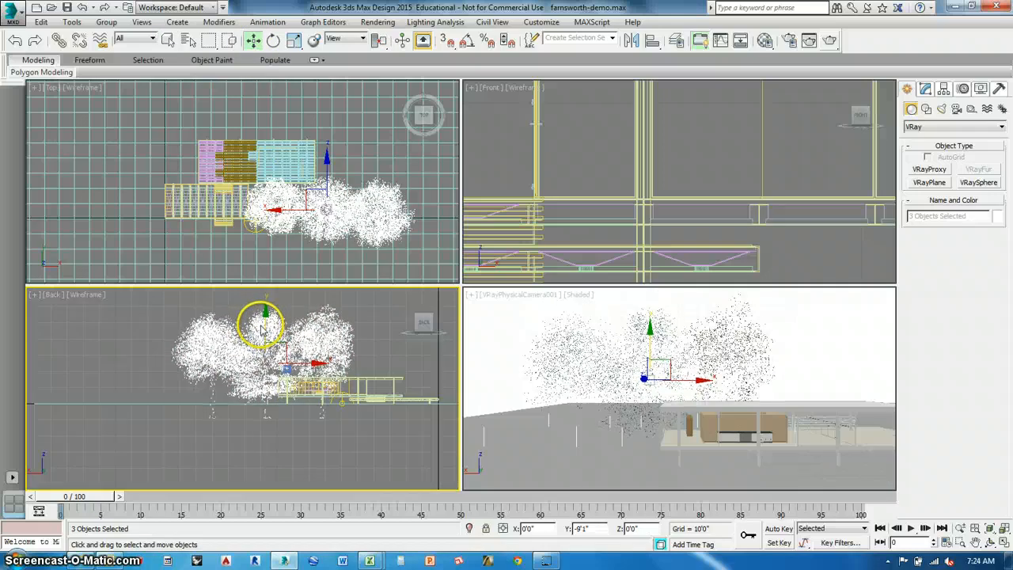
Lower the easternmost tree proxy about 8' further and the westernmost one about 6' further, then clear the selection.
{"action": "scroll", "coordinate": [246, 415], "scroll_direction": "up", "scroll_amount": 5}
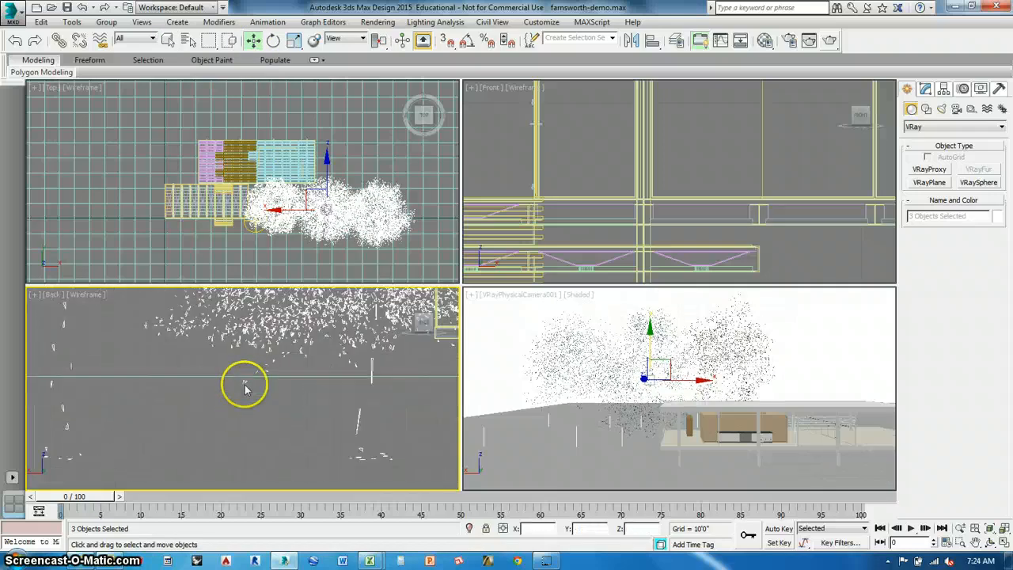
{"action": "scroll", "coordinate": [246, 383], "scroll_direction": "down", "scroll_amount": 3}
{"action": "scroll", "coordinate": [261, 388], "scroll_direction": "down", "scroll_amount": 2}
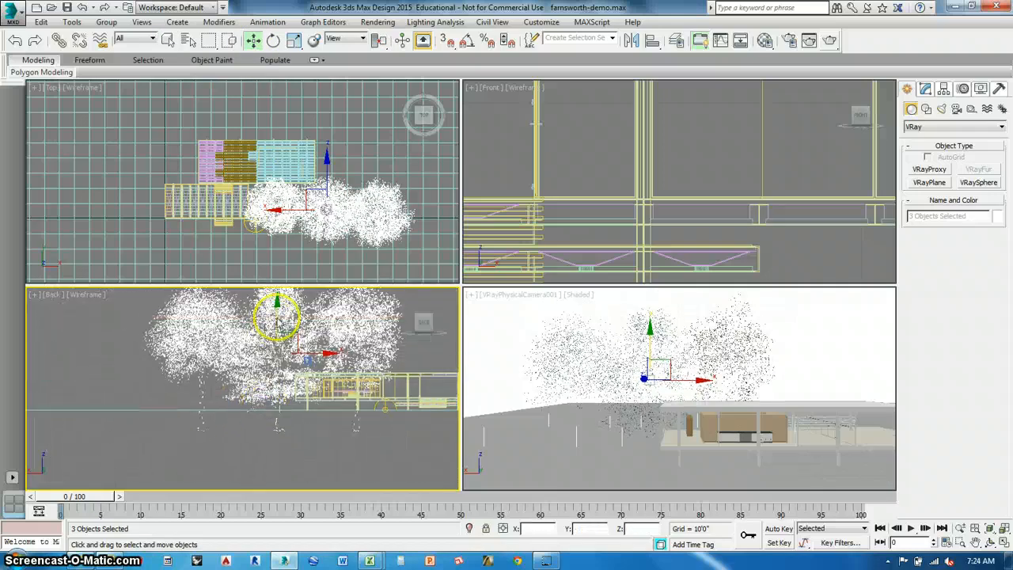
{"action": "left_click", "coordinate": [170, 336]}
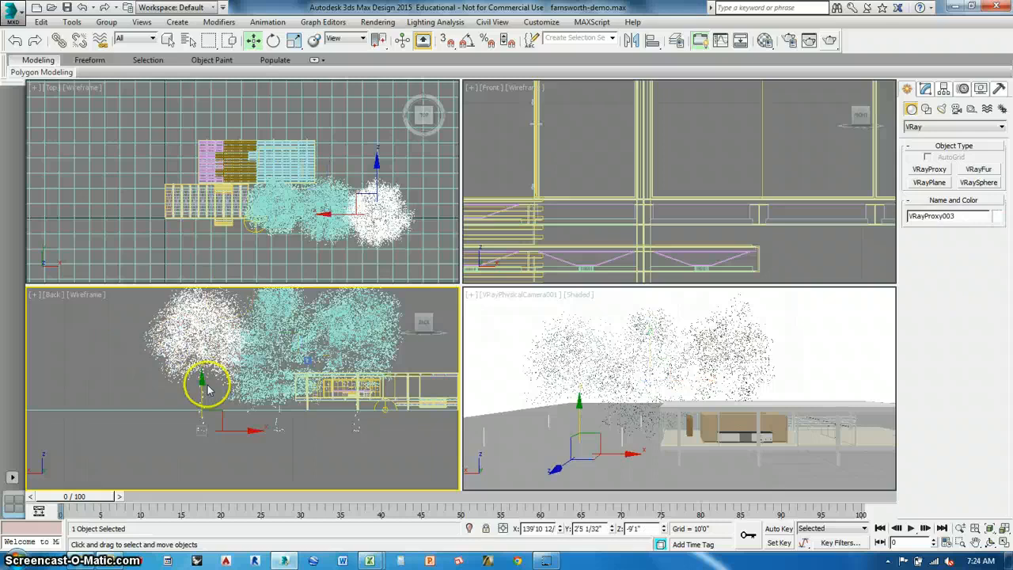
{"action": "left_click_drag", "start_coordinate": [200, 393], "coordinate": [203, 412]}
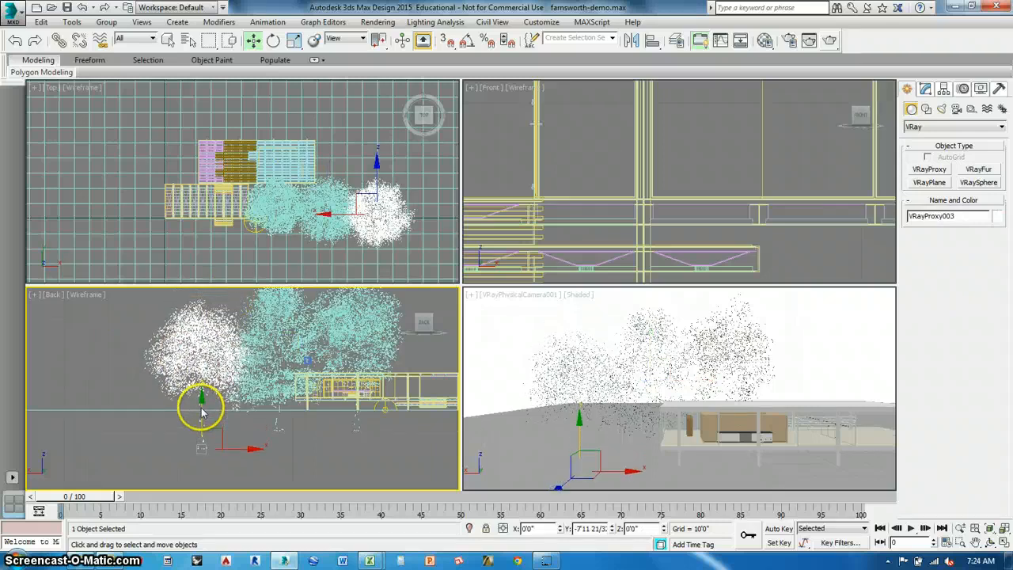
{"action": "left_click", "coordinate": [383, 324]}
{"action": "left_click_drag", "start_coordinate": [360, 400], "coordinate": [357, 404]}
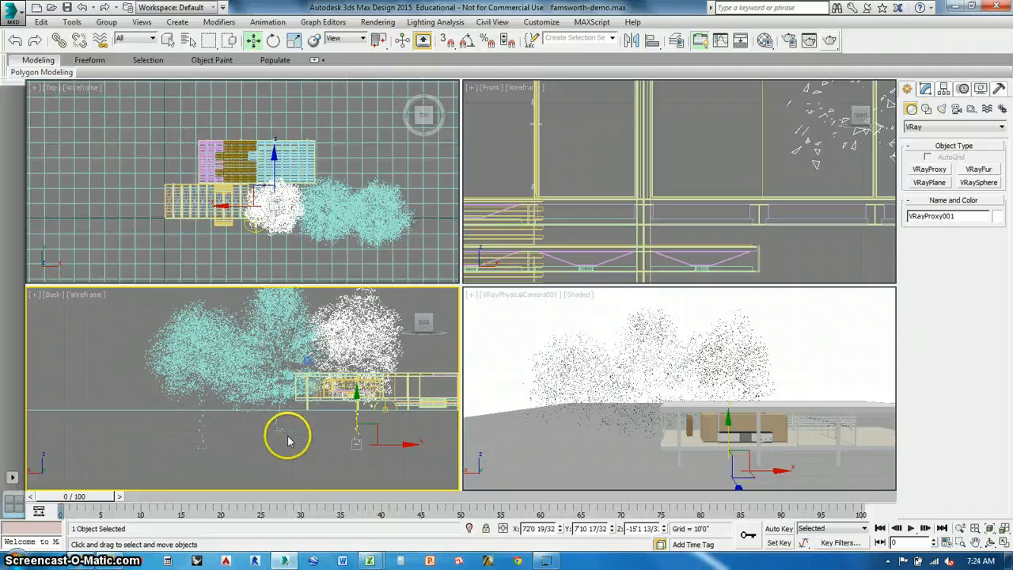
{"action": "left_click", "coordinate": [273, 463]}
Clone the middle tree proxy as an instance in the Top view.
{"action": "scroll", "coordinate": [268, 431], "scroll_direction": "down", "scroll_amount": 5}
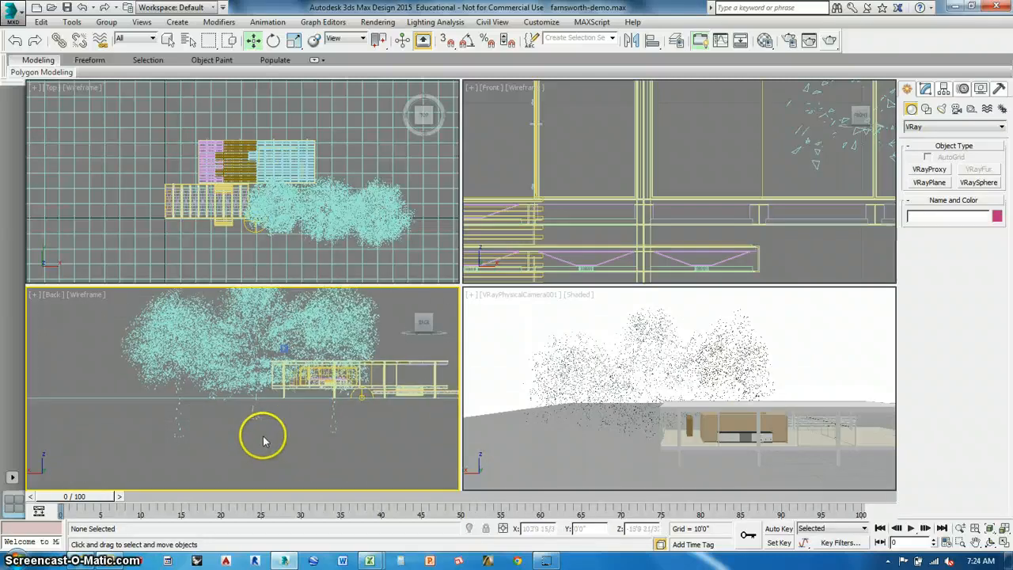
{"action": "middle_click_drag", "start_coordinate": [270, 408], "coordinate": [267, 402]}
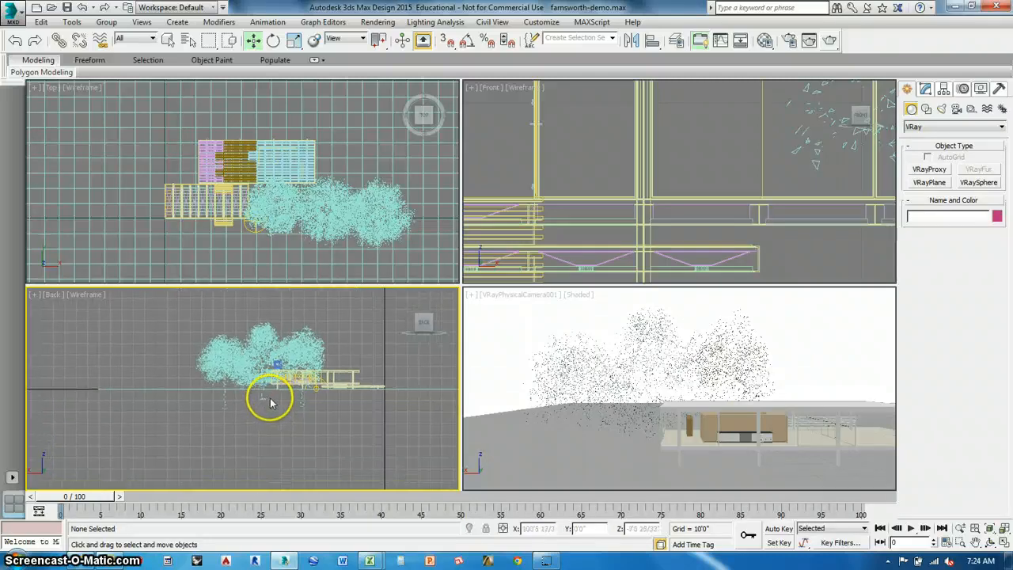
{"action": "scroll", "coordinate": [269, 400], "scroll_direction": "up", "scroll_amount": 3}
{"action": "scroll", "coordinate": [362, 402], "scroll_direction": "down", "scroll_amount": 1}
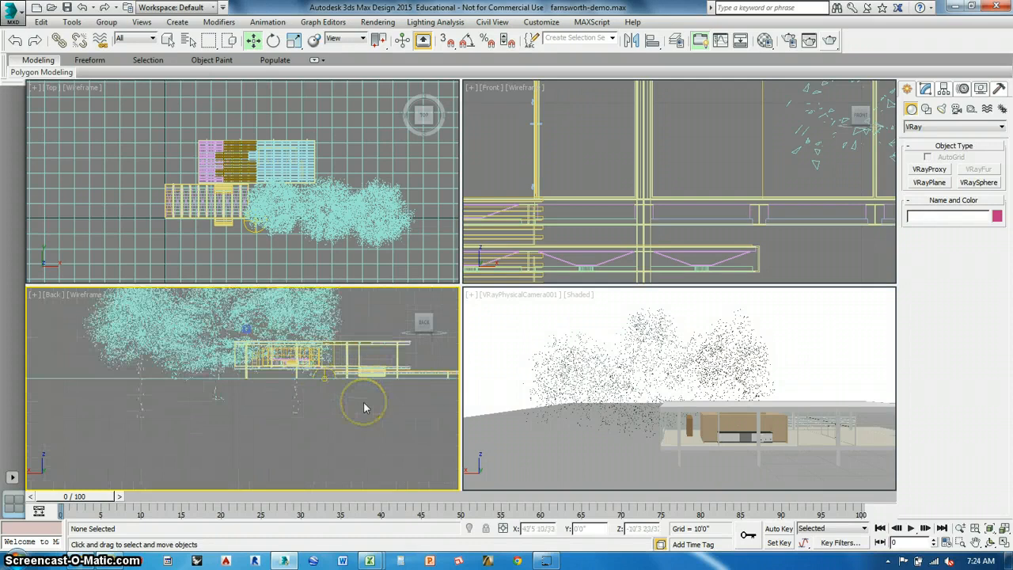
{"action": "scroll", "coordinate": [364, 404], "scroll_direction": "down", "scroll_amount": 4}
{"action": "middle_click_drag", "start_coordinate": [365, 385], "coordinate": [389, 390]}
{"action": "scroll", "coordinate": [349, 371], "scroll_direction": "down", "scroll_amount": 2}
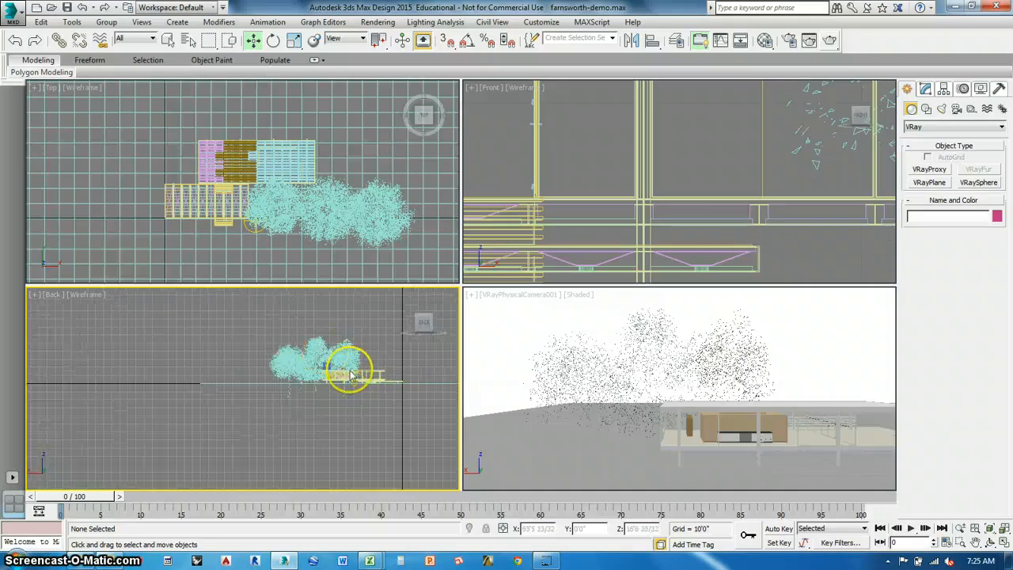
{"action": "scroll", "coordinate": [351, 237], "scroll_direction": "down", "scroll_amount": 6}
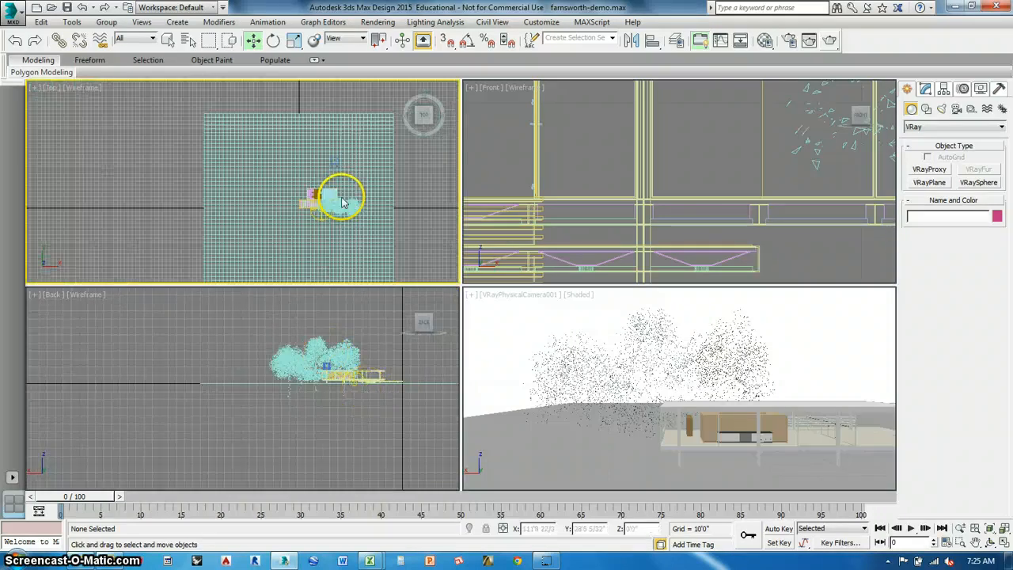
{"action": "scroll", "coordinate": [342, 197], "scroll_direction": "up", "scroll_amount": 6}
{"action": "scroll", "coordinate": [343, 224], "scroll_direction": "down", "scroll_amount": 3}
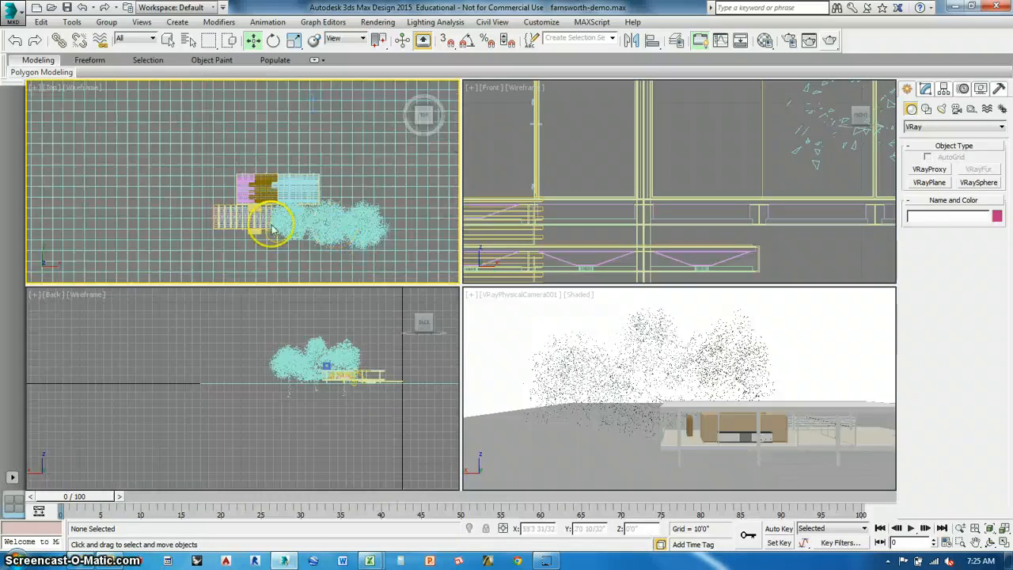
{"action": "left_click", "coordinate": [322, 243]}
{"action": "left_click_drag", "start_coordinate": [322, 243], "coordinate": [368, 285], "text": "shift"}
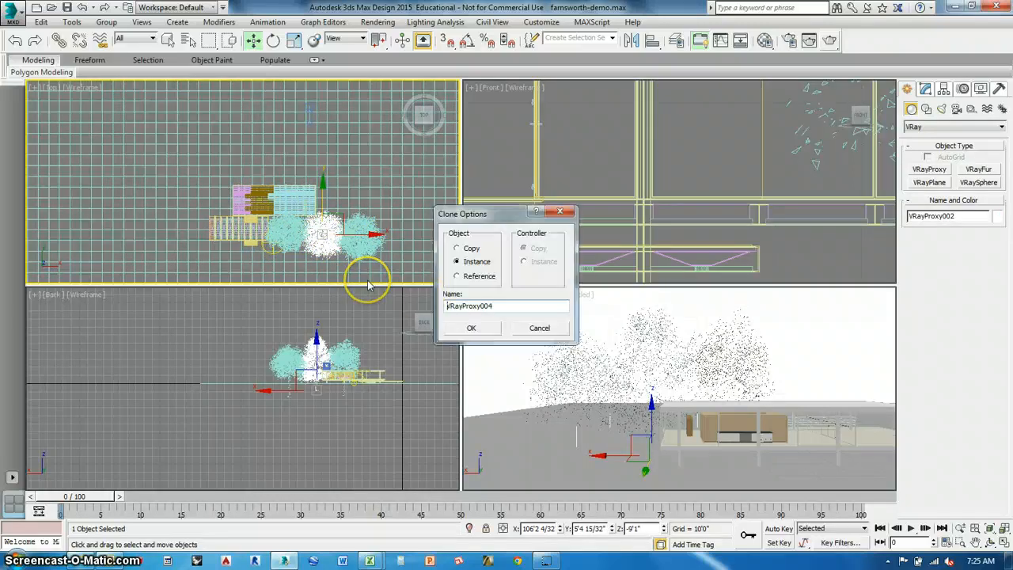
{"action": "left_click", "coordinate": [471, 327]}
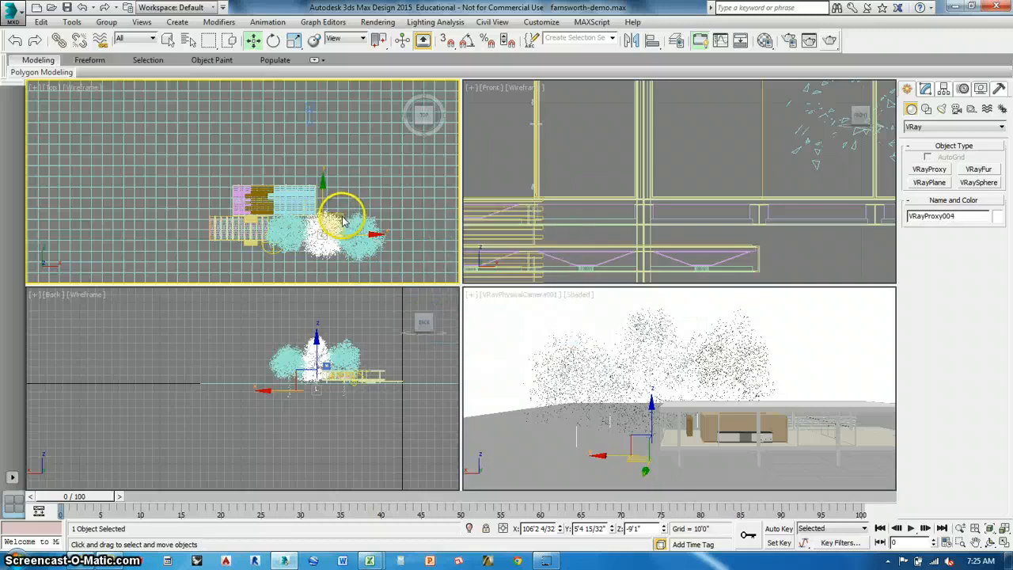
Move the cloned tree well north of the house, to about X 48'10", Y 166'7".
{"action": "left_click_drag", "start_coordinate": [342, 215], "coordinate": [354, 80]}
{"action": "middle_click_drag", "start_coordinate": [328, 119], "coordinate": [349, 228]}
{"action": "scroll", "coordinate": [349, 226], "scroll_direction": "down", "scroll_amount": 1}
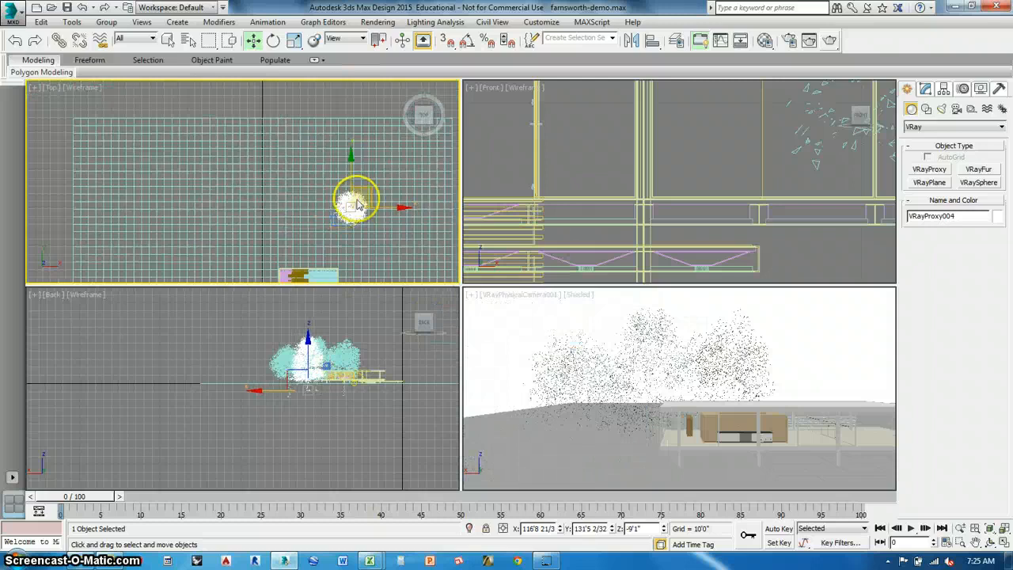
{"action": "left_click_drag", "start_coordinate": [368, 189], "coordinate": [318, 162]}
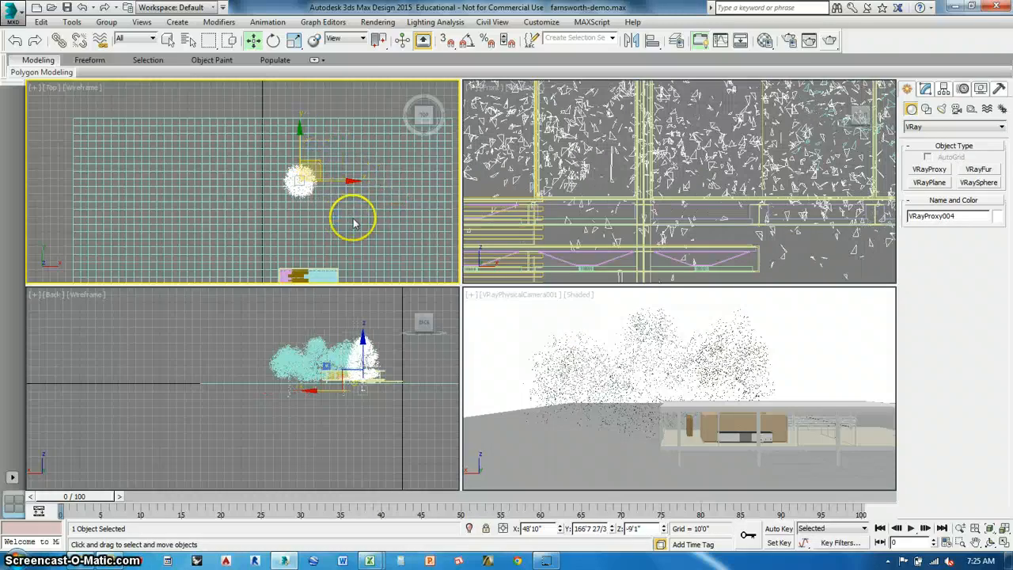
{"action": "middle_click_drag", "start_coordinate": [325, 211], "coordinate": [330, 156]}
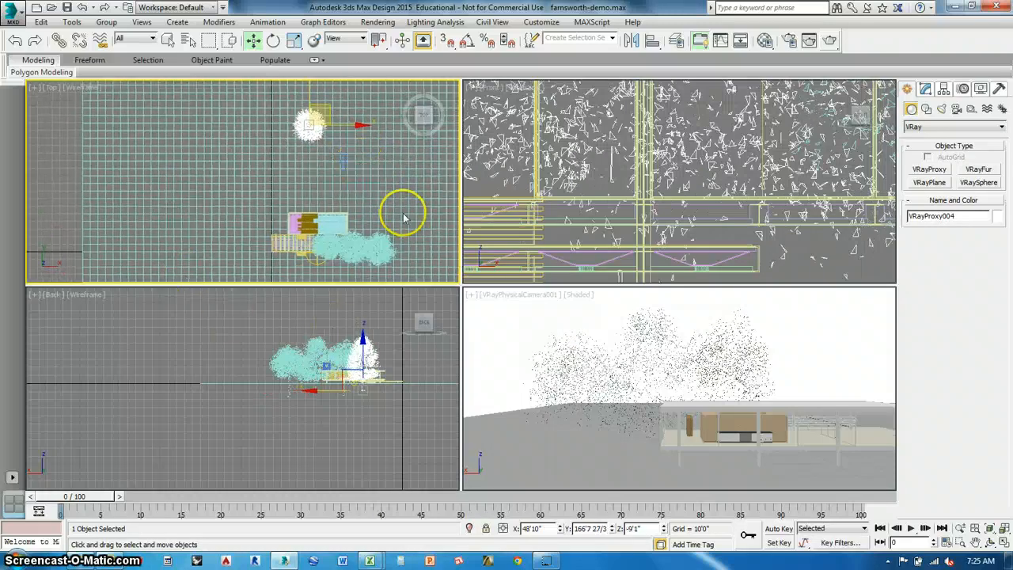
Clone the easternmost tree as an instance and place it just east of the northern tree, at about X 81'1", Y 163'2".
{"action": "left_click", "coordinate": [384, 246]}
{"action": "key", "text": "ctrl+v"}
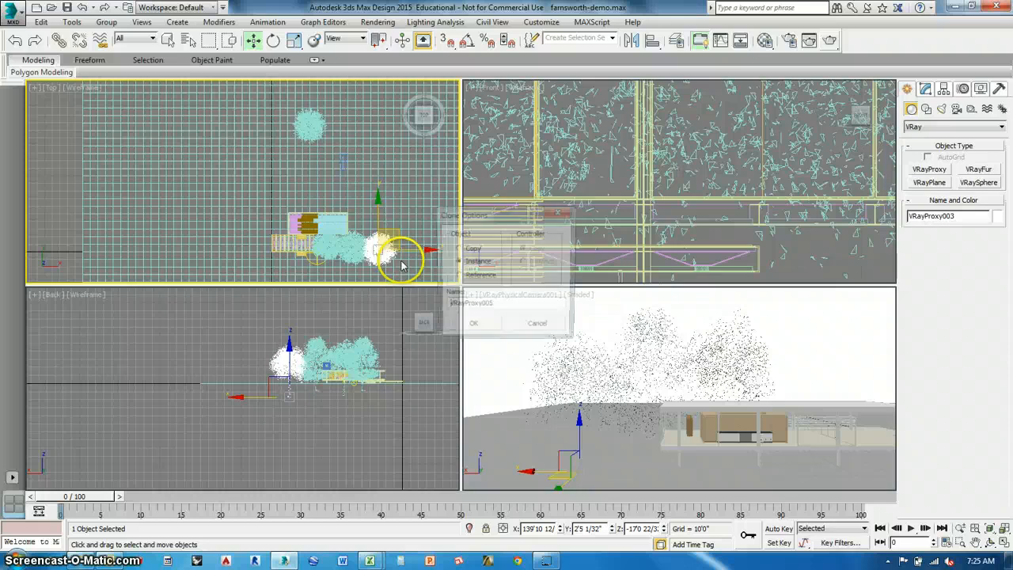
{"action": "key", "text": "Return"}
{"action": "mouse_move", "coordinate": [396, 230]}
{"action": "left_mouse_down"}
{"action": "mouse_move", "coordinate": [387, 163]}
{"action": "mouse_move", "coordinate": [351, 110]}
{"action": "left_mouse_up"}
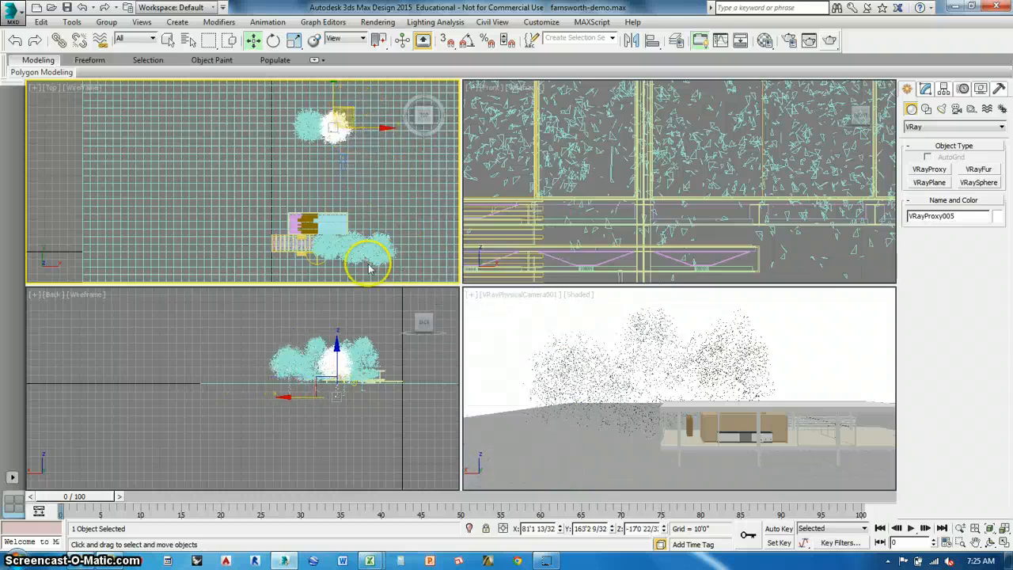
Clone the tree beside the terrace as an instance and place it west of the northern pair, at about X 24'3", Y 158'7".
{"action": "left_click", "coordinate": [325, 252]}
{"action": "key", "text": "ctrl+v"}
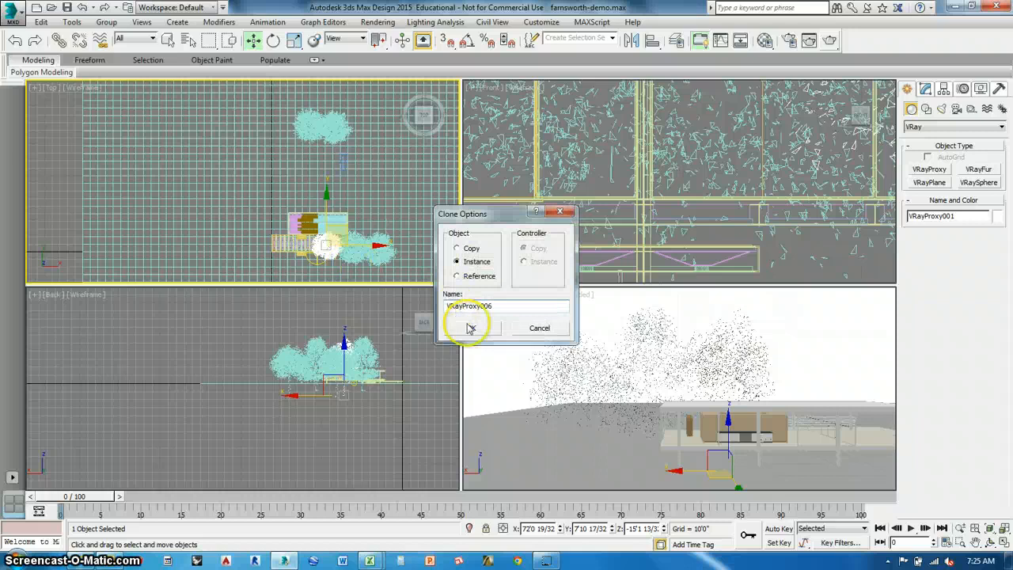
{"action": "left_click", "coordinate": [470, 327]}
{"action": "left_click_drag", "start_coordinate": [348, 231], "coordinate": [311, 116]}
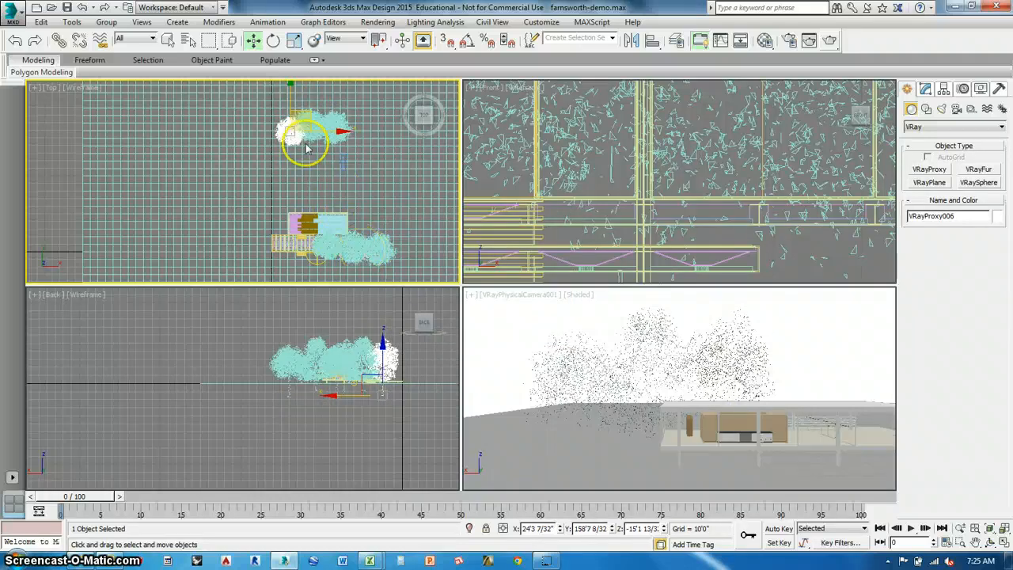
Move the original easternmost and middle trees to the west end of the northern tree row.
{"action": "left_click", "coordinate": [386, 243]}
{"action": "left_click_drag", "start_coordinate": [407, 236], "coordinate": [293, 119]}
{"action": "left_click", "coordinate": [357, 254]}
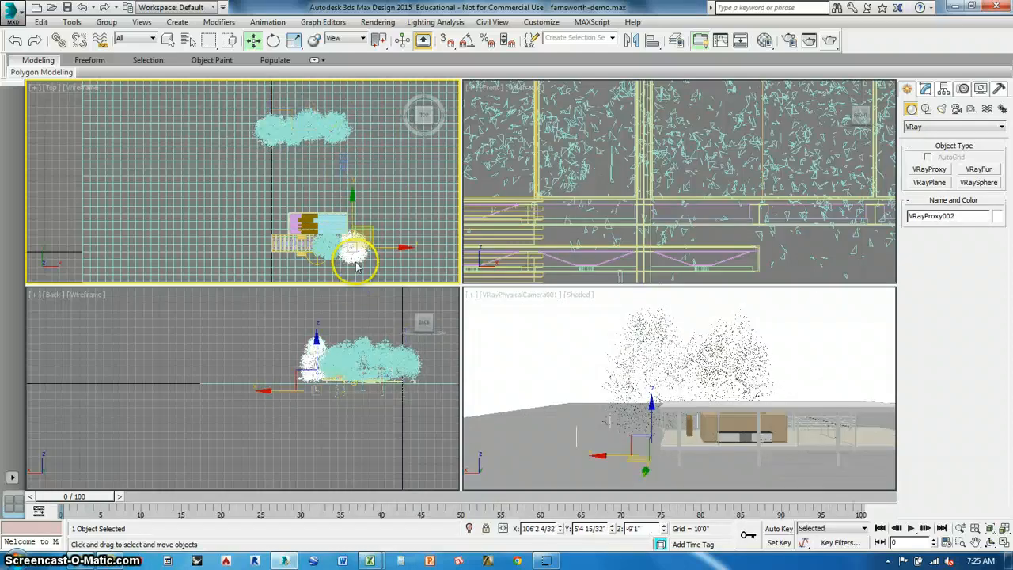
{"action": "left_click_drag", "start_coordinate": [371, 234], "coordinate": [271, 111]}
Clone VRayProxy006 as an instance and place it at the row's west end, at about X -48'6", Y 155'10".
{"action": "left_click", "coordinate": [296, 136]}
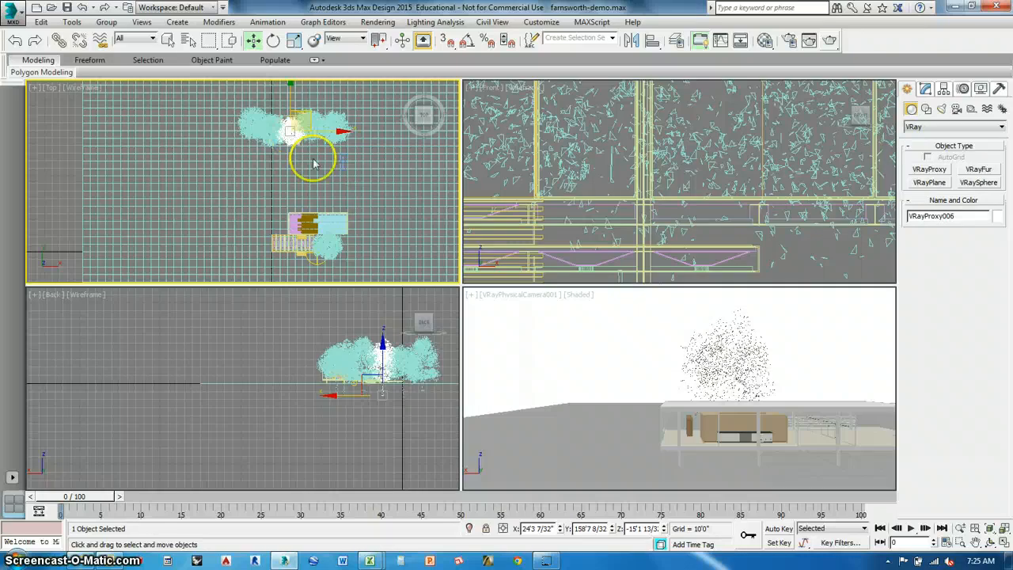
{"action": "key", "text": "ctrl+v"}
{"action": "left_click", "coordinate": [470, 329]}
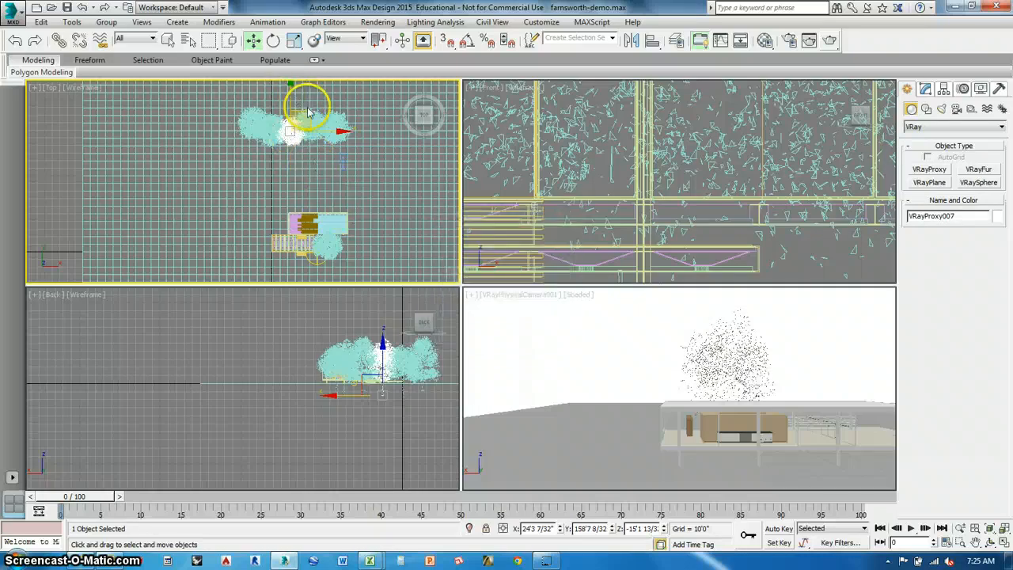
{"action": "mouse_move", "coordinate": [309, 113]}
{"action": "left_mouse_down"}
{"action": "mouse_move", "coordinate": [242, 108]}
{"action": "mouse_move", "coordinate": [350, 138]}
{"action": "left_mouse_up"}
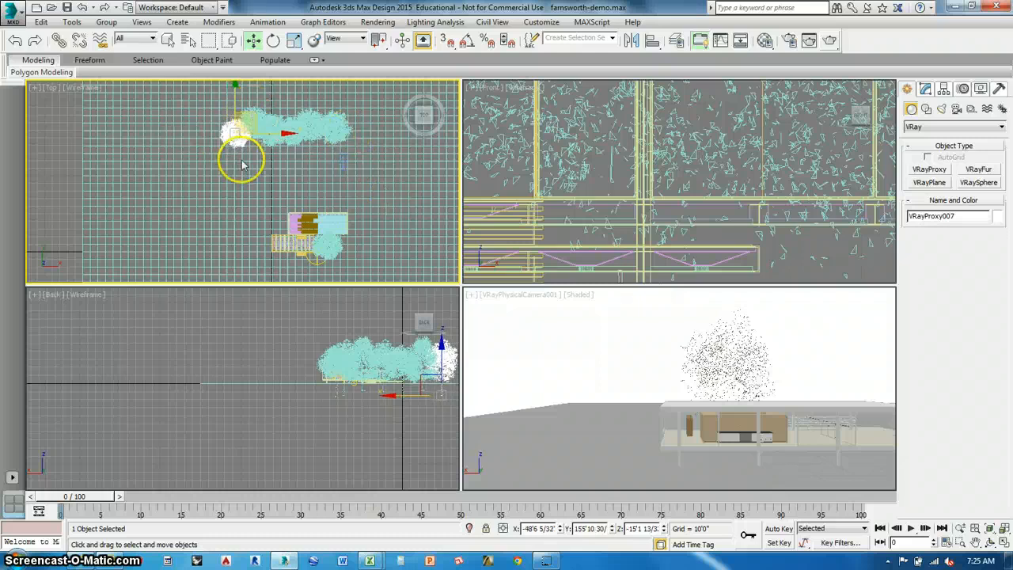
{"action": "middle_click_drag", "start_coordinate": [242, 155], "coordinate": [245, 172]}
{"action": "scroll", "coordinate": [273, 170], "scroll_direction": "up", "scroll_amount": 2}
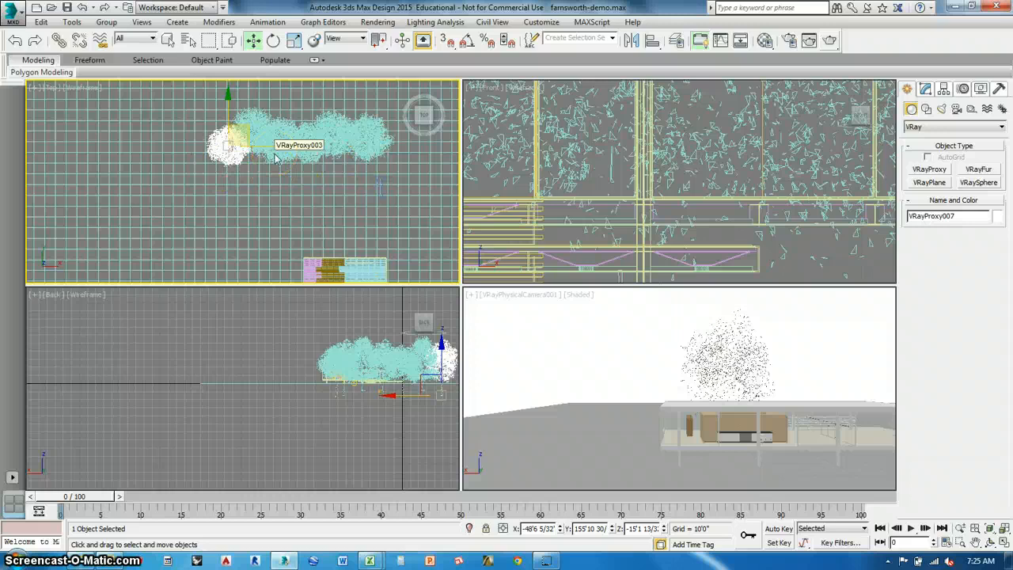
Clone VRayProxy004 as an instance and place it at the row's east end, at about X 104'10", Y 154'1".
{"action": "left_click", "coordinate": [336, 182]}
{"action": "left_click", "coordinate": [340, 145]}
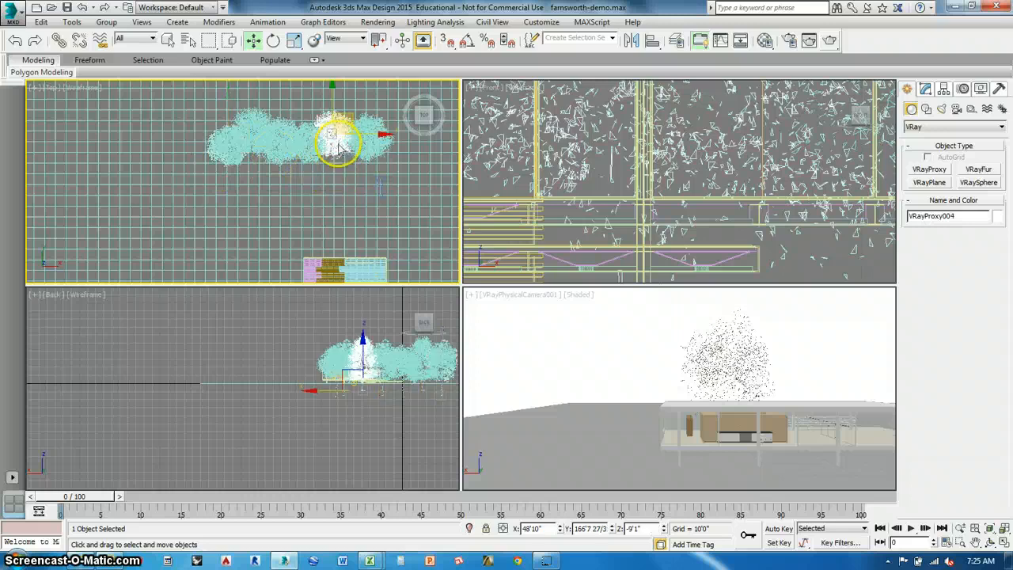
{"action": "key", "text": "ctrl+v"}
{"action": "left_click", "coordinate": [470, 328]}
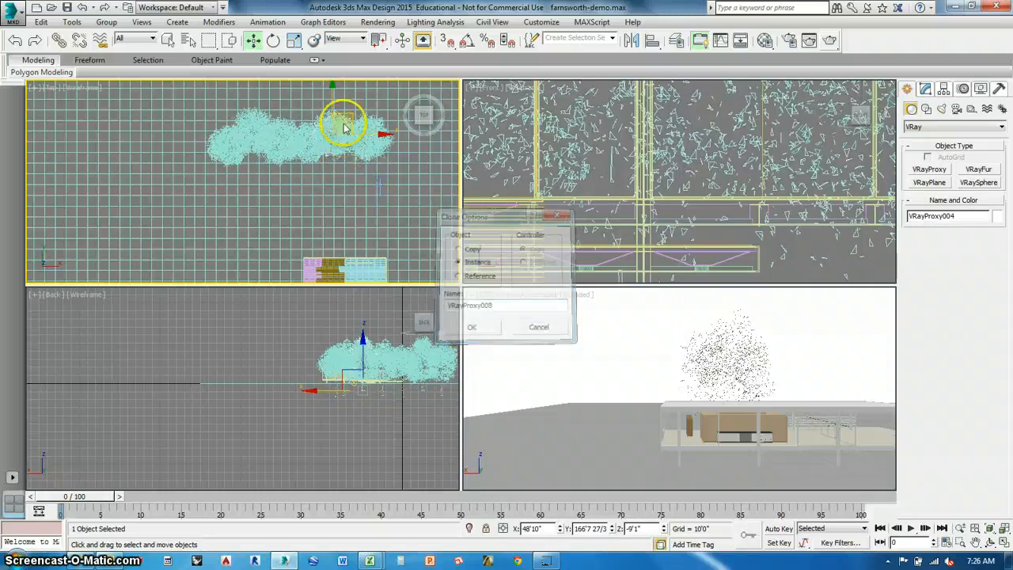
{"action": "mouse_move", "coordinate": [348, 120]}
{"action": "left_mouse_down"}
{"action": "mouse_move", "coordinate": [423, 131]}
{"action": "mouse_move", "coordinate": [405, 133]}
{"action": "left_mouse_up"}
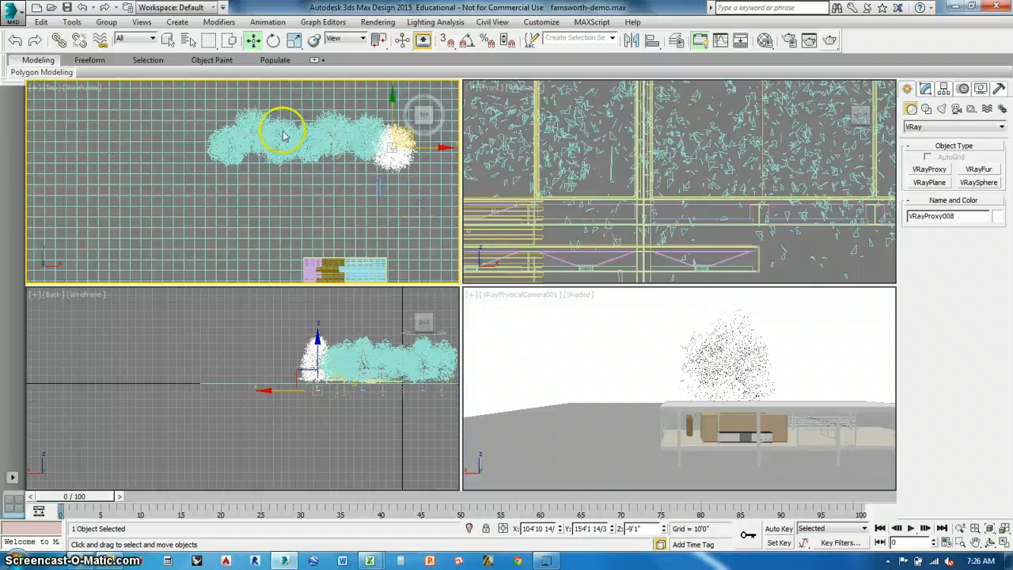
Make two instance clones of VRayProxy007, one at the row's west end (about X -69'9", Y 140'2"), one at its east end (about X 126'5", Y 143'4").
{"action": "mouse_move", "coordinate": [255, 138]}
{"action": "left_mouse_down", "text": "shift"}
{"action": "mouse_move", "coordinate": [296, 140]}
{"action": "mouse_move", "coordinate": [296, 151]}
{"action": "mouse_move", "coordinate": [316, 154]}
{"action": "mouse_move", "coordinate": [231, 145]}
{"action": "left_mouse_up", "text": "shift"}
{"action": "left_click", "coordinate": [472, 325]}
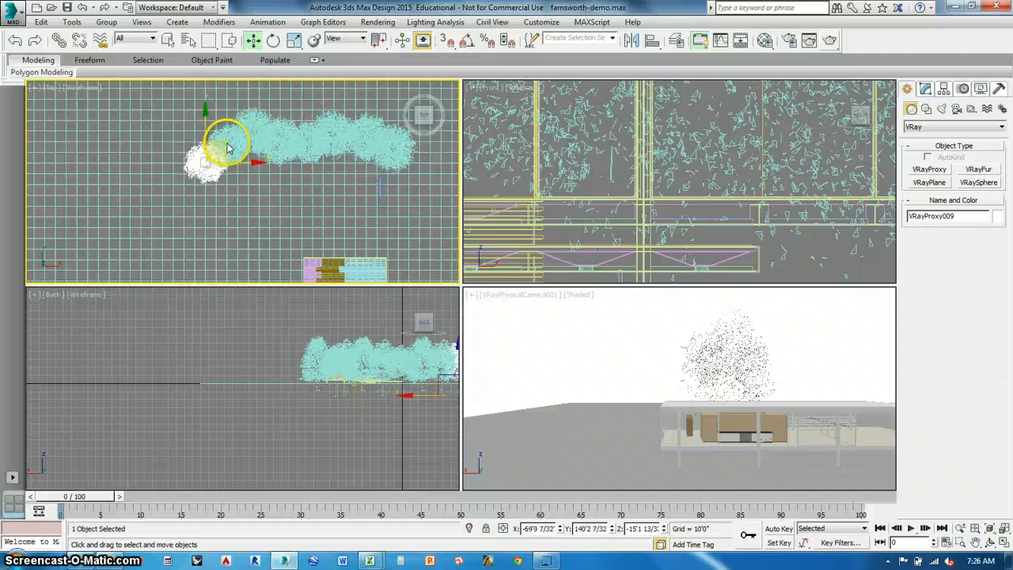
{"action": "left_click", "coordinate": [227, 126]}
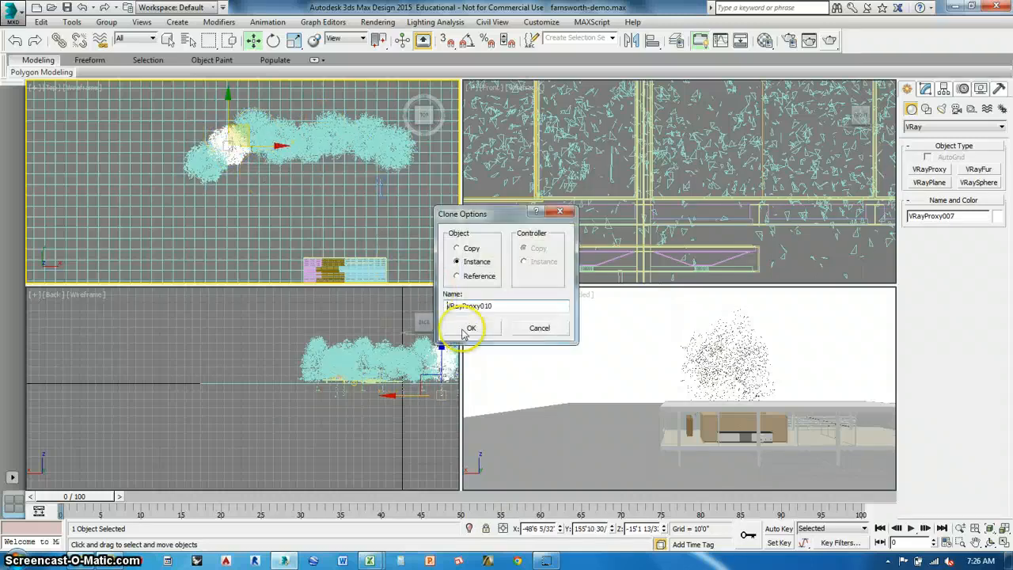
{"action": "left_click", "coordinate": [472, 322]}
{"action": "mouse_move", "coordinate": [255, 135]}
{"action": "left_mouse_down"}
{"action": "mouse_move", "coordinate": [441, 163]}
{"action": "mouse_move", "coordinate": [434, 138]}
{"action": "mouse_move", "coordinate": [434, 147]}
{"action": "left_mouse_up"}
Select all the trees of the northern row and group them under the name treeline.
{"action": "scroll", "coordinate": [306, 140], "scroll_direction": "down", "scroll_amount": 4}
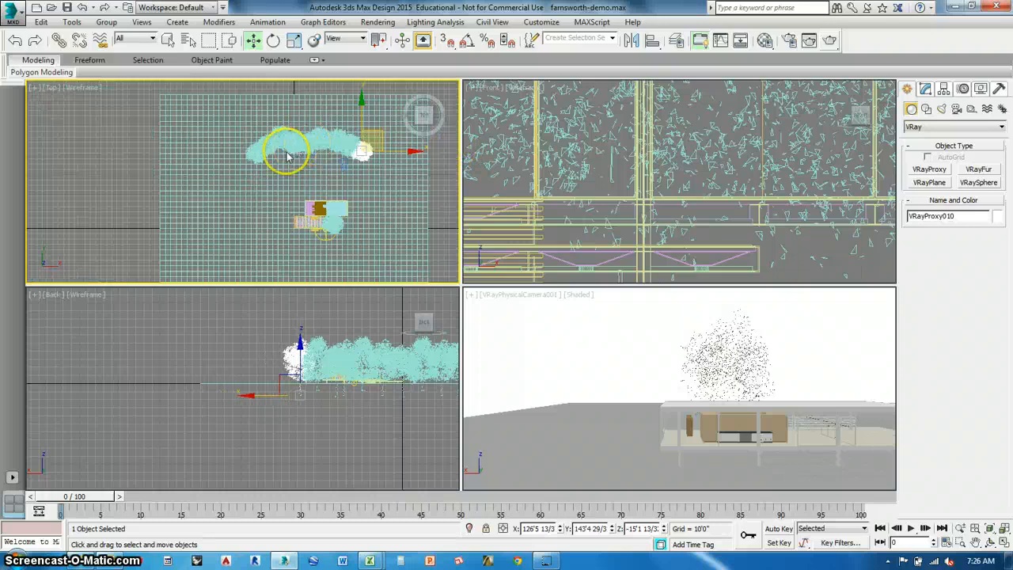
{"action": "scroll", "coordinate": [282, 169], "scroll_direction": "up", "scroll_amount": 4}
{"action": "scroll", "coordinate": [261, 184], "scroll_direction": "down", "scroll_amount": 3}
{"action": "left_click", "coordinate": [235, 169]}
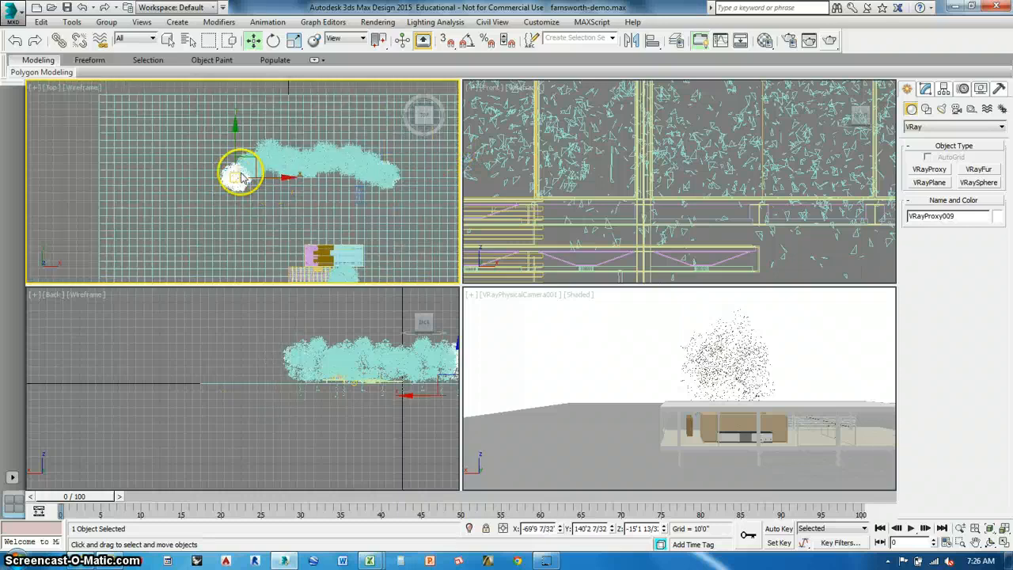
{"action": "left_click", "coordinate": [254, 153], "text": "ctrl"}
{"action": "left_click", "coordinate": [269, 157], "text": "ctrl"}
{"action": "left_click", "coordinate": [293, 162], "text": "ctrl"}
{"action": "left_click", "coordinate": [323, 162], "text": "ctrl"}
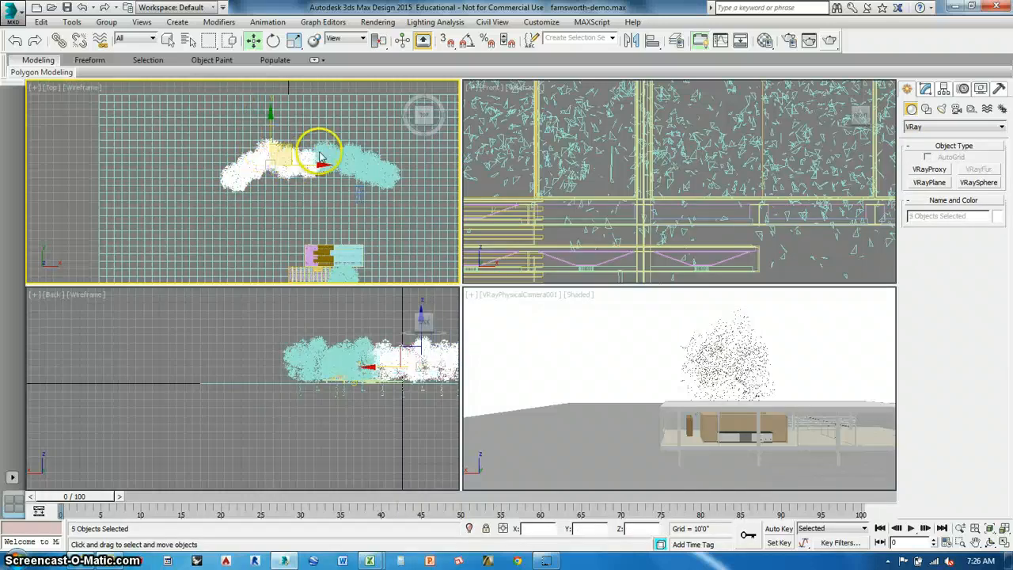
{"action": "left_click", "coordinate": [344, 163], "text": "ctrl"}
{"action": "left_click", "coordinate": [361, 169], "text": "ctrl"}
{"action": "left_click", "coordinate": [386, 172], "text": "ctrl"}
{"action": "left_click", "coordinate": [352, 189], "text": "ctrl"}
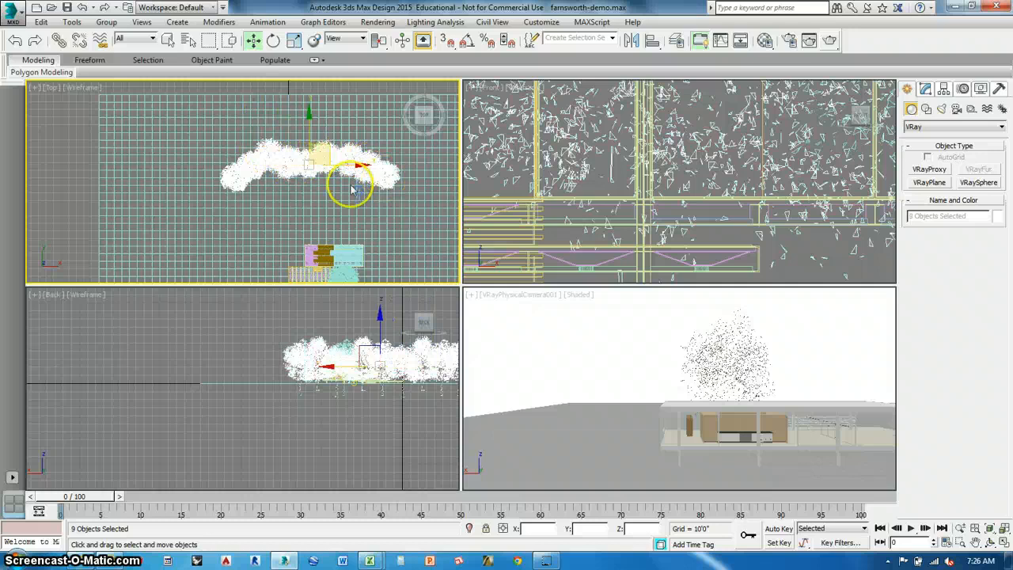
{"action": "left_click", "coordinate": [106, 22]}
{"action": "left_click", "coordinate": [119, 34]}
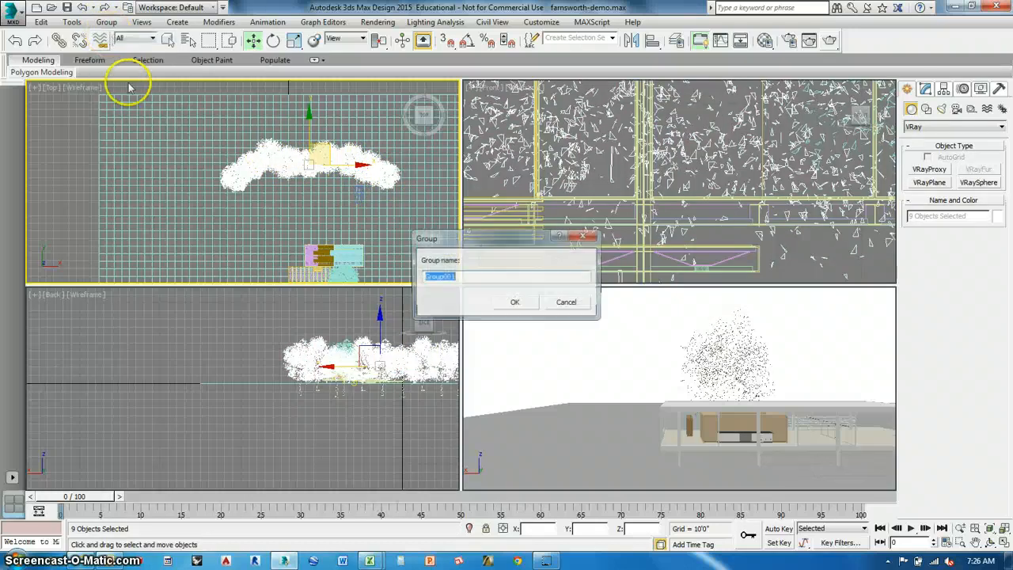
{"action": "type", "text": "treeline"}
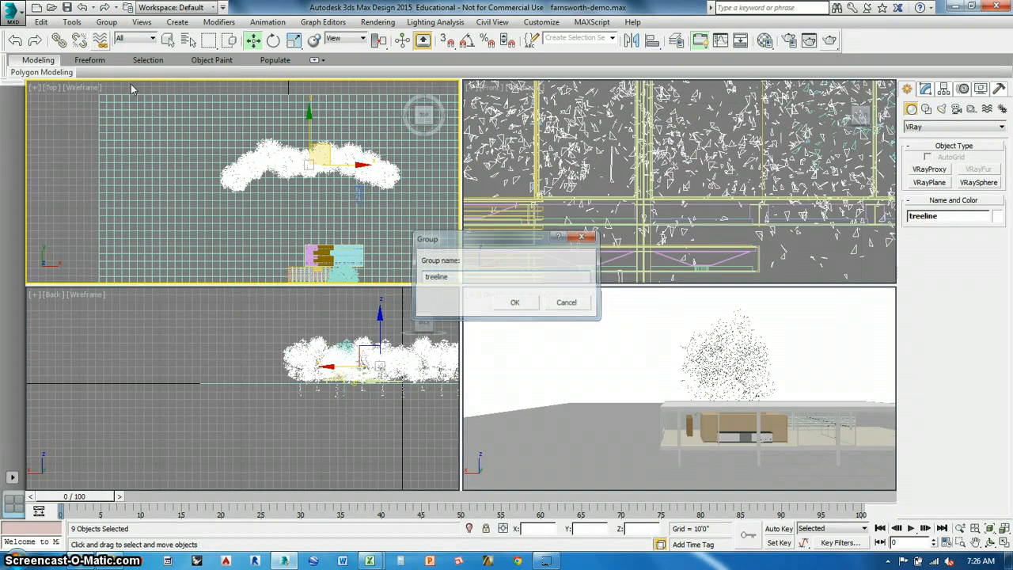
{"action": "key", "text": "Return"}
Move the treeline group slightly east, to about X 60'9", Y 158'3".
{"action": "scroll", "coordinate": [289, 184], "scroll_direction": "down", "scroll_amount": 1}
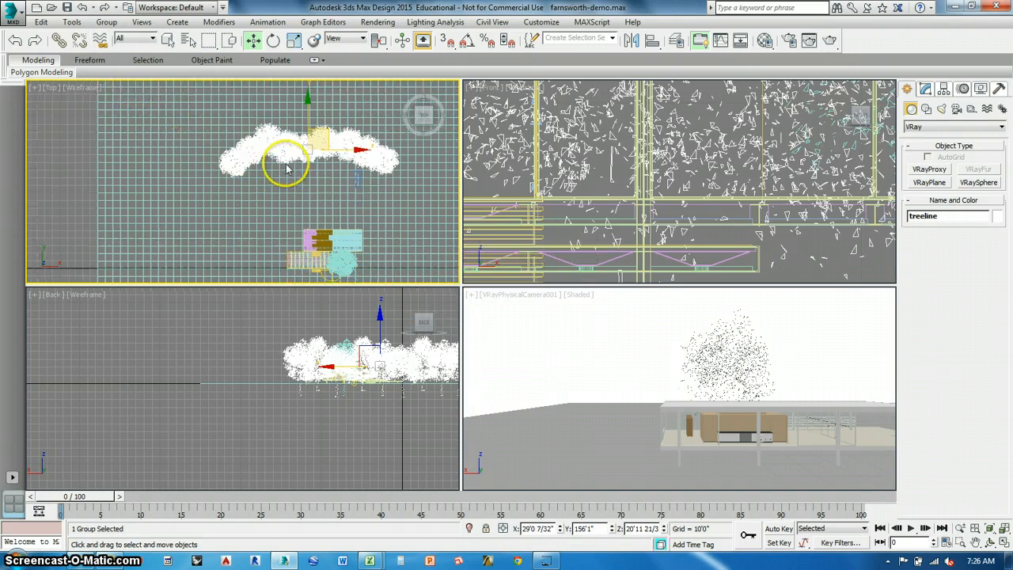
{"action": "scroll", "coordinate": [283, 160], "scroll_direction": "down", "scroll_amount": 1}
{"action": "left_click_drag", "start_coordinate": [323, 124], "coordinate": [341, 137]}
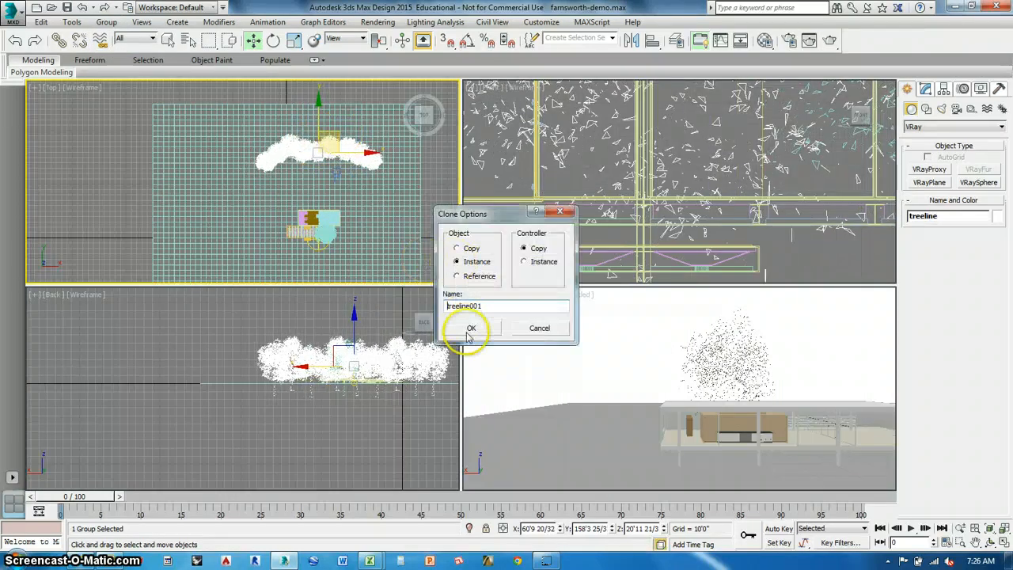
Clone the treeline group as instance treeline001, place it west of the house at about X -104'4", Y 61'10", and rotate it to about 93.5° around Z.
{"action": "left_click", "coordinate": [469, 331]}
{"action": "left_click_drag", "start_coordinate": [339, 136], "coordinate": [112, 221]}
{"action": "left_click", "coordinate": [273, 41]}
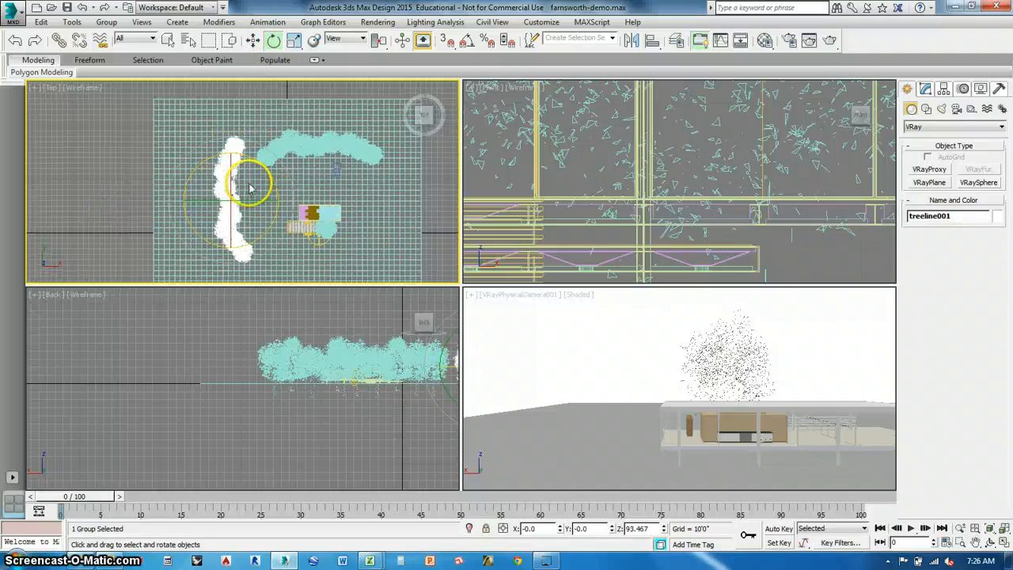
Clone treeline001 as instance treeline002, rotate it to about -98° around Z and place it east of the house at about X 146'0", Y -2'10".
{"action": "middle_click_drag", "start_coordinate": [375, 234], "coordinate": [346, 212]}
{"action": "key", "text": "ctrl+v"}
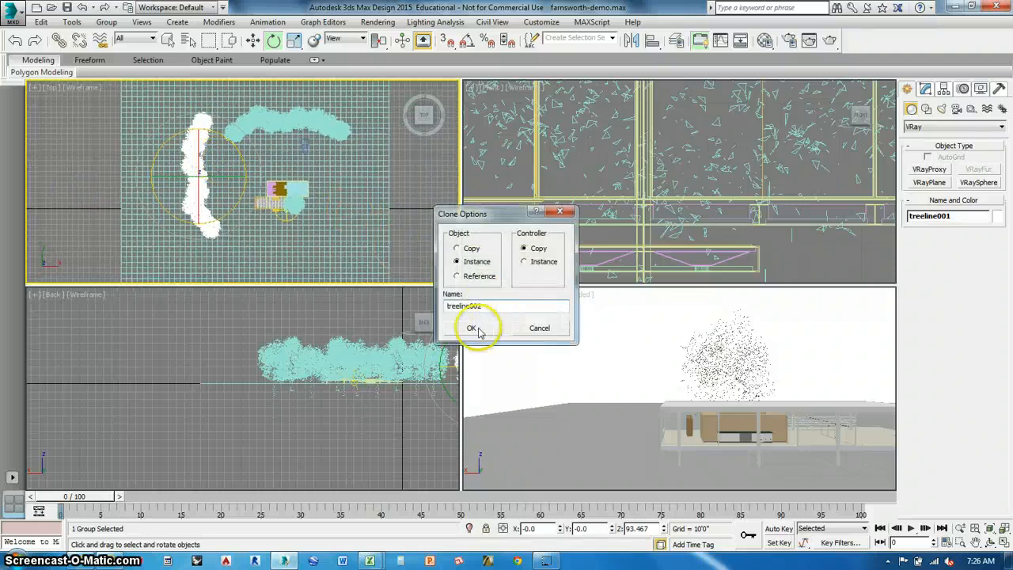
{"action": "left_click", "coordinate": [478, 329]}
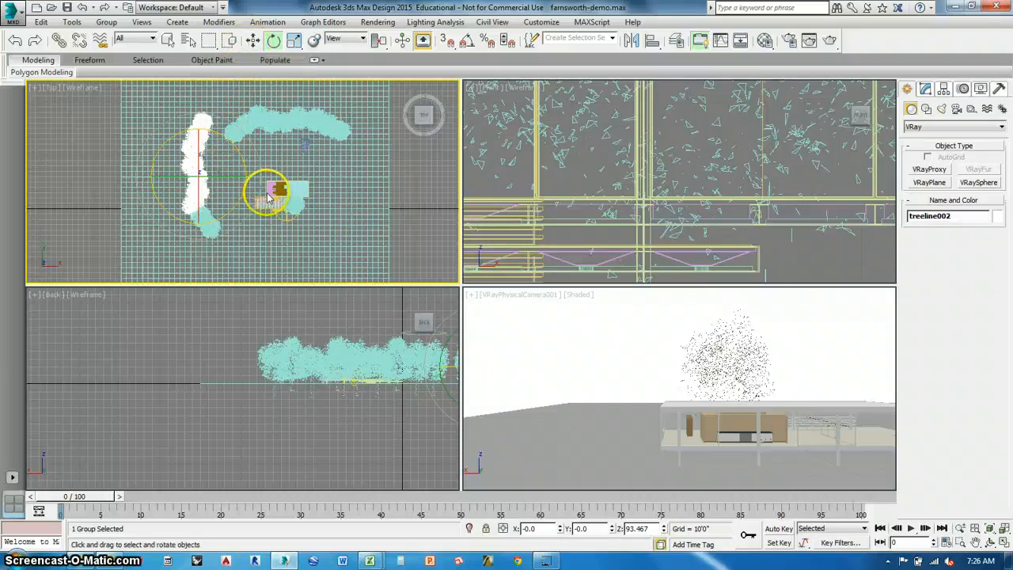
{"action": "left_click_drag", "start_coordinate": [264, 196], "coordinate": [242, 208]}
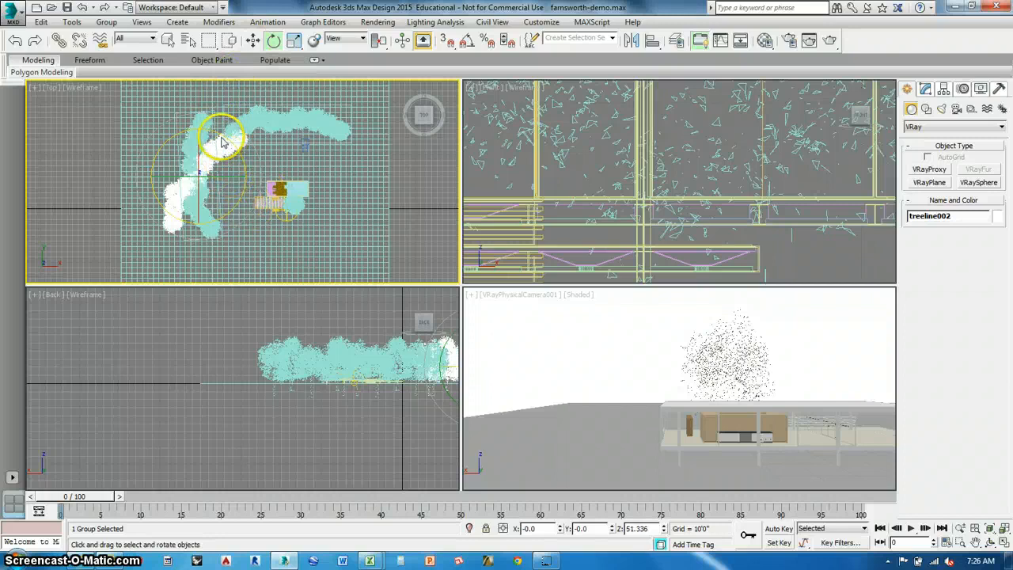
{"action": "left_click_drag", "start_coordinate": [221, 143], "coordinate": [386, 221]}
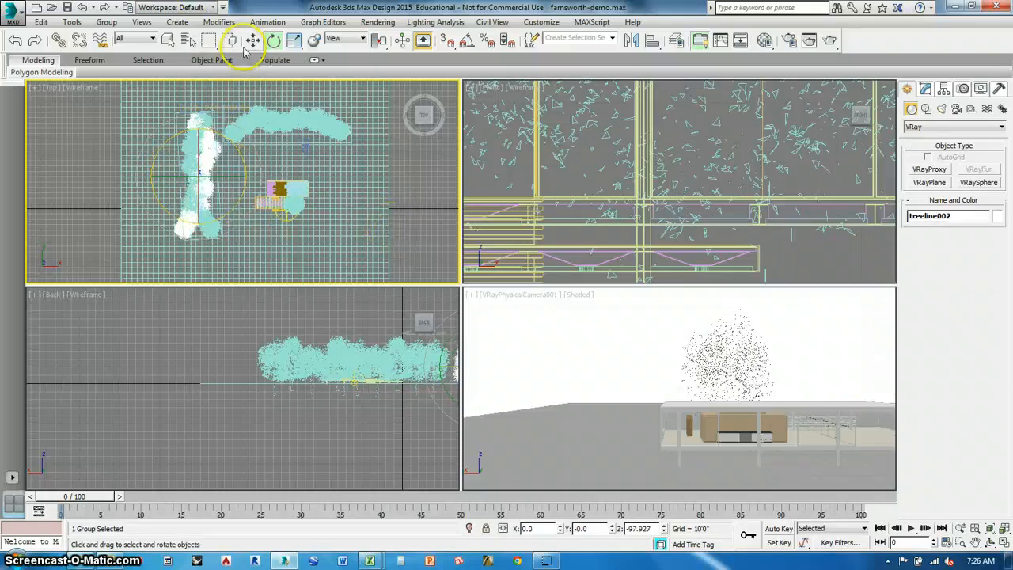
{"action": "left_click", "coordinate": [252, 40]}
{"action": "left_click_drag", "start_coordinate": [231, 171], "coordinate": [356, 181]}
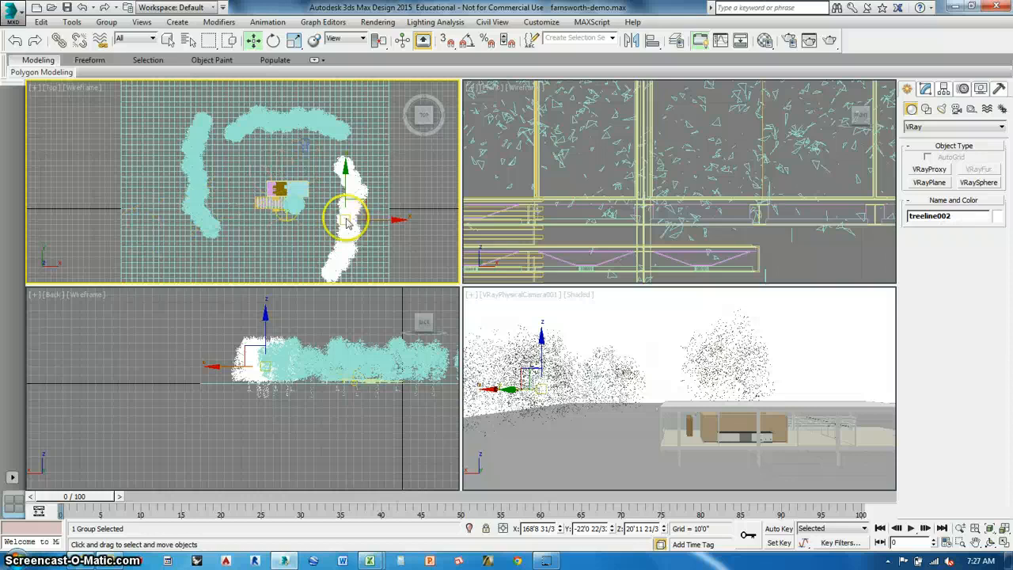
{"action": "mouse_move", "coordinate": [367, 207]}
{"action": "left_mouse_down"}
{"action": "mouse_move", "coordinate": [372, 193]}
{"action": "mouse_move", "coordinate": [356, 186]}
{"action": "mouse_move", "coordinate": [395, 187]}
{"action": "mouse_move", "coordinate": [351, 191]}
{"action": "mouse_move", "coordinate": [354, 200]}
{"action": "left_mouse_up"}
Clone the eastern tree row as instance treeline003, rotate it to about 175° around Z and move it south of the house.
{"action": "left_click_drag", "start_coordinate": [390, 291], "coordinate": [392, 292], "text": "shift"}
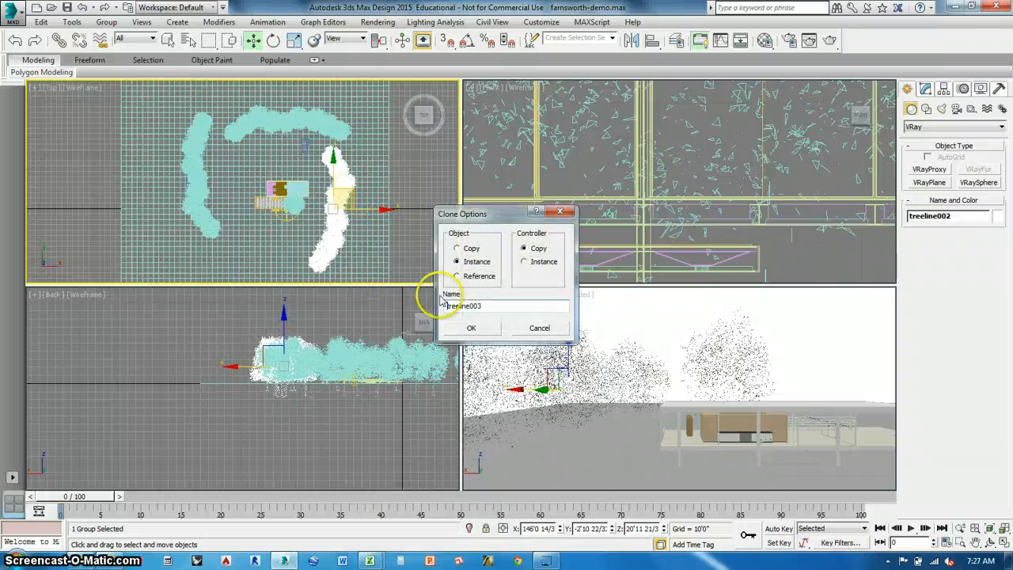
{"action": "left_click", "coordinate": [471, 328]}
{"action": "left_click", "coordinate": [273, 40]}
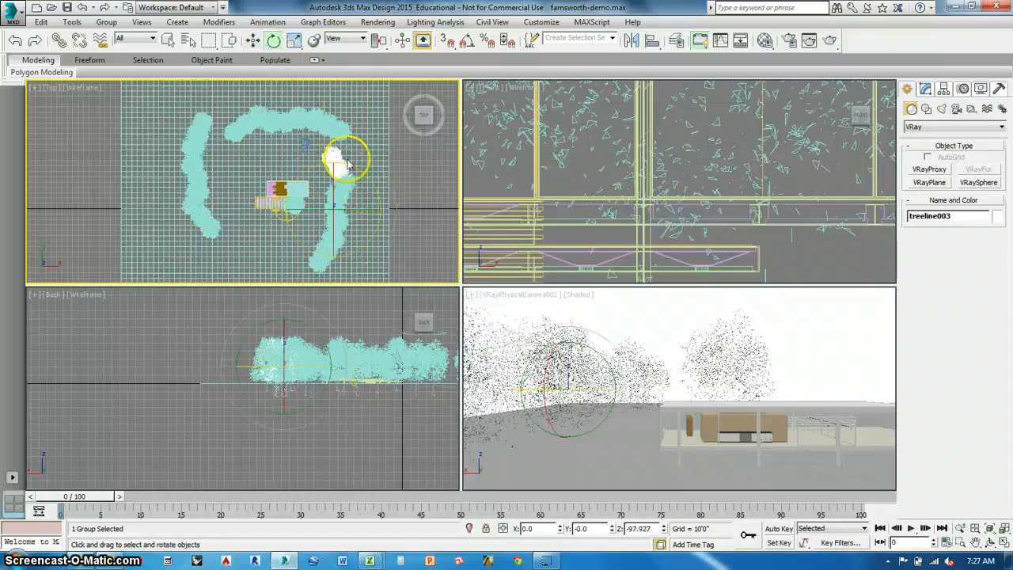
{"action": "left_click_drag", "start_coordinate": [345, 162], "coordinate": [401, 220]}
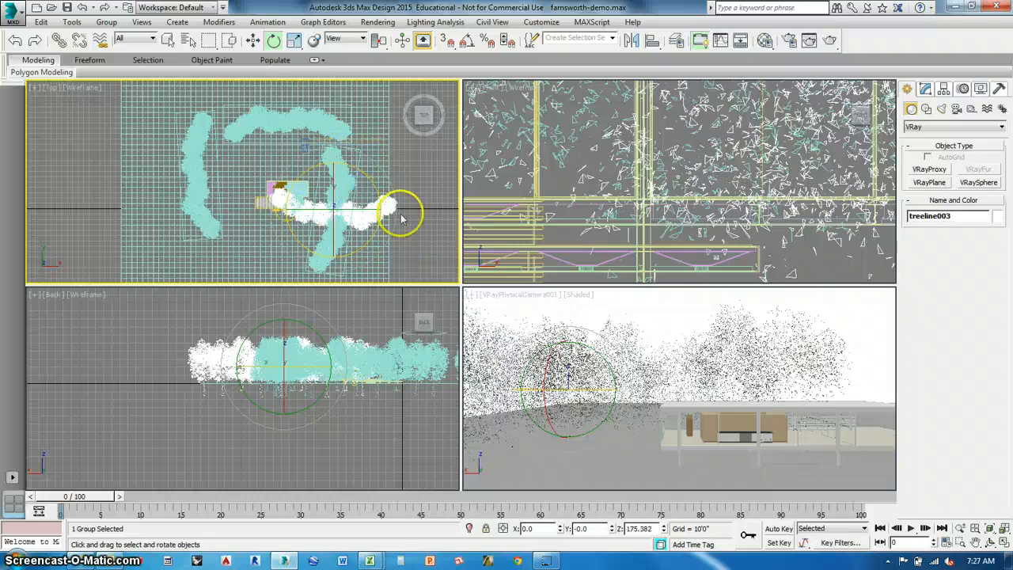
{"action": "left_click", "coordinate": [253, 40]}
{"action": "left_click_drag", "start_coordinate": [351, 176], "coordinate": [269, 225]}
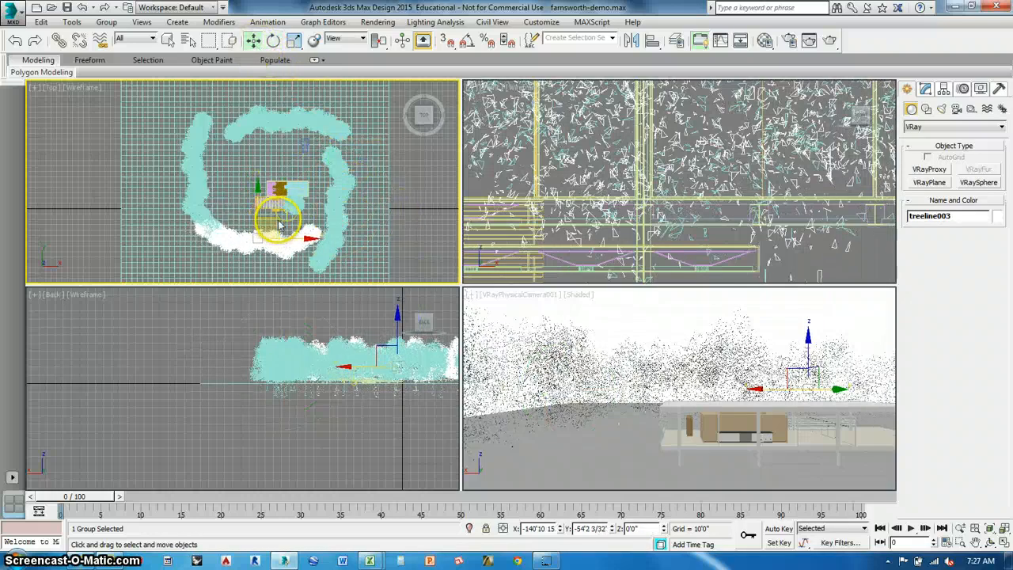
Rotate the southern tree row to about -160° around Z and move it to about X 9'3", Y -74'4".
{"action": "key", "text": "e"}
{"action": "left_click_drag", "start_coordinate": [237, 193], "coordinate": [275, 114]}
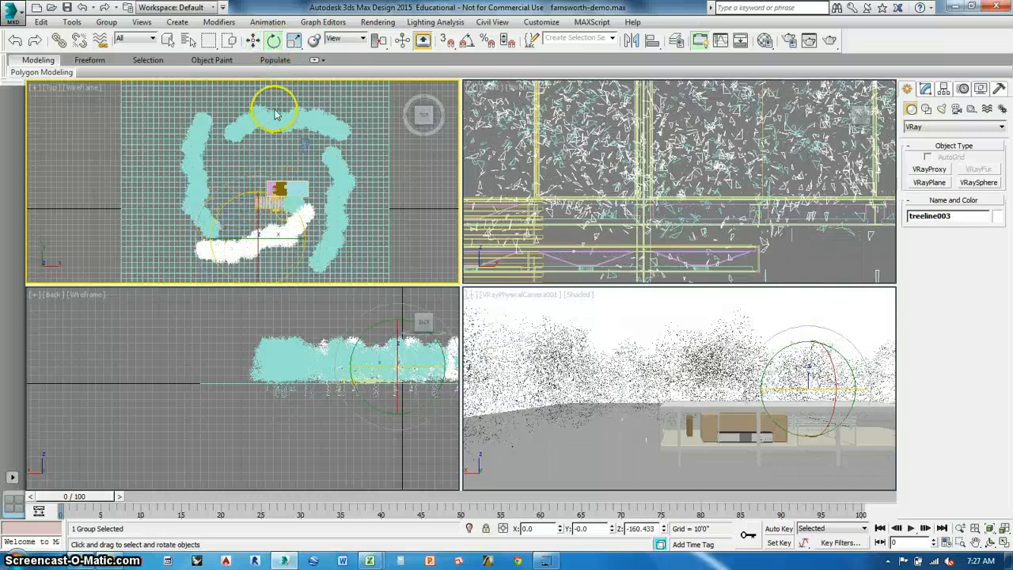
{"action": "left_click", "coordinate": [254, 43]}
{"action": "left_click_drag", "start_coordinate": [276, 225], "coordinate": [279, 234]}
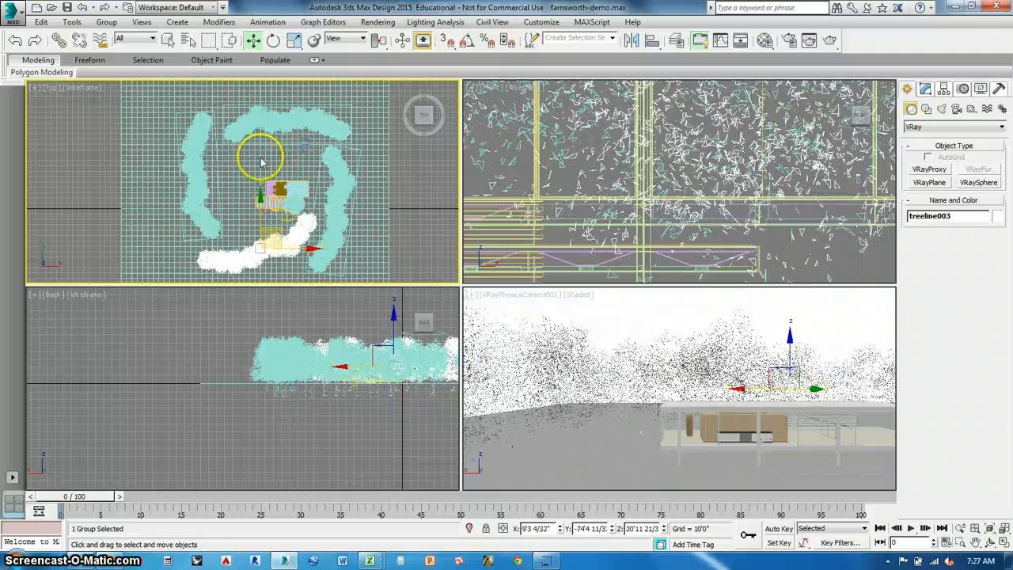
{"action": "left_click", "coordinate": [88, 153]}
Clone the western tree row as instance treeline004 and place it farther west, at about X -158'8", Y 79'8".
{"action": "middle_click_drag", "start_coordinate": [193, 197], "coordinate": [210, 206]}
{"action": "left_click", "coordinate": [215, 187]}
{"action": "key", "text": "ctrl+v"}
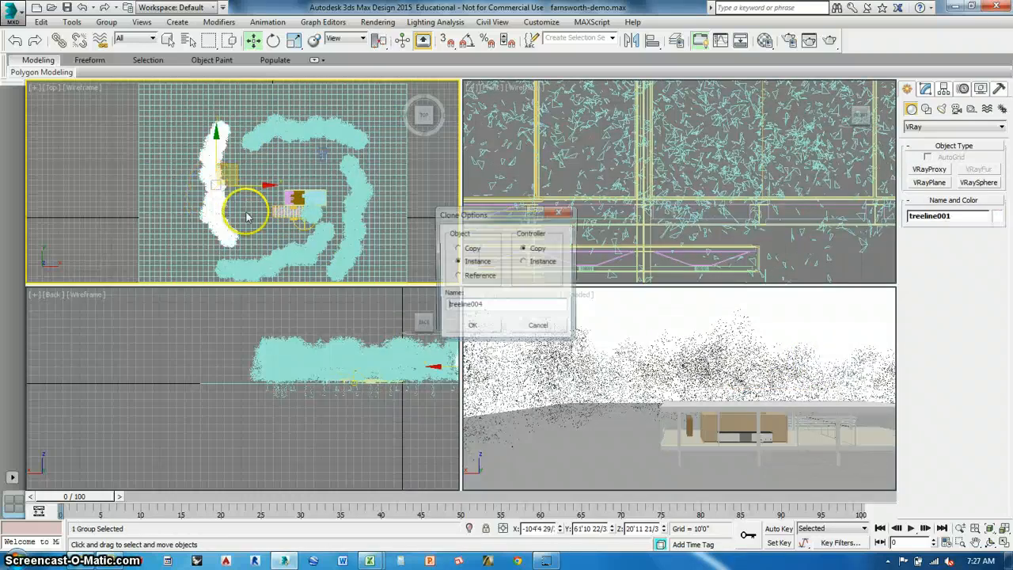
{"action": "key", "text": "Return"}
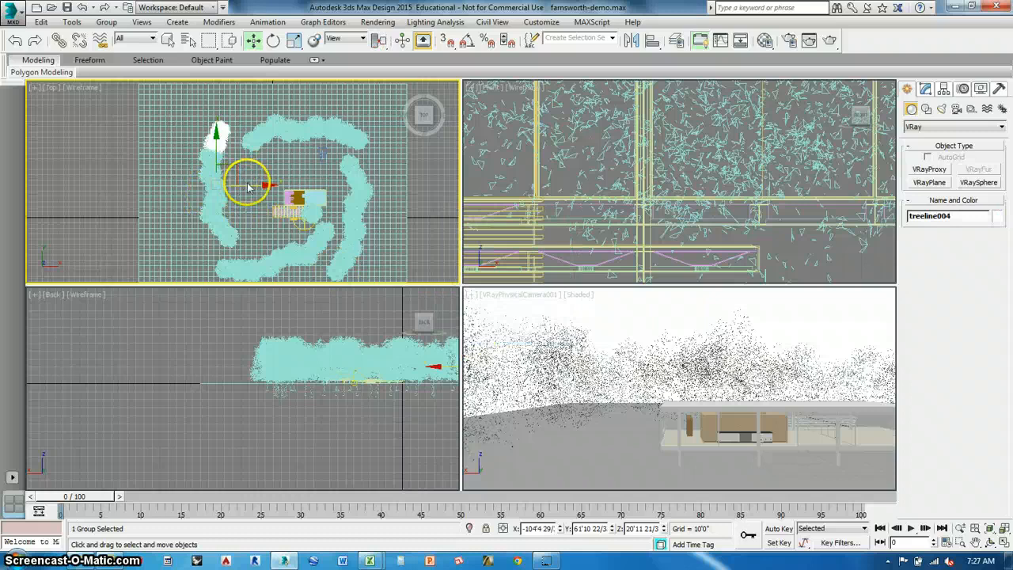
{"action": "mouse_move", "coordinate": [248, 188]}
{"action": "left_mouse_down"}
{"action": "mouse_move", "coordinate": [219, 186]}
{"action": "mouse_move", "coordinate": [189, 148]}
{"action": "left_mouse_up"}
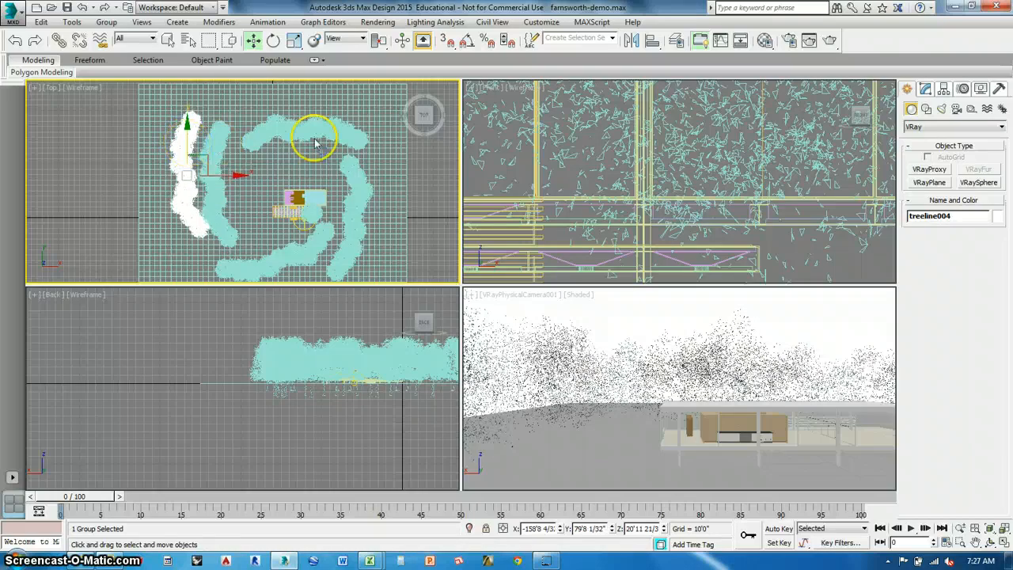
Lower the outer western tree row to about Z 11'5".
{"action": "middle_click_drag", "start_coordinate": [323, 351], "coordinate": [186, 330]}
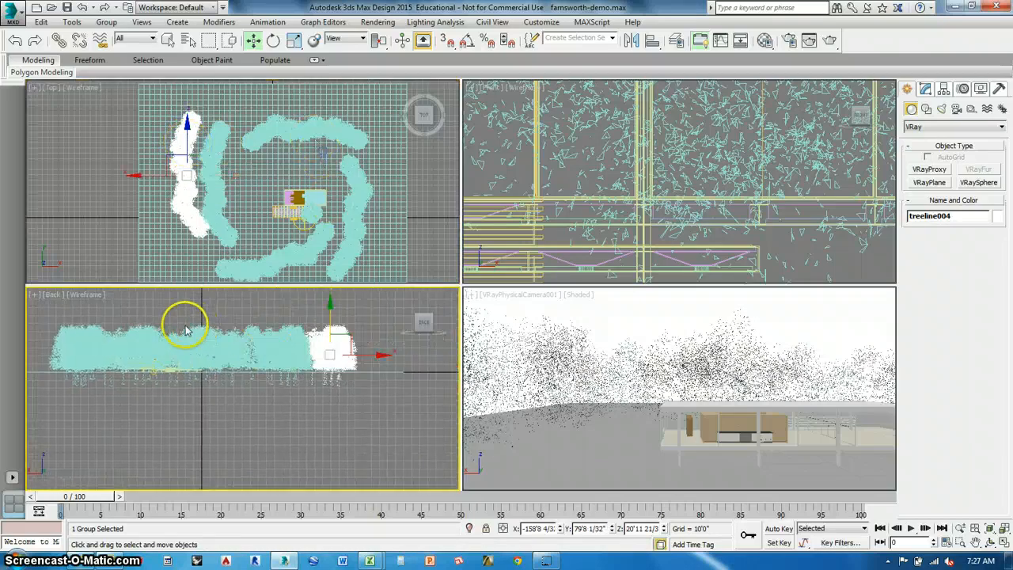
{"action": "left_click_drag", "start_coordinate": [330, 315], "coordinate": [331, 325]}
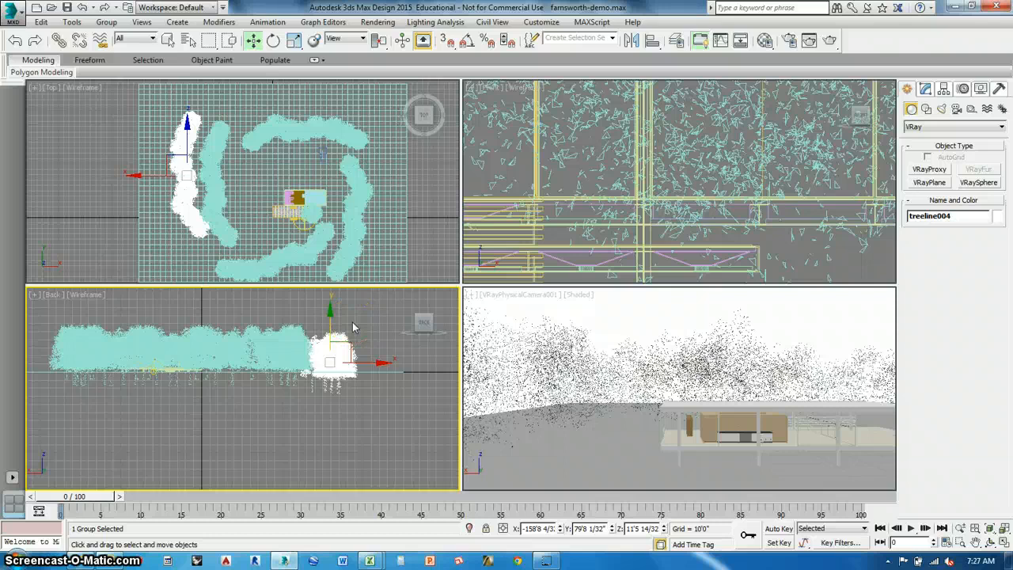
{"action": "left_click", "coordinate": [353, 322]}
Clone the northern treeline as instance treeline005, place it behind the original at about X 58'4", Y 218'10", and rotate it to about 179° around Z.
{"action": "left_click", "coordinate": [309, 124]}
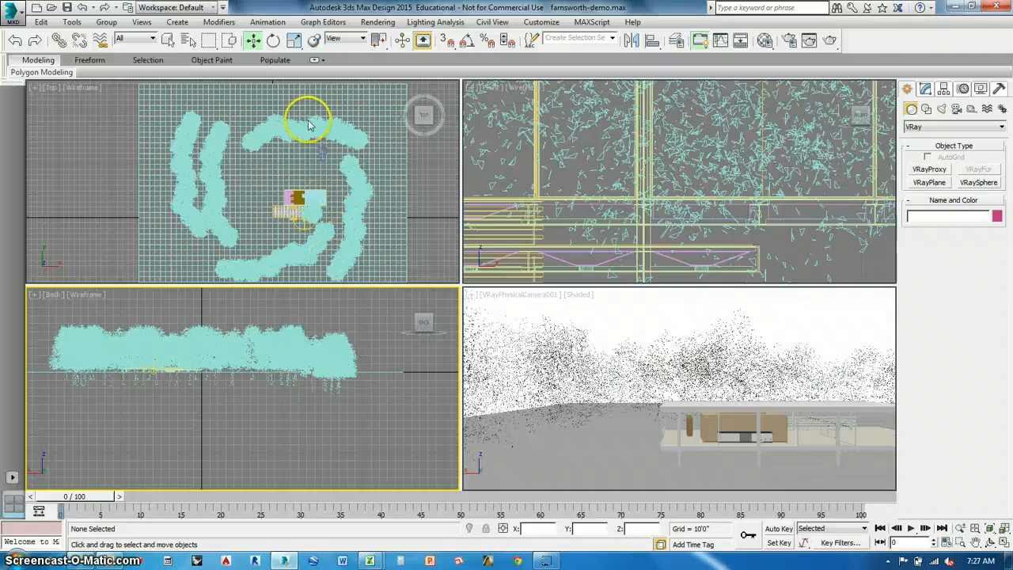
{"action": "left_click", "coordinate": [308, 131]}
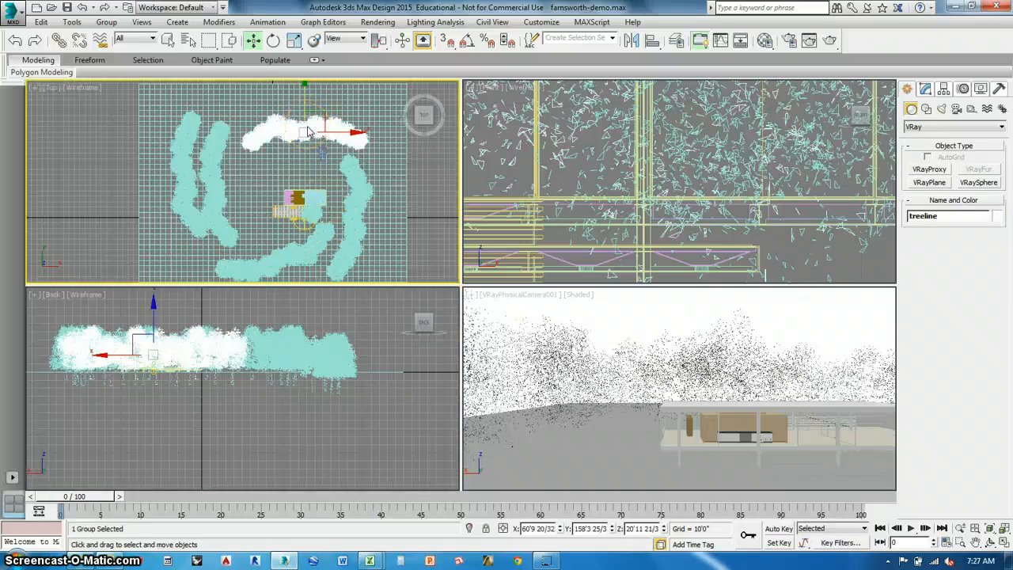
{"action": "middle_click_drag", "start_coordinate": [303, 150], "coordinate": [297, 253]}
{"action": "left_click_drag", "start_coordinate": [297, 257], "coordinate": [299, 258], "text": "shift"}
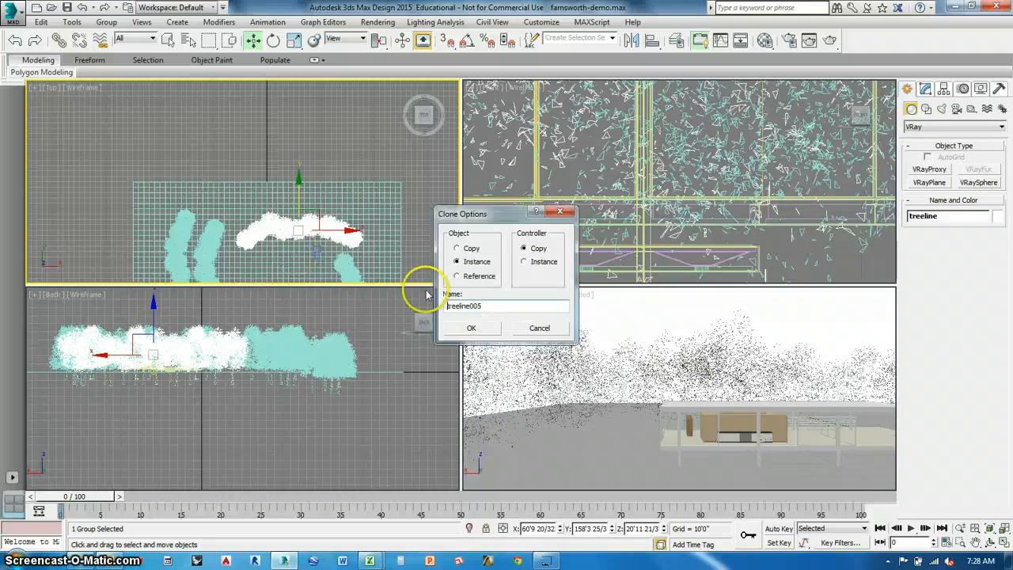
{"action": "left_click", "coordinate": [461, 329]}
{"action": "mouse_move", "coordinate": [298, 204]}
{"action": "left_mouse_down"}
{"action": "mouse_move", "coordinate": [301, 166]}
{"action": "mouse_move", "coordinate": [369, 215]}
{"action": "mouse_move", "coordinate": [518, 289]}
{"action": "left_mouse_up"}
{"action": "left_click", "coordinate": [273, 41]}
Lower the outer northern tree row to about Z 11'5".
{"action": "left_click", "coordinate": [202, 332]}
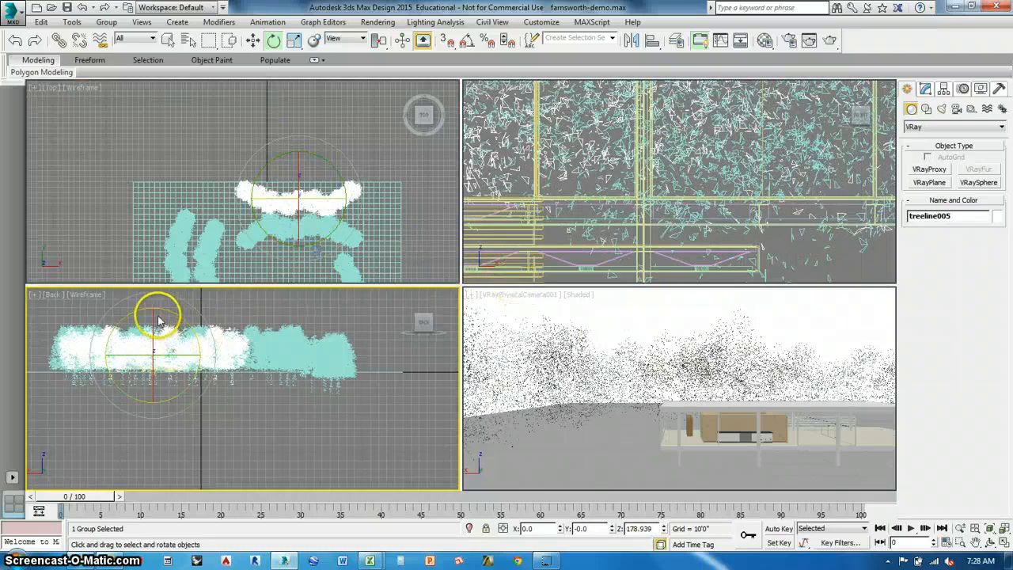
{"action": "left_click", "coordinate": [251, 39]}
{"action": "left_click_drag", "start_coordinate": [155, 319], "coordinate": [154, 325]}
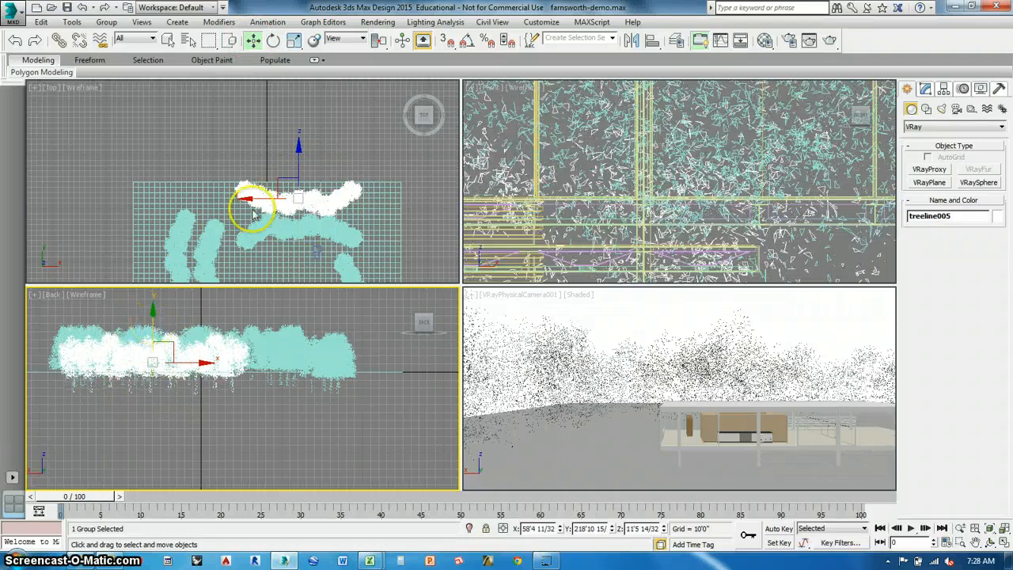
Clone the eastern treeline as treeline006, offset about 75'5" farther east, and rotate the copy around Z.
{"action": "scroll", "coordinate": [336, 187], "scroll_direction": "up", "scroll_amount": 5}
{"action": "left_click", "coordinate": [331, 194]}
{"action": "left_click_drag", "start_coordinate": [331, 195], "coordinate": [409, 209], "text": "shift"}
{"action": "left_click", "coordinate": [470, 327]}
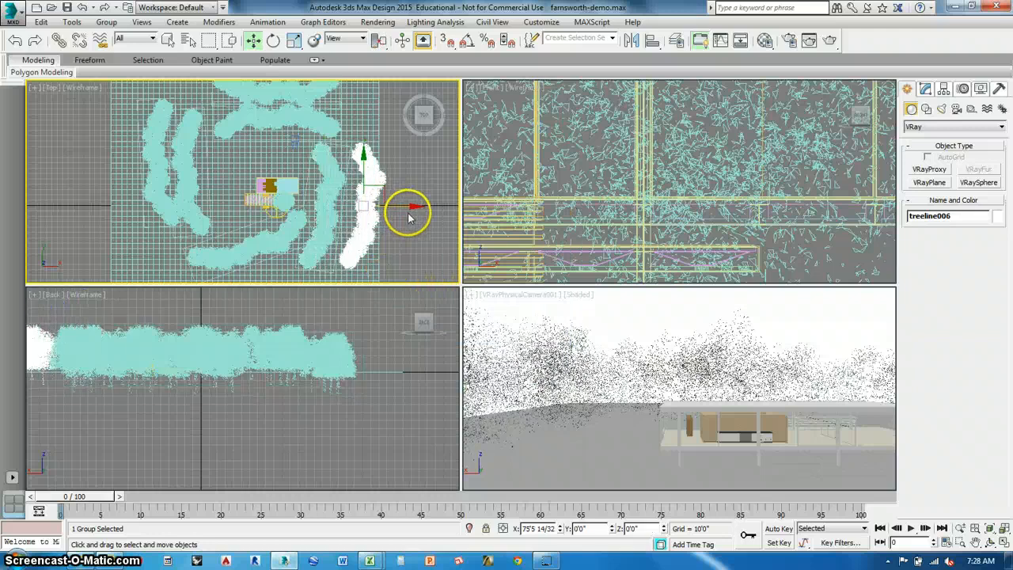
{"action": "left_click", "coordinate": [273, 40]}
{"action": "left_click_drag", "start_coordinate": [398, 174], "coordinate": [573, 322]}
Lower the outer eastern tree row to about Z 12'2".
{"action": "left_click", "coordinate": [253, 41]}
{"action": "middle_click_drag", "start_coordinate": [272, 351], "coordinate": [374, 384]}
{"action": "left_click_drag", "start_coordinate": [197, 309], "coordinate": [199, 316]}
Clone the southern treeline as treeline007, place it farther south at about X 9'7", Y -138'7", and rotate it to about 163° around Z.
{"action": "middle_click_drag", "start_coordinate": [284, 275], "coordinate": [333, 206]}
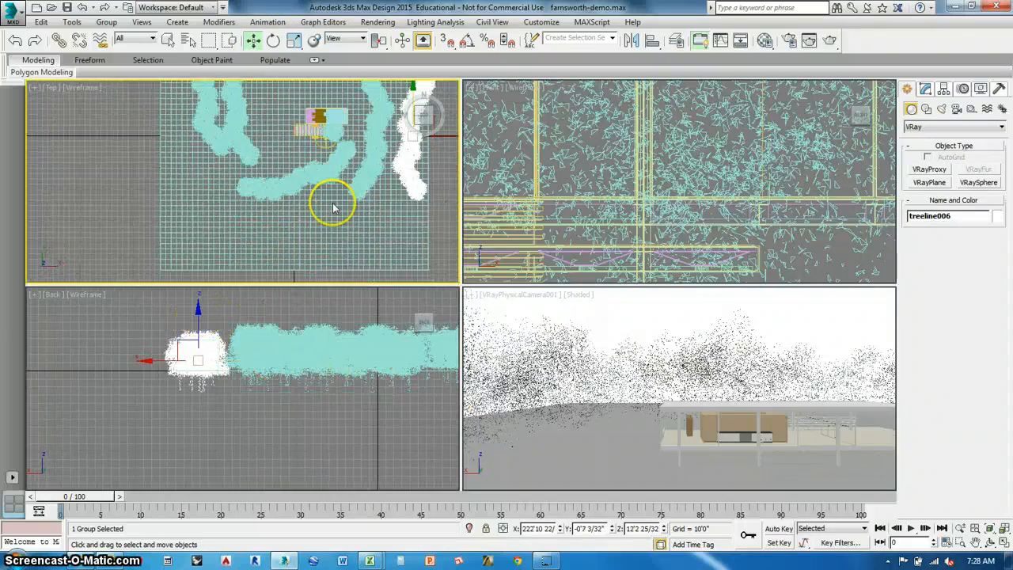
{"action": "left_click", "coordinate": [305, 189]}
{"action": "left_click", "coordinate": [287, 177]}
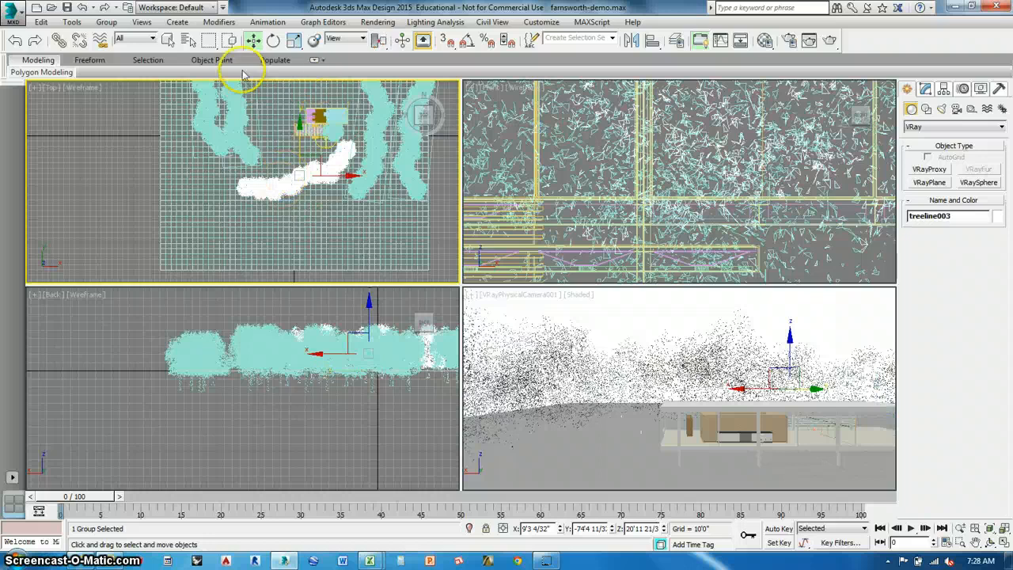
{"action": "left_click_drag", "start_coordinate": [327, 192], "coordinate": [326, 203], "text": "shift"}
{"action": "left_click", "coordinate": [470, 330]}
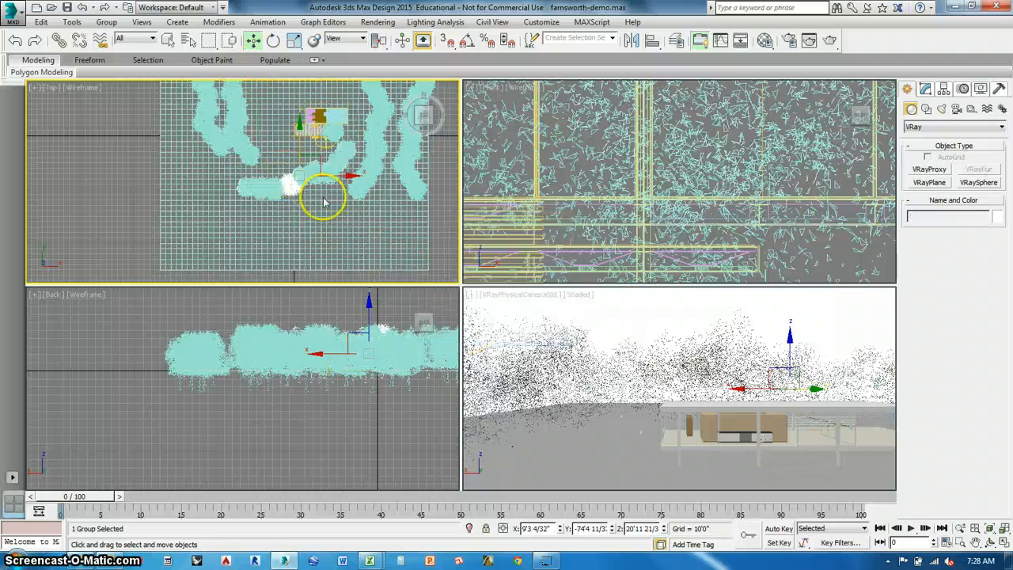
{"action": "mouse_move", "coordinate": [298, 140]}
{"action": "left_mouse_down"}
{"action": "mouse_move", "coordinate": [301, 182]}
{"action": "mouse_move", "coordinate": [293, 168]}
{"action": "mouse_move", "coordinate": [343, 214]}
{"action": "mouse_move", "coordinate": [343, 248]}
{"action": "mouse_move", "coordinate": [348, 239]}
{"action": "left_mouse_up"}
{"action": "left_click", "coordinate": [273, 41]}
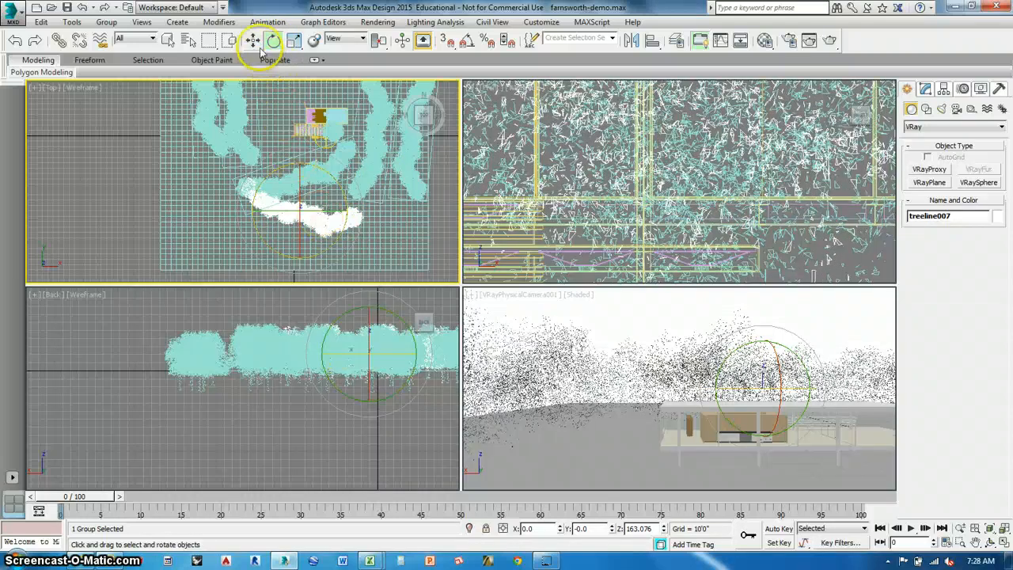
Lower the outer southern tree row by about 25'2", to about Z -4'3".
{"action": "left_click", "coordinate": [294, 317]}
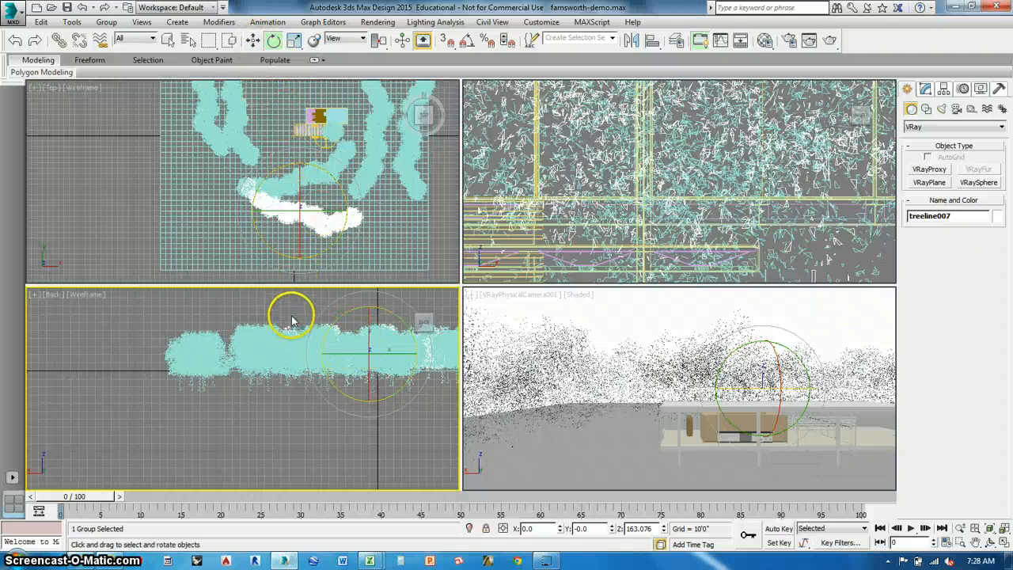
{"action": "left_click", "coordinate": [252, 40]}
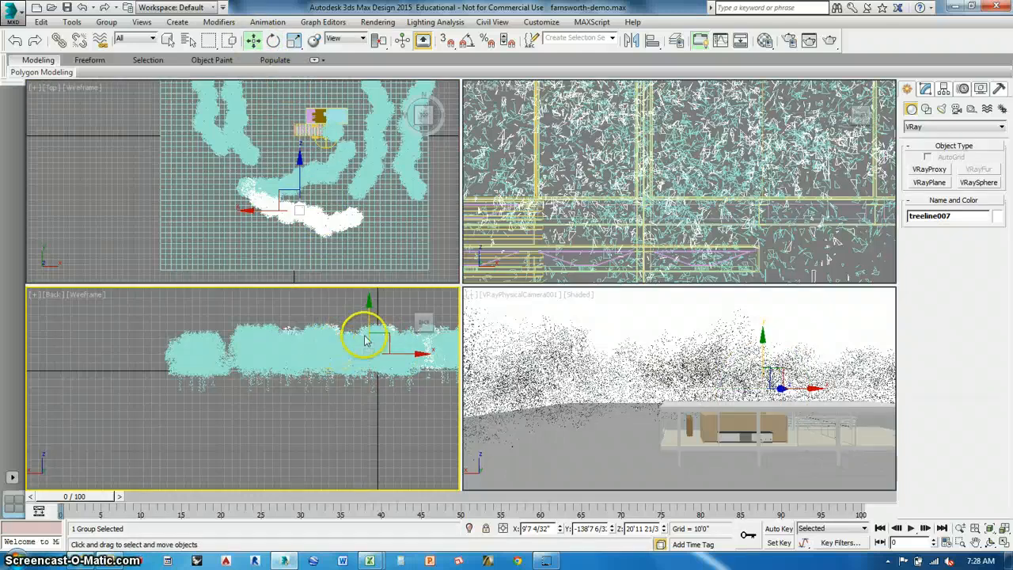
{"action": "left_click_drag", "start_coordinate": [368, 321], "coordinate": [369, 340]}
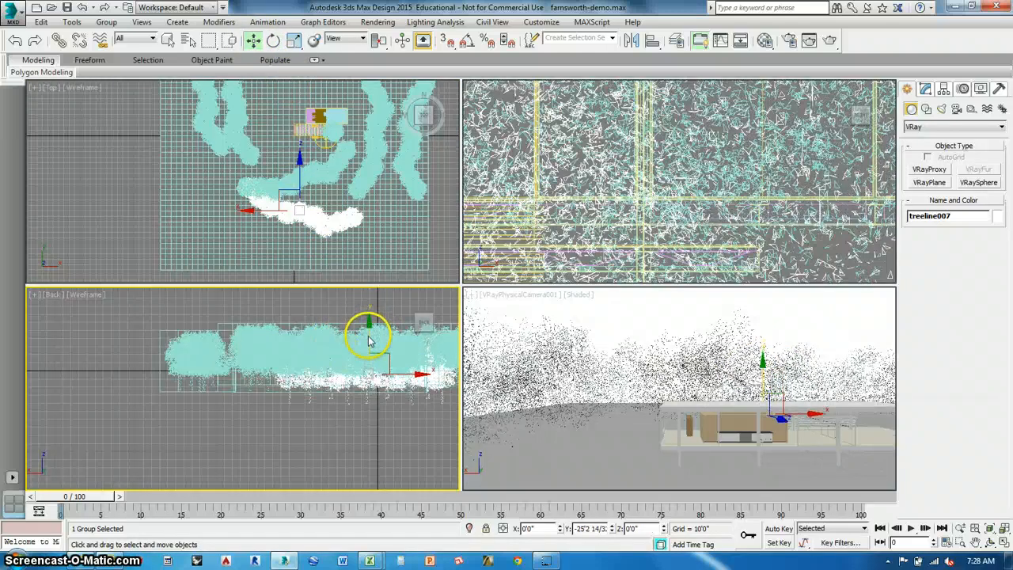
{"action": "middle_click_drag", "start_coordinate": [280, 400], "coordinate": [280, 440]}
Examine the layout of the tree rows and the single tree around the house in the top view.
{"action": "scroll", "coordinate": [280, 435], "scroll_direction": "down", "scroll_amount": 2}
{"action": "left_click", "coordinate": [114, 209]}
{"action": "middle_click_drag", "start_coordinate": [234, 190], "coordinate": [191, 286]}
{"action": "scroll", "coordinate": [332, 182], "scroll_direction": "up", "scroll_amount": 5}
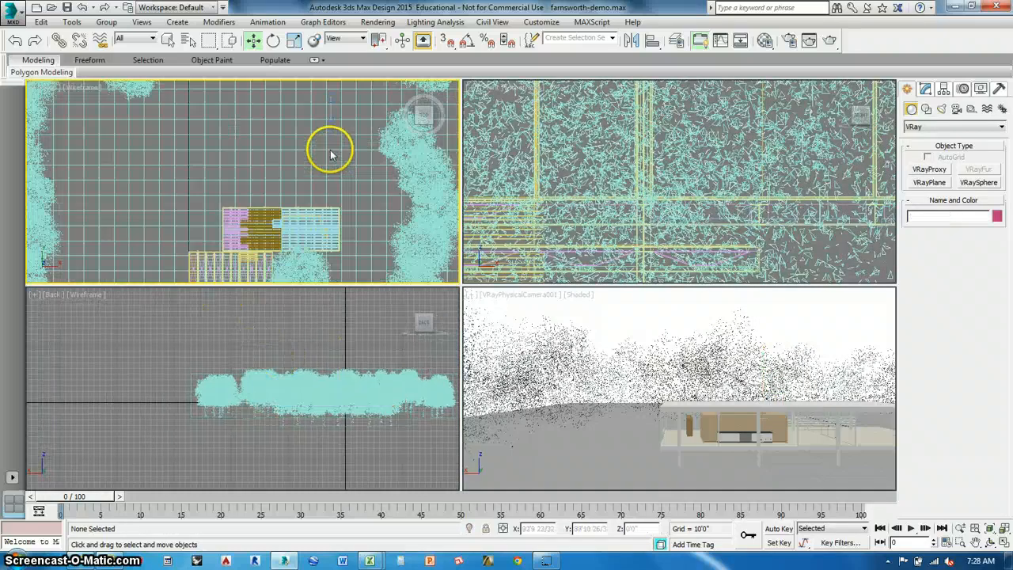
{"action": "scroll", "coordinate": [316, 185], "scroll_direction": "down", "scroll_amount": 2}
{"action": "scroll", "coordinate": [321, 177], "scroll_direction": "up", "scroll_amount": 2}
{"action": "scroll", "coordinate": [317, 199], "scroll_direction": "up", "scroll_amount": 2}
{"action": "left_click", "coordinate": [308, 218]}
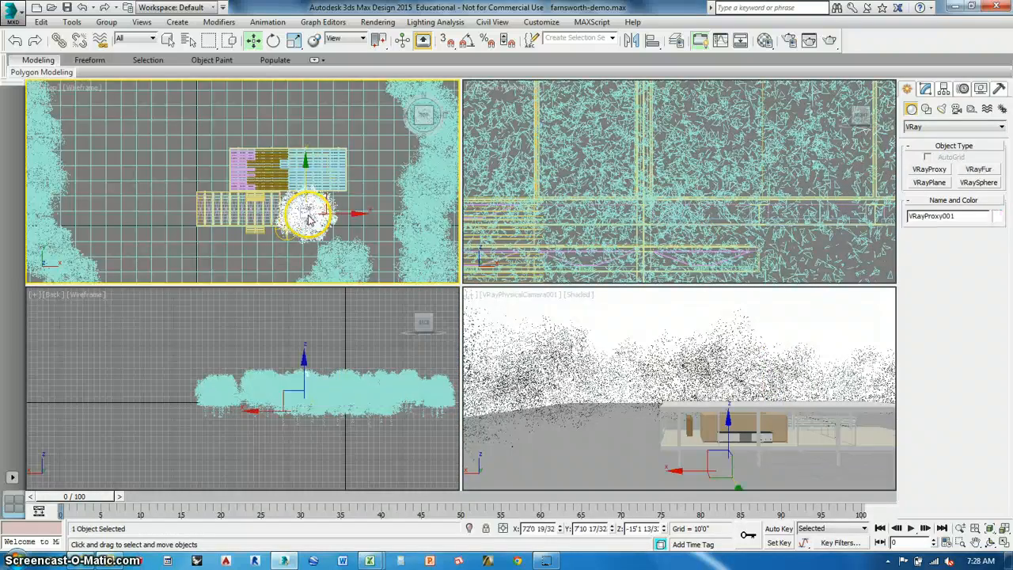
{"action": "scroll", "coordinate": [310, 215], "scroll_direction": "down", "scroll_amount": 2}
{"action": "left_click", "coordinate": [214, 132]}
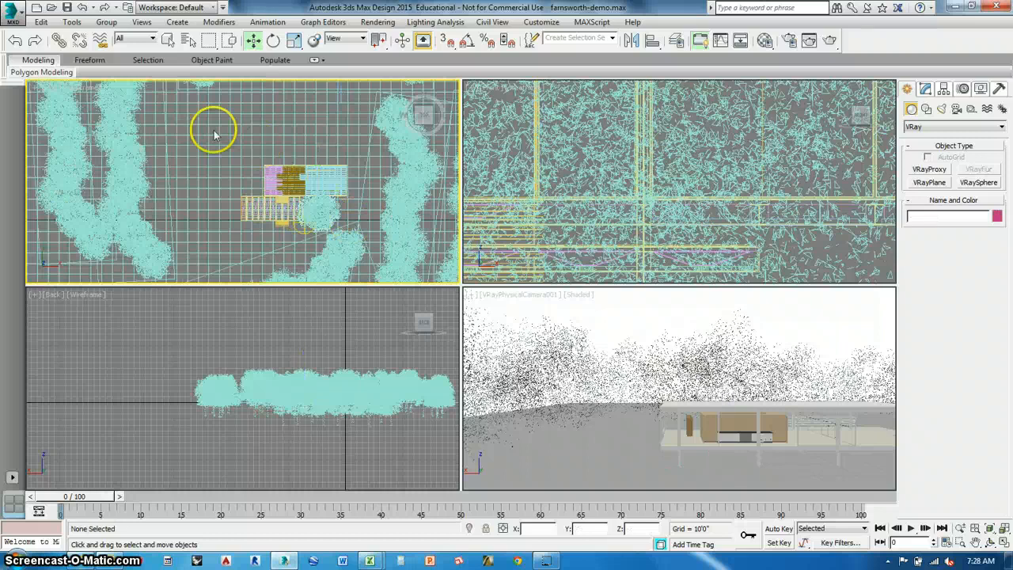
{"action": "middle_click_drag", "start_coordinate": [215, 129], "coordinate": [256, 226]}
{"action": "left_click", "coordinate": [307, 152]}
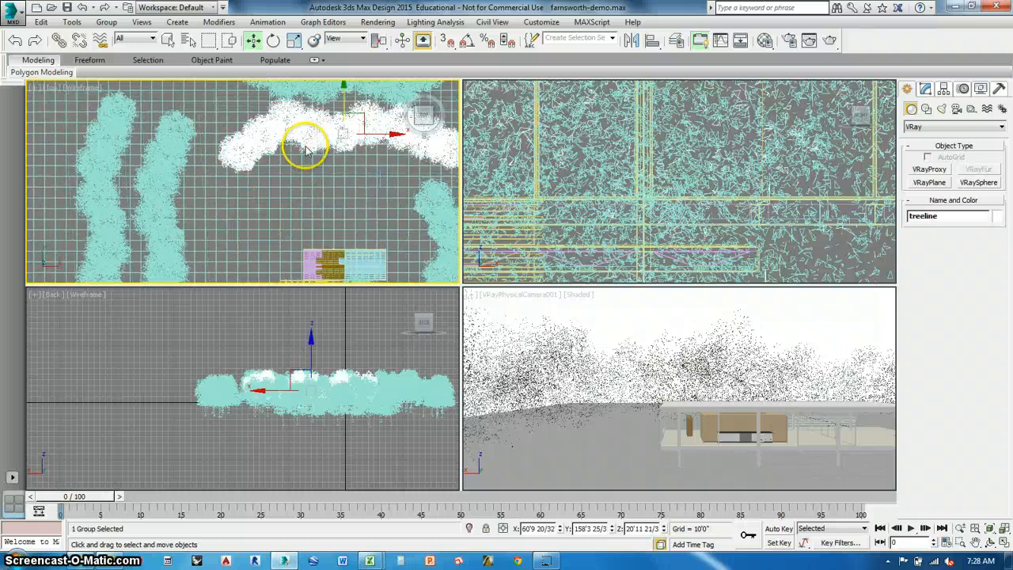
{"action": "left_click", "coordinate": [303, 167]}
{"action": "middle_click_drag", "start_coordinate": [340, 275], "coordinate": [313, 151]}
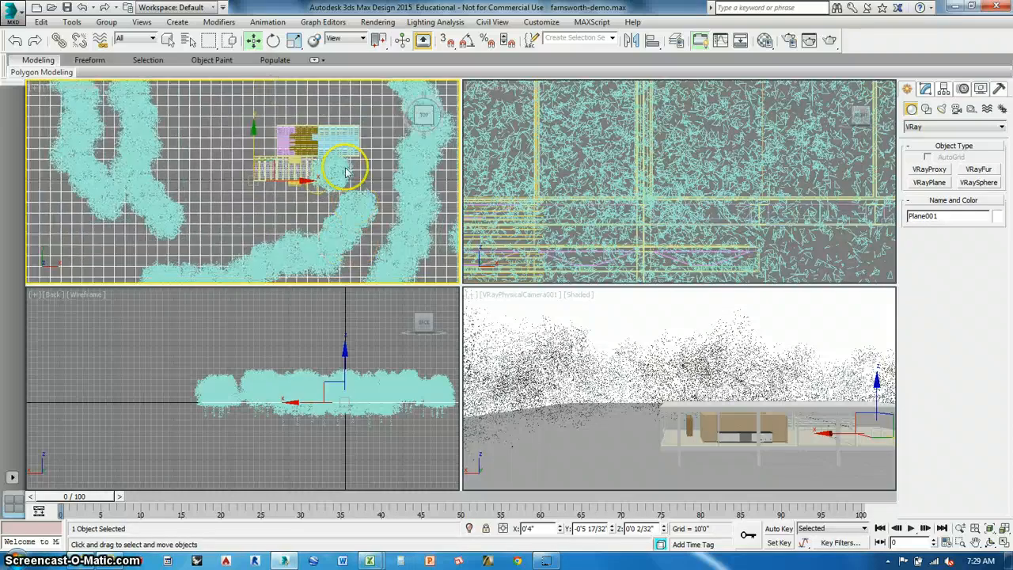
{"action": "left_click", "coordinate": [345, 172]}
{"action": "middle_click_drag", "start_coordinate": [248, 210], "coordinate": [235, 231]}
{"action": "middle_click_drag", "start_coordinate": [226, 176], "coordinate": [176, 257]}
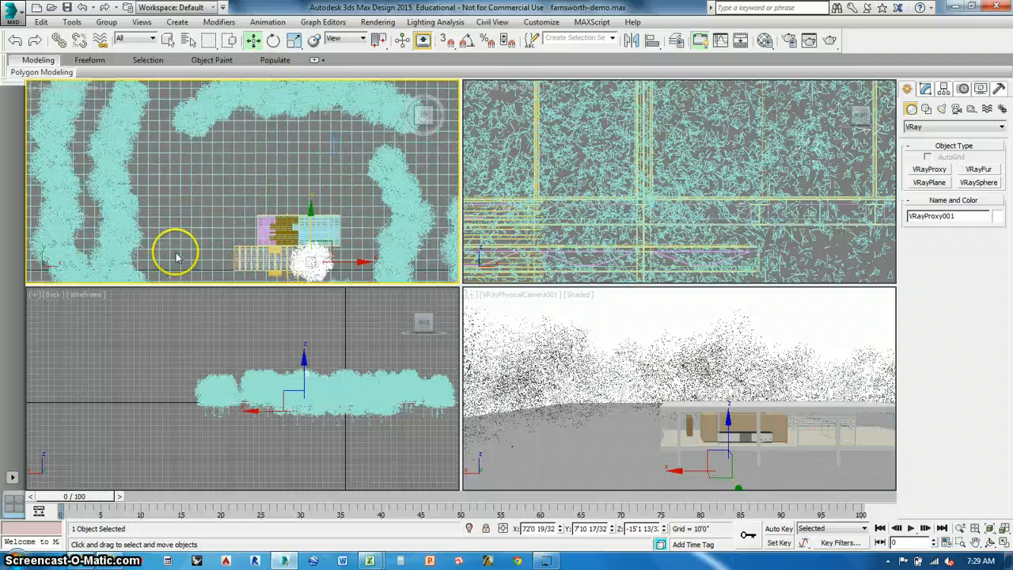
{"action": "scroll", "coordinate": [220, 200], "scroll_direction": "down", "scroll_amount": 2}
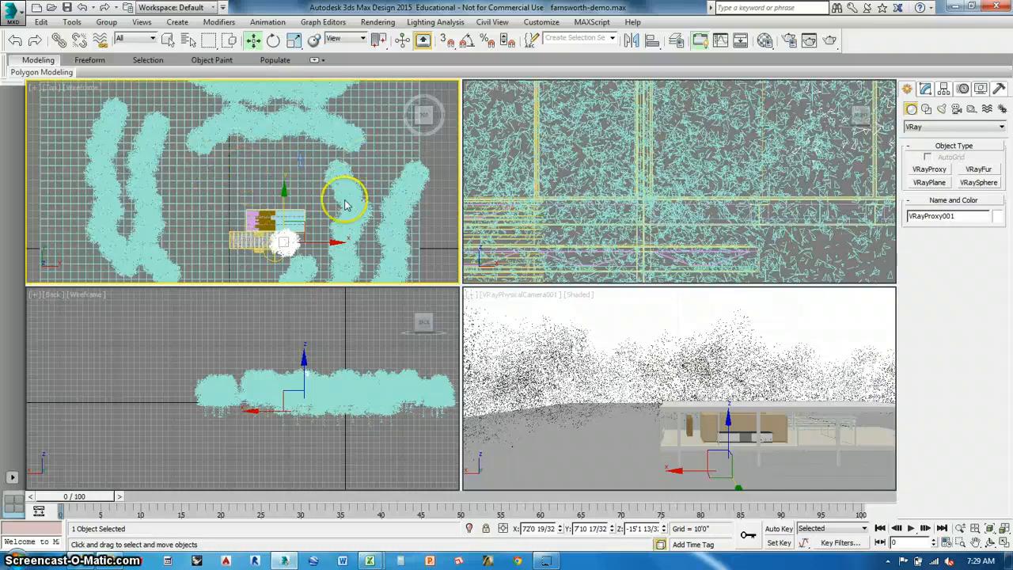
{"action": "left_click", "coordinate": [263, 197]}
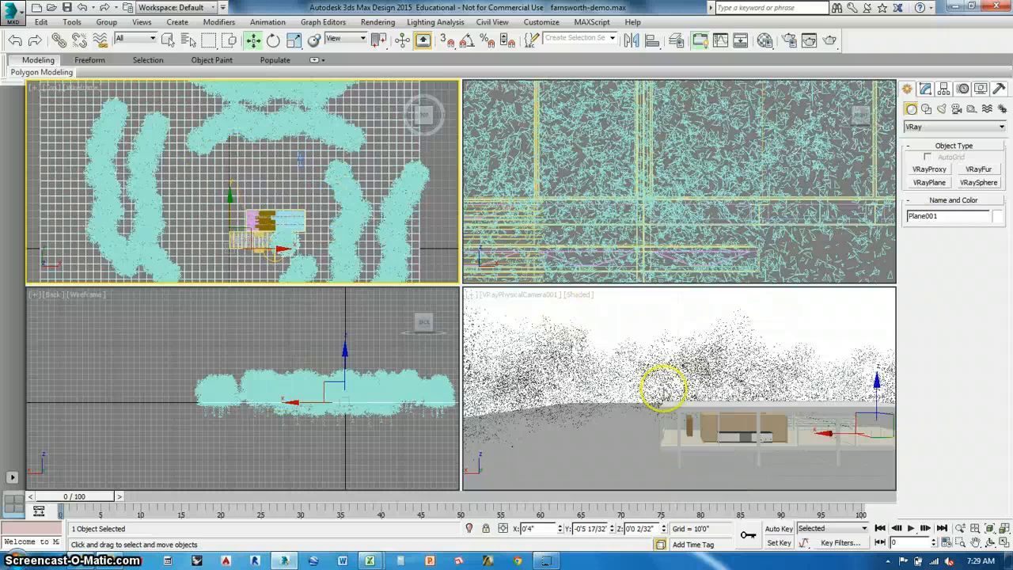
Reframe the physical camera view on the house and start a V-Ray test render of it.
{"action": "middle_click_drag", "start_coordinate": [661, 392], "coordinate": [830, 423]}
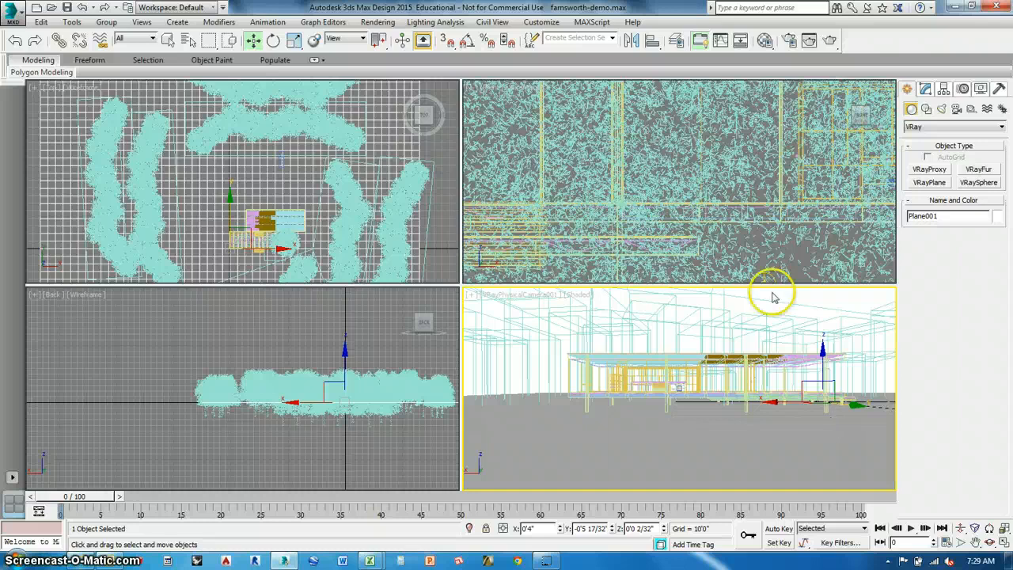
{"action": "scroll", "coordinate": [766, 190], "scroll_direction": "up", "scroll_amount": 2}
{"action": "left_click", "coordinate": [828, 41]}
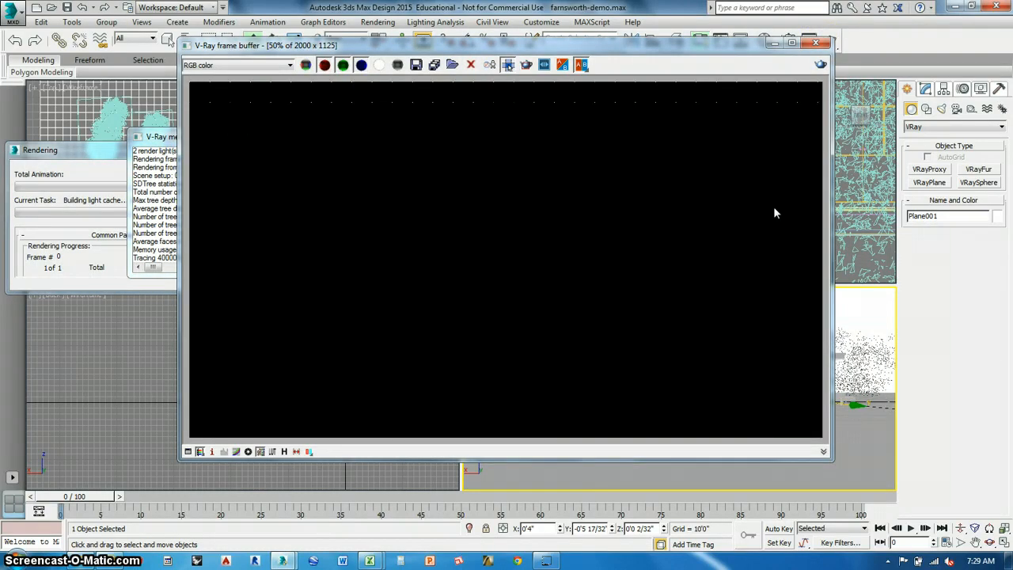
{"action": "left_click", "coordinate": [164, 137]}
{"action": "left_click", "coordinate": [100, 155]}
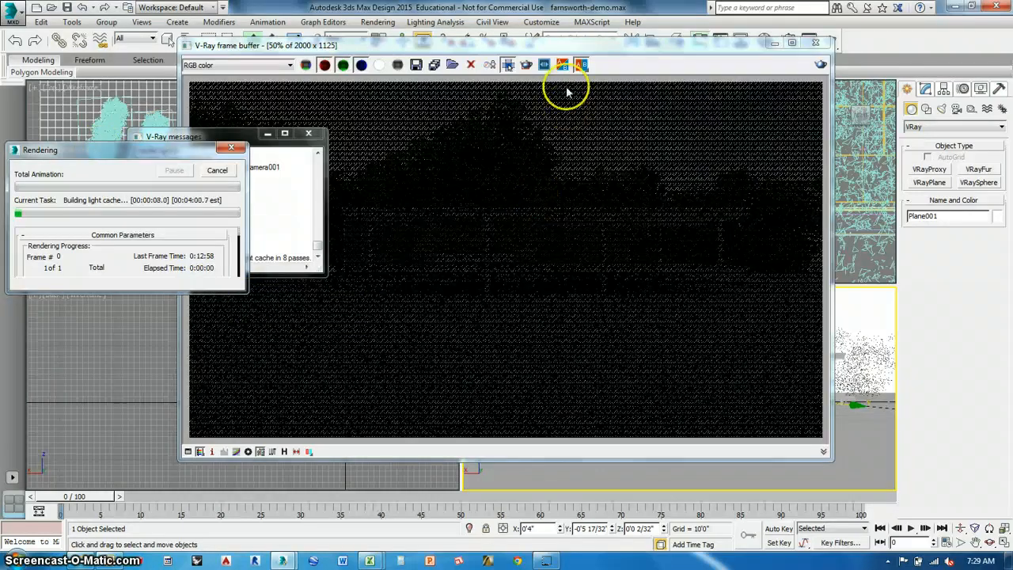
{"action": "left_click_drag", "start_coordinate": [584, 45], "coordinate": [712, 28]}
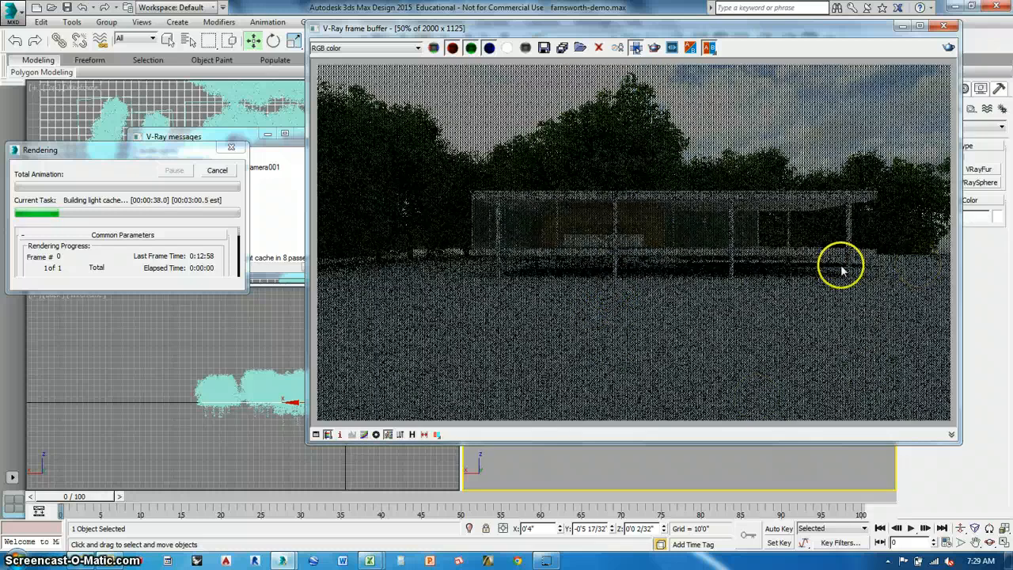
Cancel the running test render and close the V-Ray messages and frame buffer windows.
{"action": "left_click", "coordinate": [205, 173]}
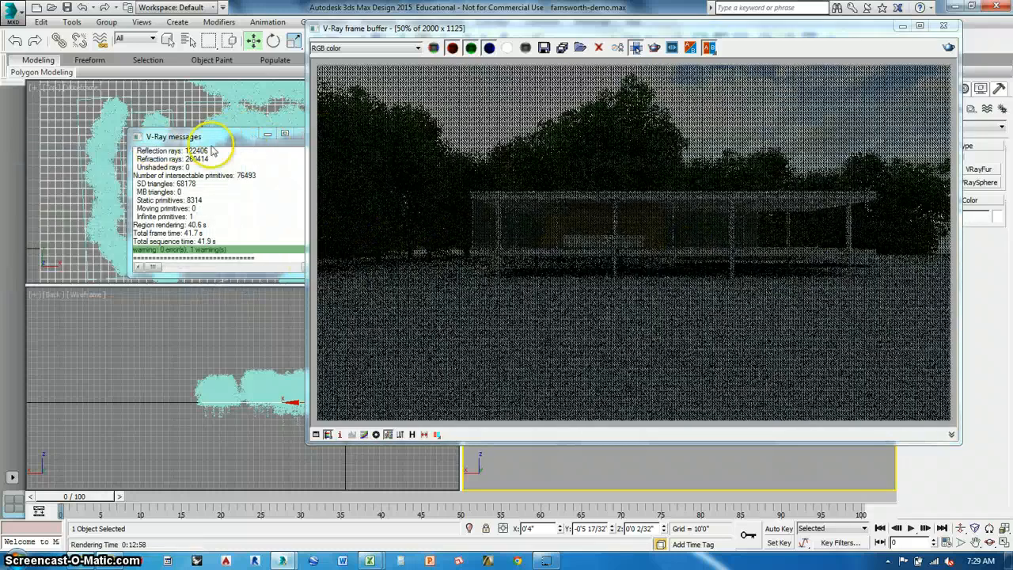
{"action": "left_click_drag", "start_coordinate": [293, 142], "coordinate": [228, 150]}
{"action": "left_click", "coordinate": [242, 143]}
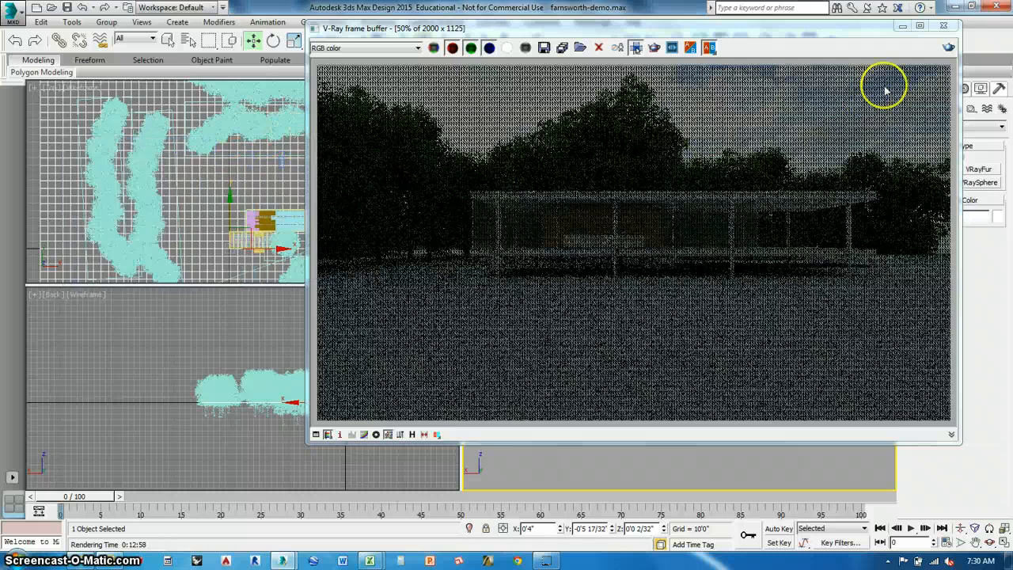
{"action": "left_click", "coordinate": [943, 26]}
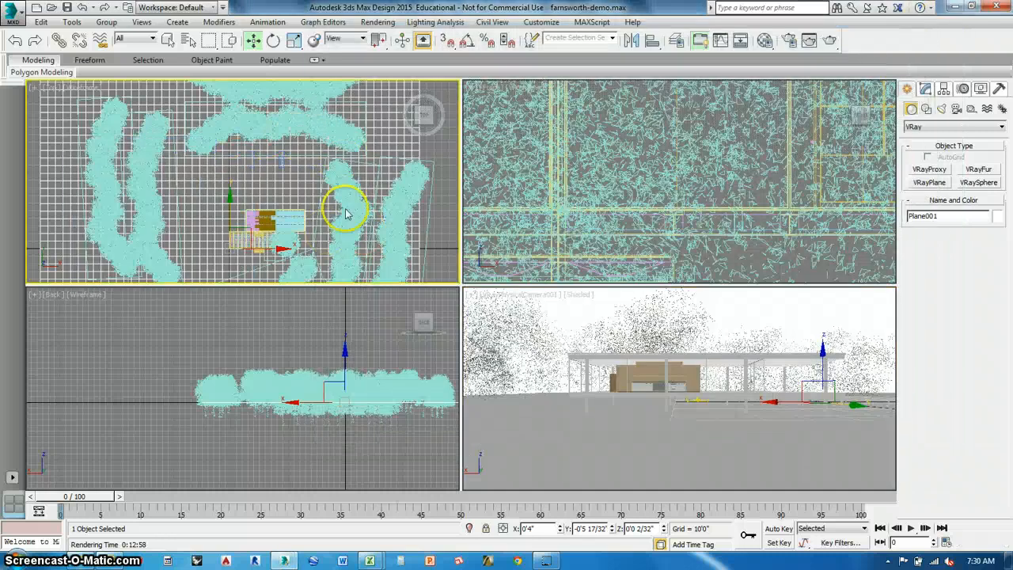
Move the outer southern treeline007 to about X -79'3", Y -123'1" and raise it to about Z 1'2".
{"action": "scroll", "coordinate": [382, 171], "scroll_direction": "up", "scroll_amount": 3}
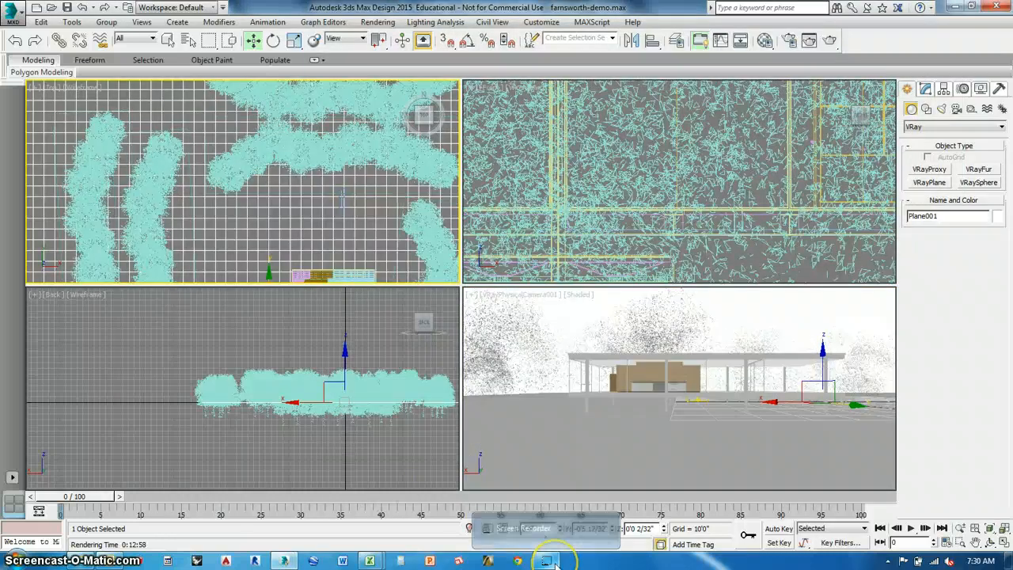
{"action": "left_click", "coordinate": [543, 543]}
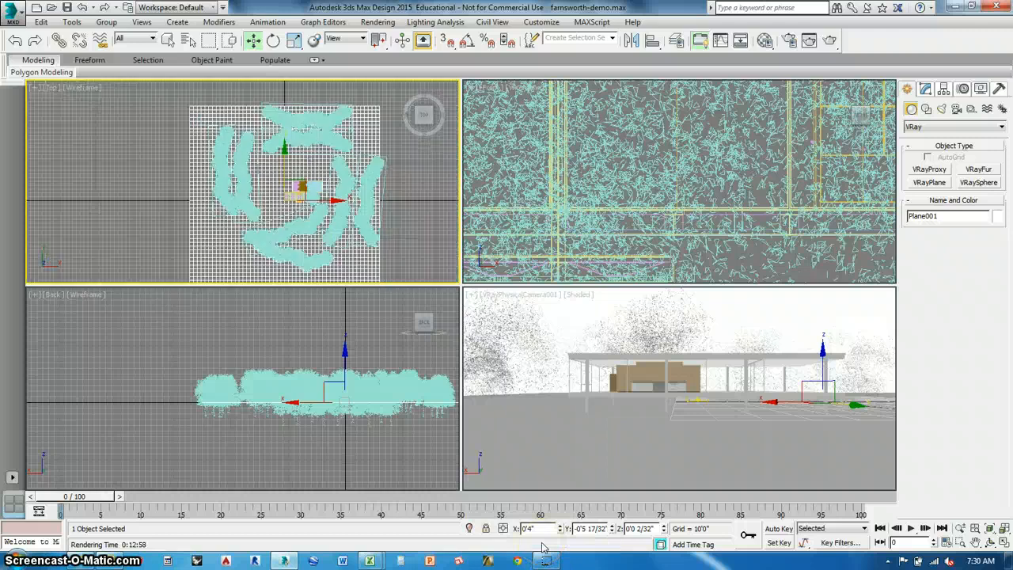
{"action": "scroll", "coordinate": [250, 256], "scroll_direction": "up", "scroll_amount": 3}
{"action": "left_click", "coordinate": [295, 259]}
{"action": "scroll", "coordinate": [285, 218], "scroll_direction": "down", "scroll_amount": 3}
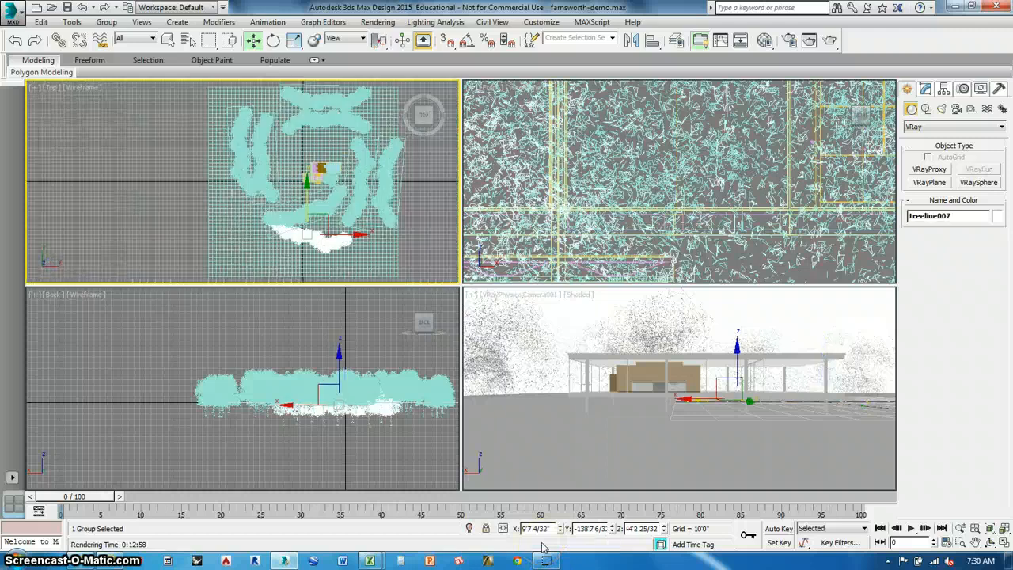
{"action": "left_click_drag", "start_coordinate": [327, 237], "coordinate": [291, 232]}
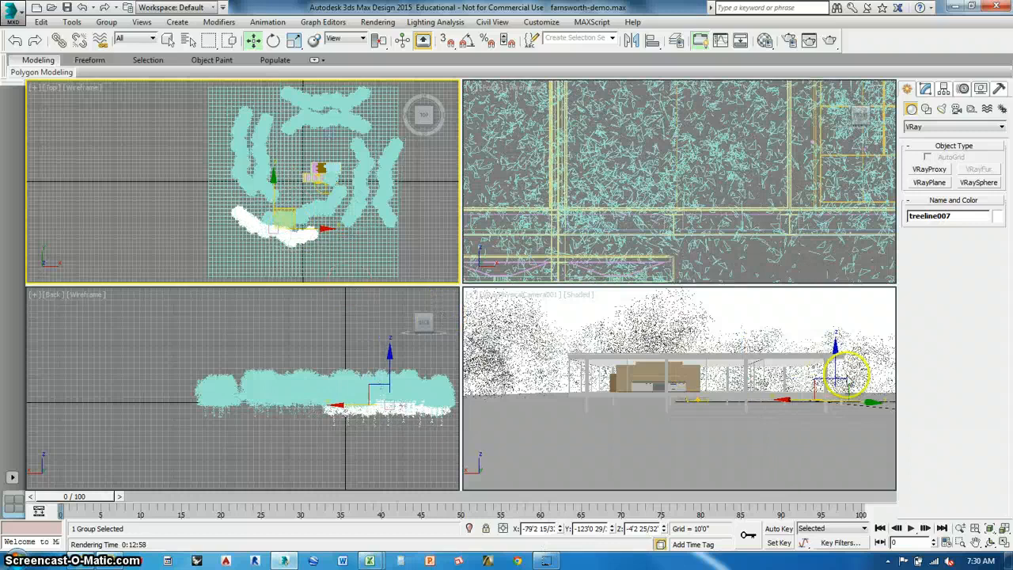
{"action": "left_click_drag", "start_coordinate": [836, 372], "coordinate": [836, 366]}
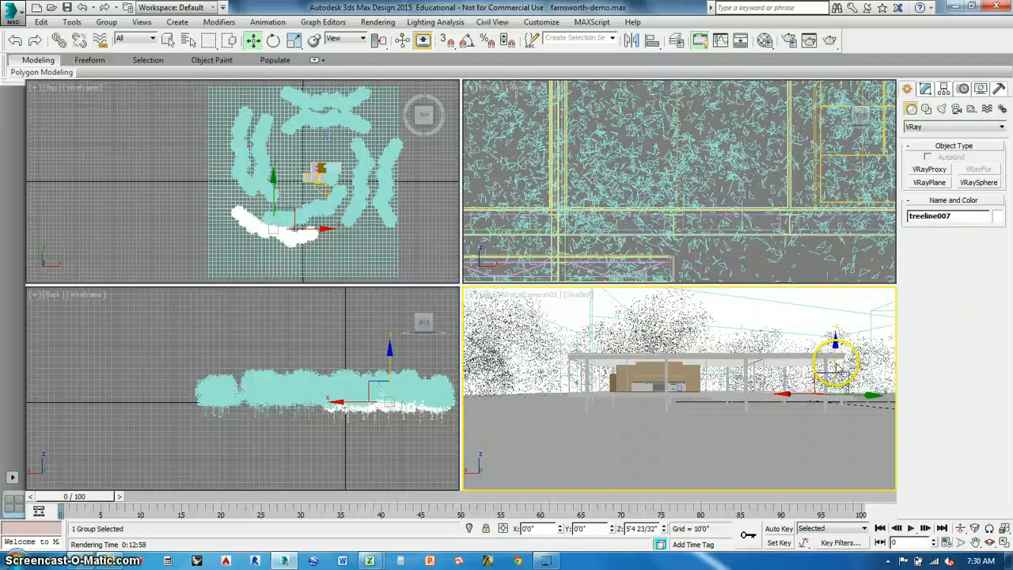
{"action": "left_click", "coordinate": [291, 245]}
{"action": "left_click", "coordinate": [186, 207]}
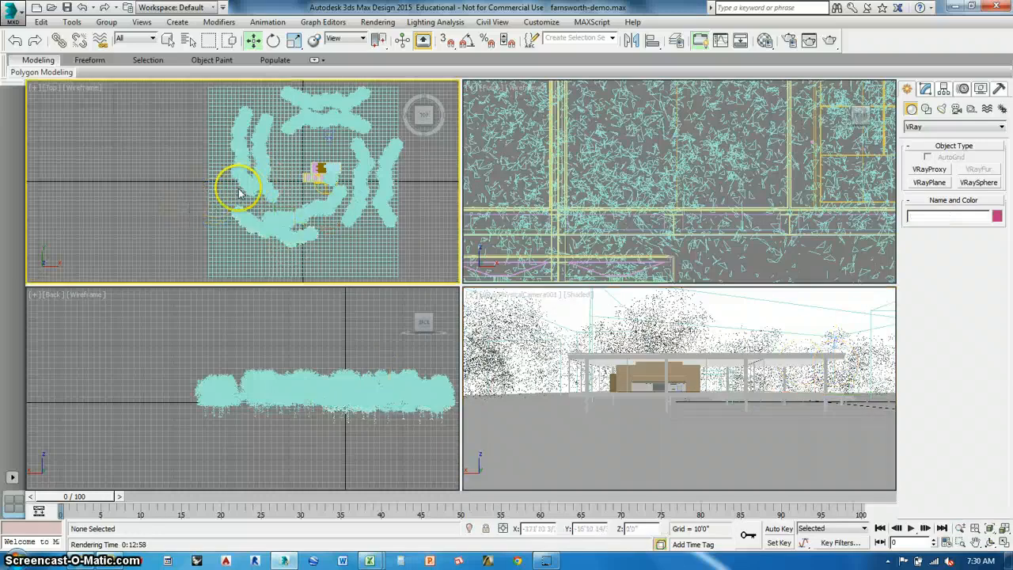
Clone treeline007 as treeline008 and place it to the southeast at about X 129'7", Y -157'7".
{"action": "middle_click_drag", "start_coordinate": [239, 192], "coordinate": [244, 204]}
{"action": "left_click", "coordinate": [291, 251]}
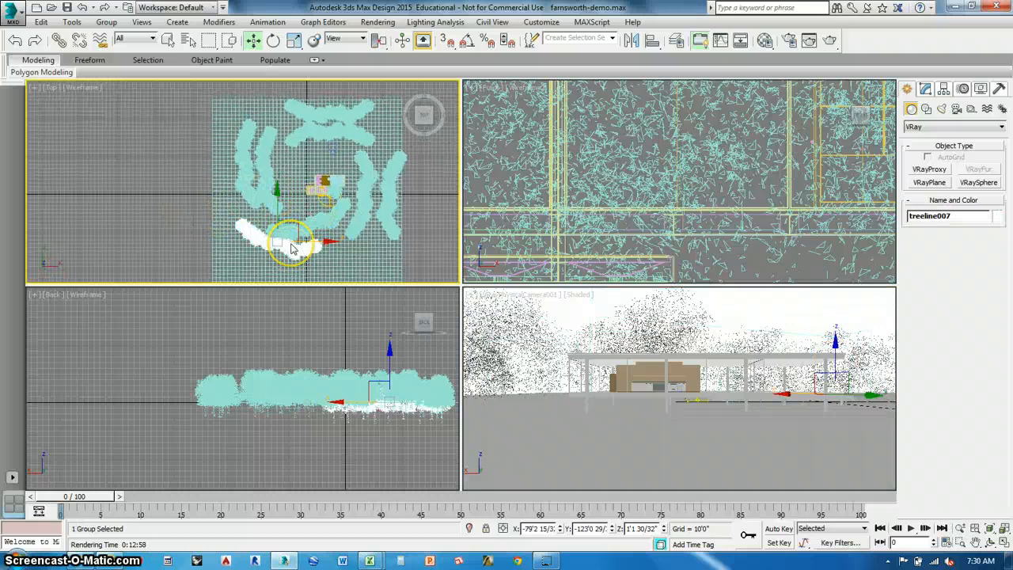
{"action": "mouse_move", "coordinate": [291, 247]}
{"action": "left_mouse_down", "text": "shift"}
{"action": "mouse_move", "coordinate": [294, 231]}
{"action": "mouse_move", "coordinate": [324, 252]}
{"action": "mouse_move", "coordinate": [278, 238]}
{"action": "mouse_move", "coordinate": [352, 252]}
{"action": "mouse_move", "coordinate": [381, 246]}
{"action": "left_mouse_up", "text": "shift"}
{"action": "left_click", "coordinate": [479, 326]}
{"action": "left_click", "coordinate": [294, 230]}
{"action": "middle_click_drag", "start_coordinate": [340, 185], "coordinate": [344, 200]}
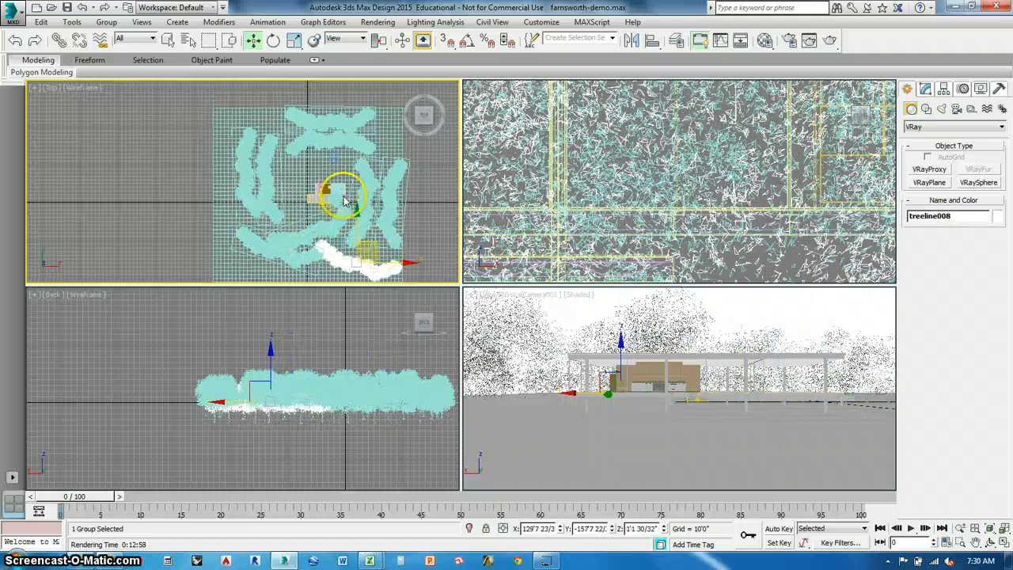
Add treeline clones at the northeast and northwest corners, placing the northwestern treeline010 at about X -145'4", Y 227'1".
{"action": "mouse_move", "coordinate": [362, 228]}
{"action": "left_mouse_down", "text": "shift"}
{"action": "mouse_move", "coordinate": [409, 242]}
{"action": "mouse_move", "coordinate": [400, 186]}
{"action": "mouse_move", "coordinate": [414, 99]}
{"action": "mouse_move", "coordinate": [405, 116]}
{"action": "mouse_move", "coordinate": [264, 90]}
{"action": "mouse_move", "coordinate": [269, 100]}
{"action": "left_mouse_up", "text": "shift"}
{"action": "left_click", "coordinate": [400, 323]}
{"action": "left_click", "coordinate": [467, 344]}
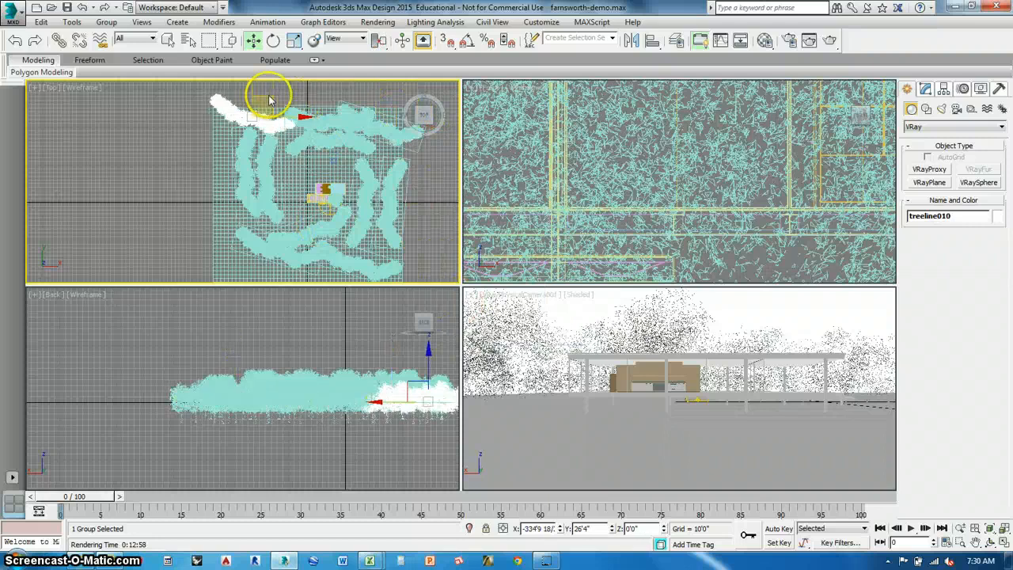
{"action": "left_click", "coordinate": [140, 153]}
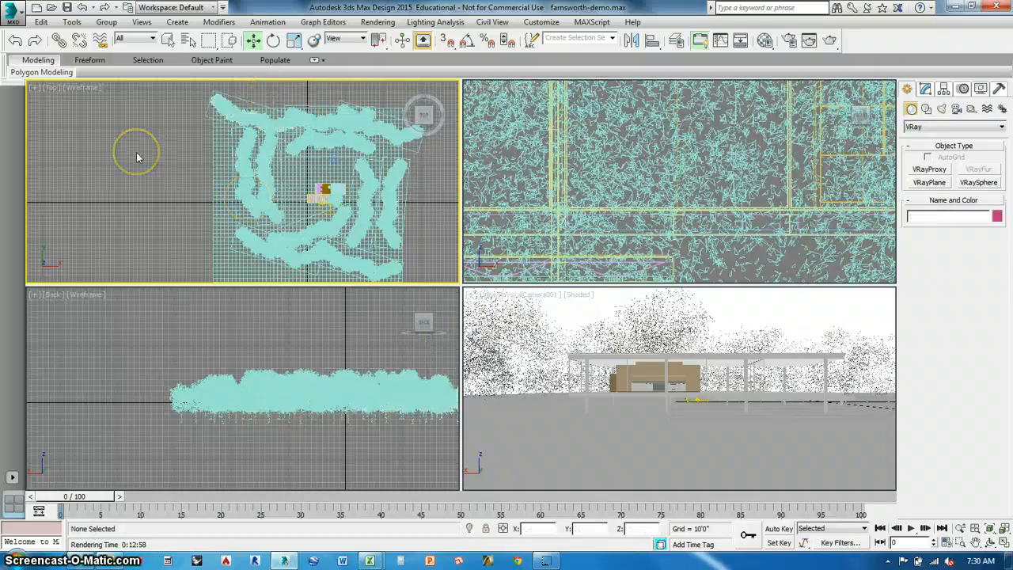
Clone the northwestern treeline010 group as treeline011.
{"action": "scroll", "coordinate": [150, 155], "scroll_direction": "down", "scroll_amount": 2}
{"action": "middle_click_drag", "start_coordinate": [155, 156], "coordinate": [174, 156]}
{"action": "scroll", "coordinate": [246, 178], "scroll_direction": "up", "scroll_amount": 3}
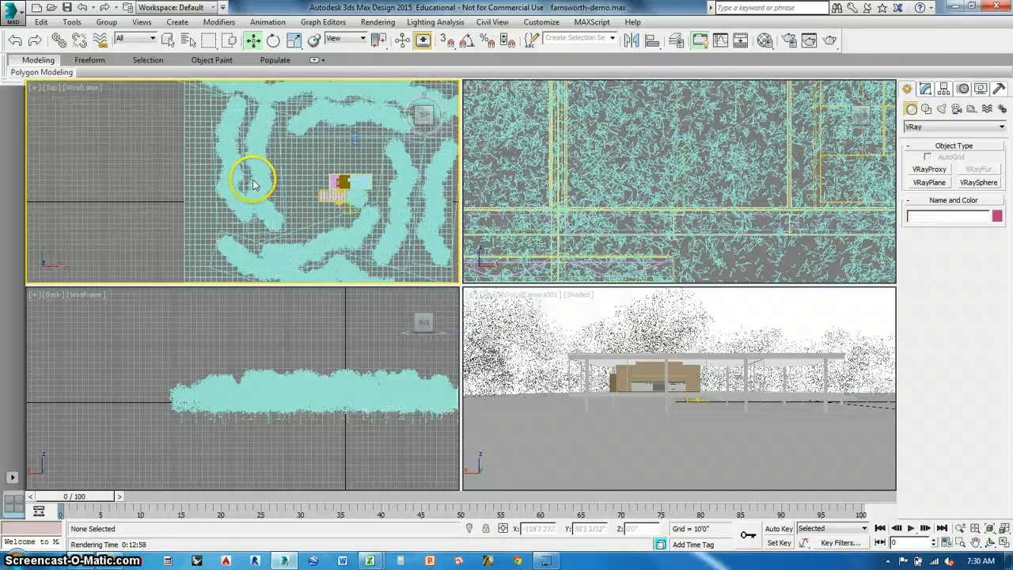
{"action": "scroll", "coordinate": [255, 182], "scroll_direction": "down", "scroll_amount": 3}
{"action": "left_click", "coordinate": [230, 129]}
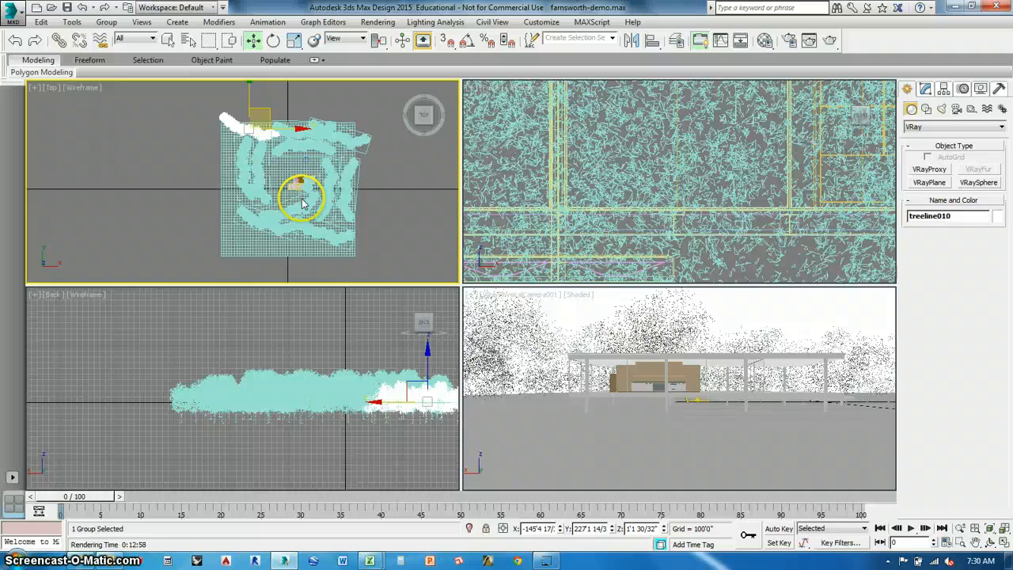
{"action": "left_click_drag", "start_coordinate": [301, 204], "coordinate": [303, 204], "text": "shift"}
{"action": "left_click", "coordinate": [467, 322]}
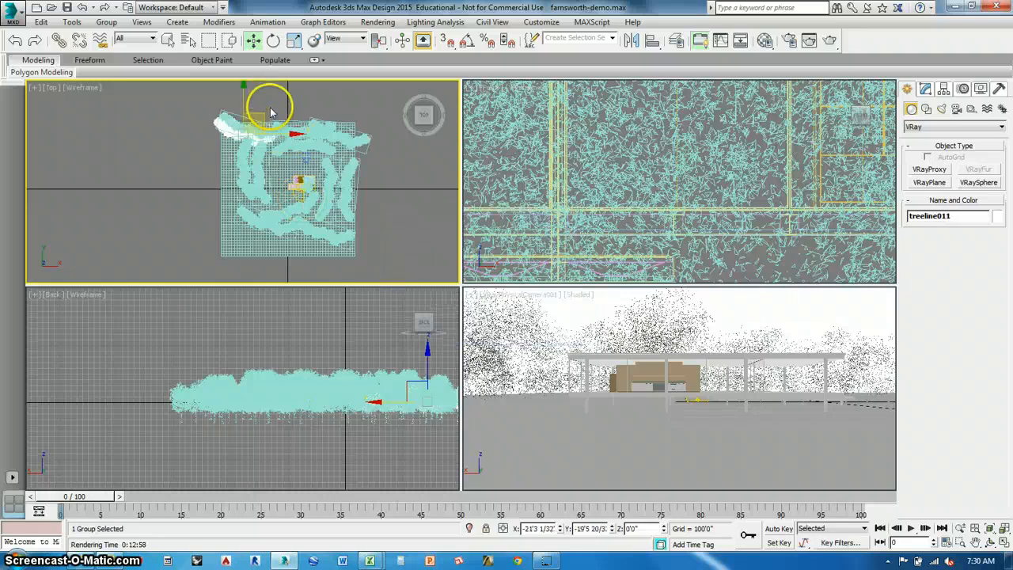
Rotate treeline011 to about 84° around Z and place it along the western edge at about X -235'6", Y -16'3".
{"action": "mouse_move", "coordinate": [270, 113]}
{"action": "left_mouse_down"}
{"action": "mouse_move", "coordinate": [226, 185]}
{"action": "mouse_move", "coordinate": [273, 194]}
{"action": "mouse_move", "coordinate": [308, 237]}
{"action": "left_mouse_up"}
{"action": "left_click", "coordinate": [273, 41]}
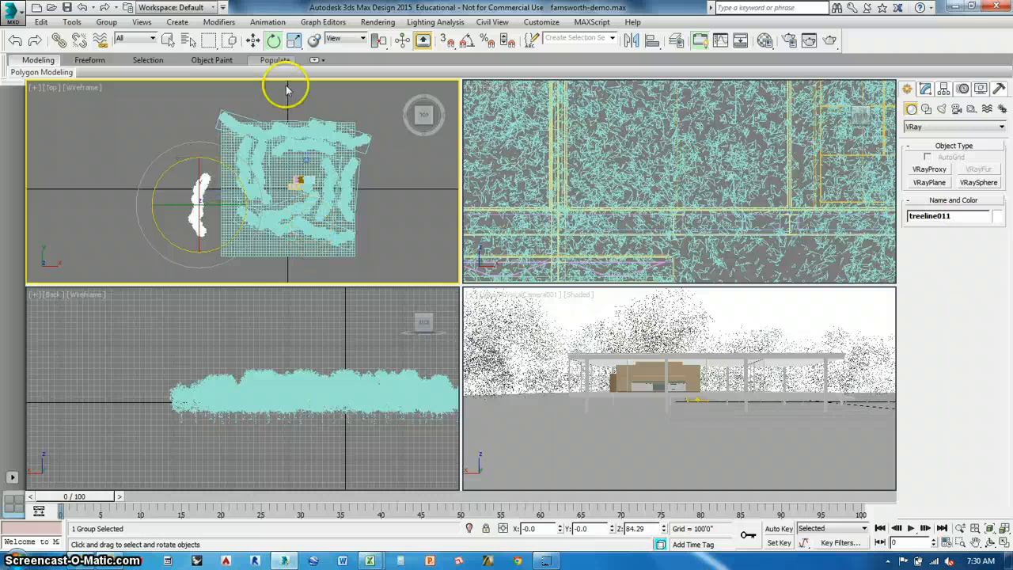
{"action": "left_click", "coordinate": [254, 40]}
{"action": "left_click_drag", "start_coordinate": [213, 177], "coordinate": [243, 180]}
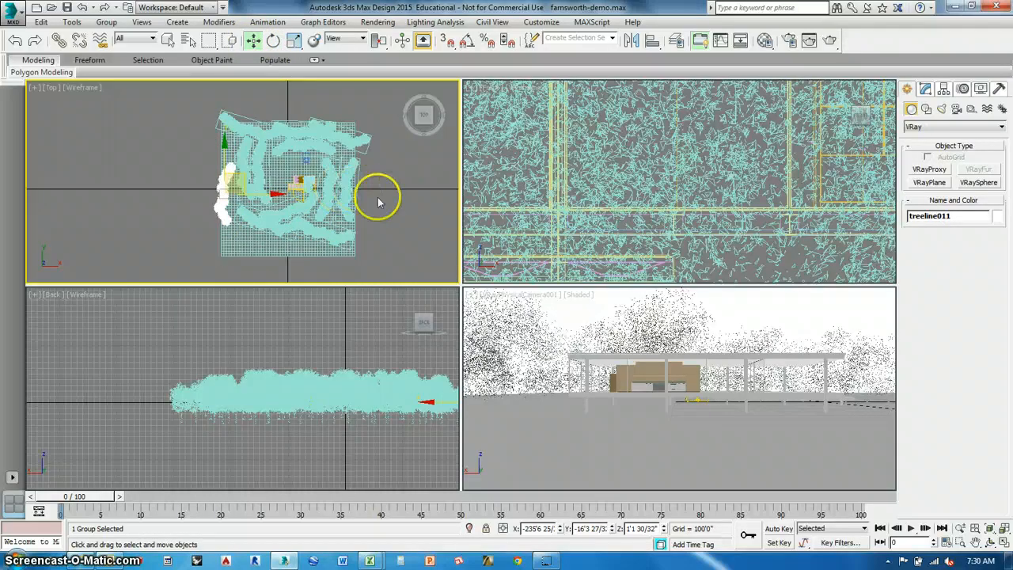
{"action": "left_click", "coordinate": [408, 160]}
Run a test render of the camera view, then cancel it and close the V-Ray frame buffer and messages windows.
{"action": "left_click", "coordinate": [829, 39]}
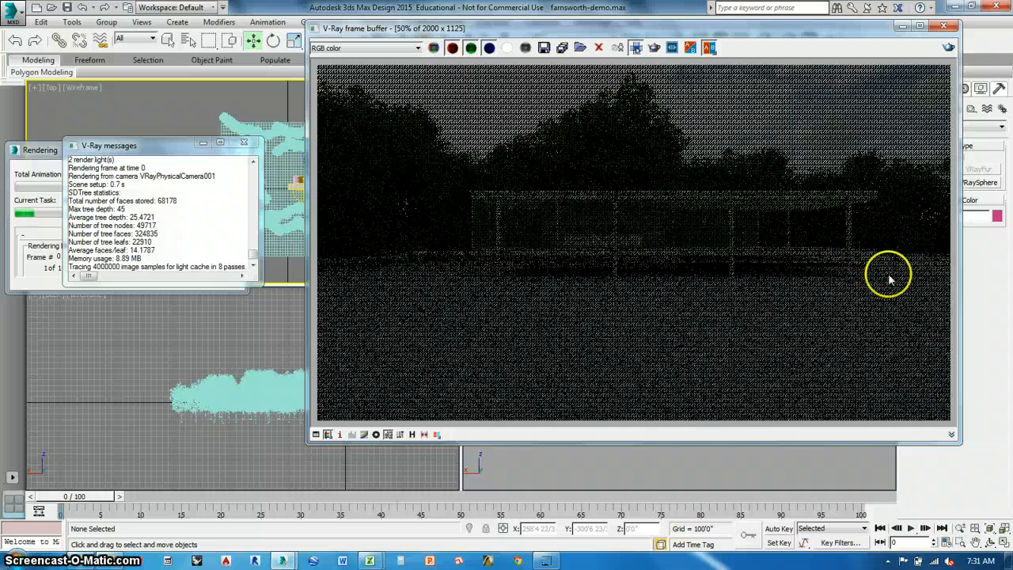
{"action": "left_click", "coordinate": [943, 26]}
{"action": "left_click", "coordinate": [243, 143]}
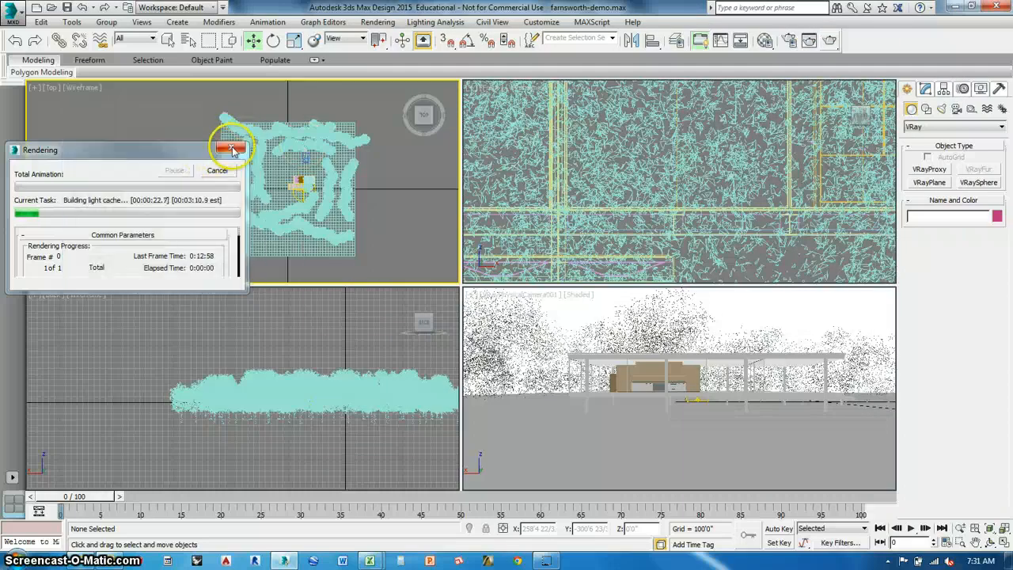
{"action": "left_click", "coordinate": [233, 149]}
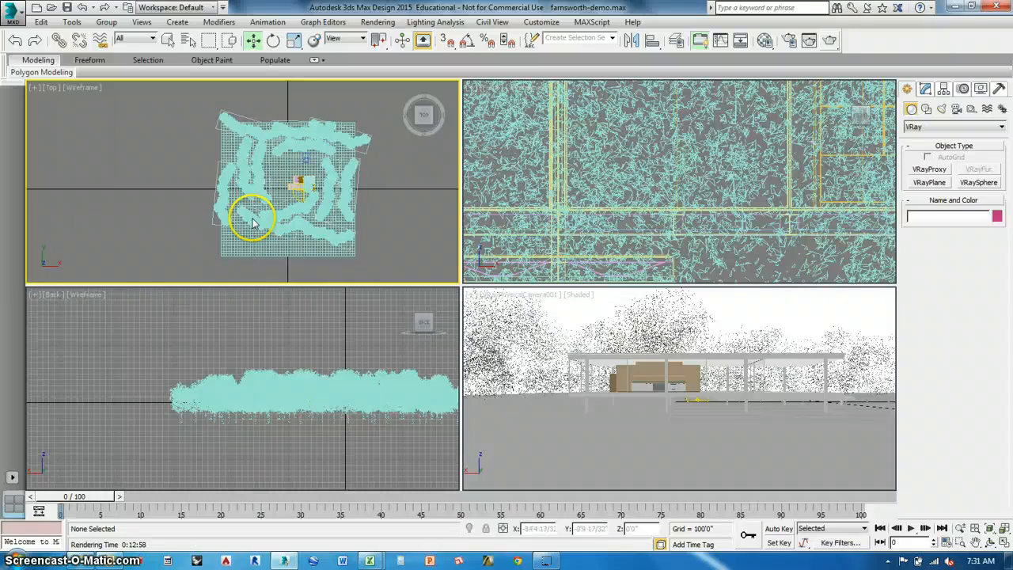
Examine the southern and western treelines in plan and elevation by selecting individual groups, including treeline003, treeline001 and treeline007.
{"action": "scroll", "coordinate": [253, 212], "scroll_direction": "up", "scroll_amount": 5}
{"action": "left_click", "coordinate": [290, 229]}
{"action": "scroll", "coordinate": [320, 380], "scroll_direction": "up", "scroll_amount": 7}
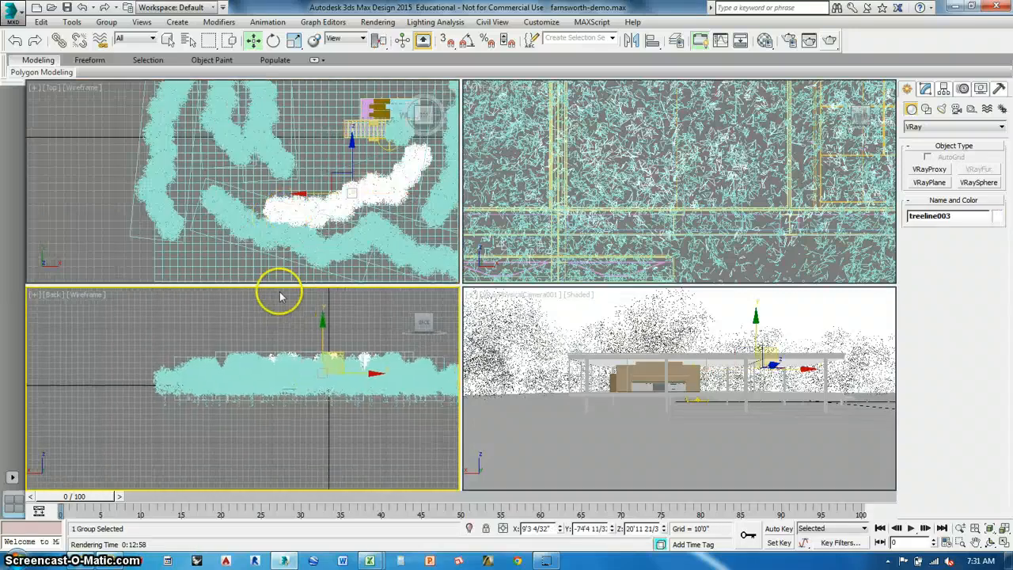
{"action": "scroll", "coordinate": [325, 386], "scroll_direction": "down", "scroll_amount": 5}
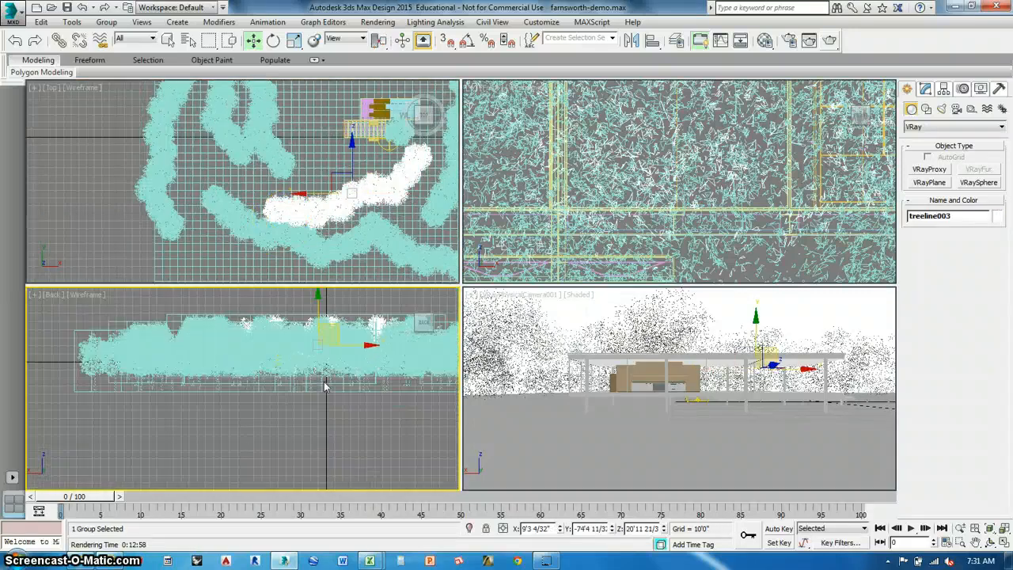
{"action": "left_click", "coordinate": [271, 158]}
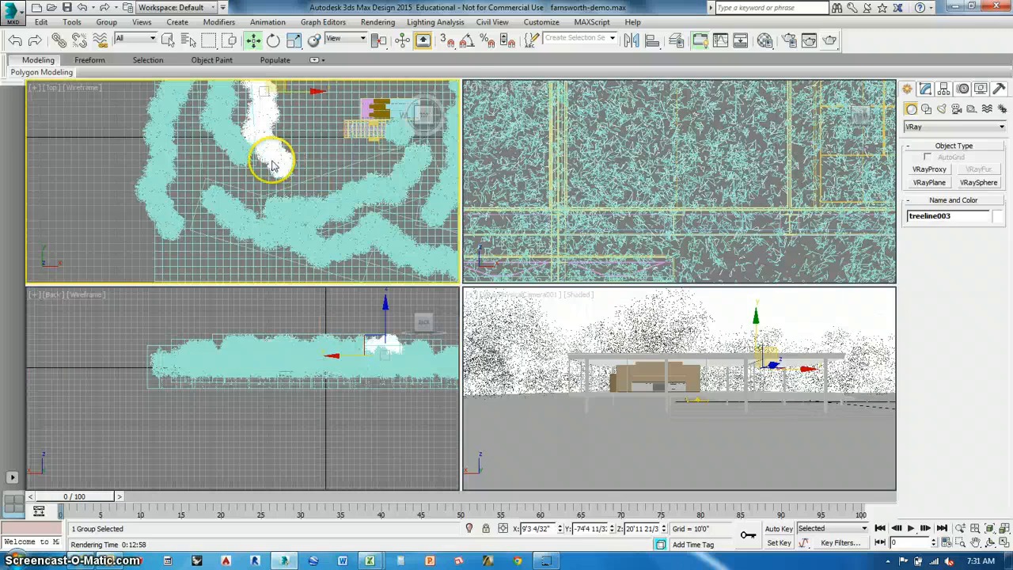
{"action": "left_click", "coordinate": [246, 235]}
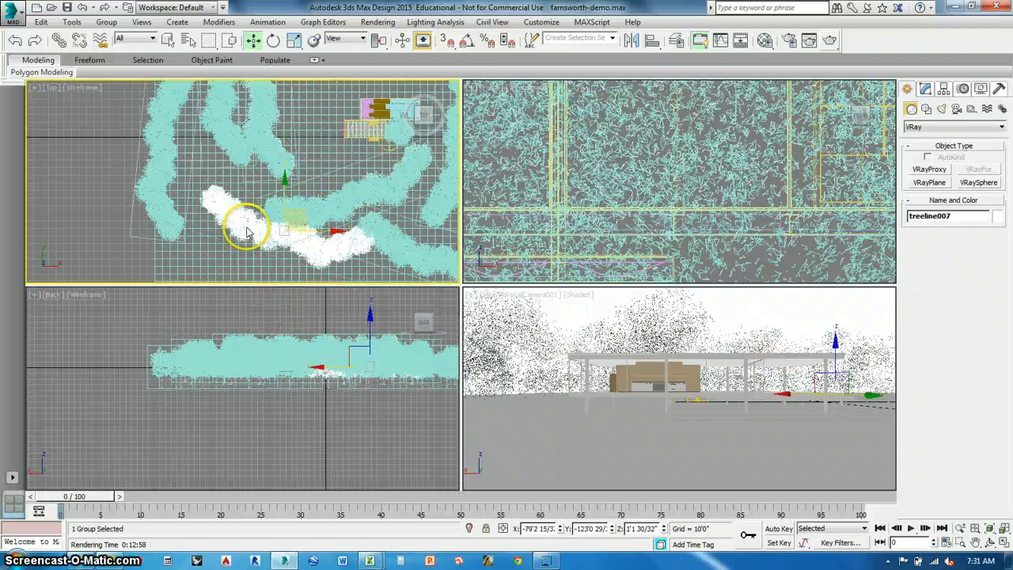
{"action": "left_click", "coordinate": [245, 158]}
{"action": "left_click", "coordinate": [247, 229]}
{"action": "scroll", "coordinate": [245, 198], "scroll_direction": "down", "scroll_amount": 5}
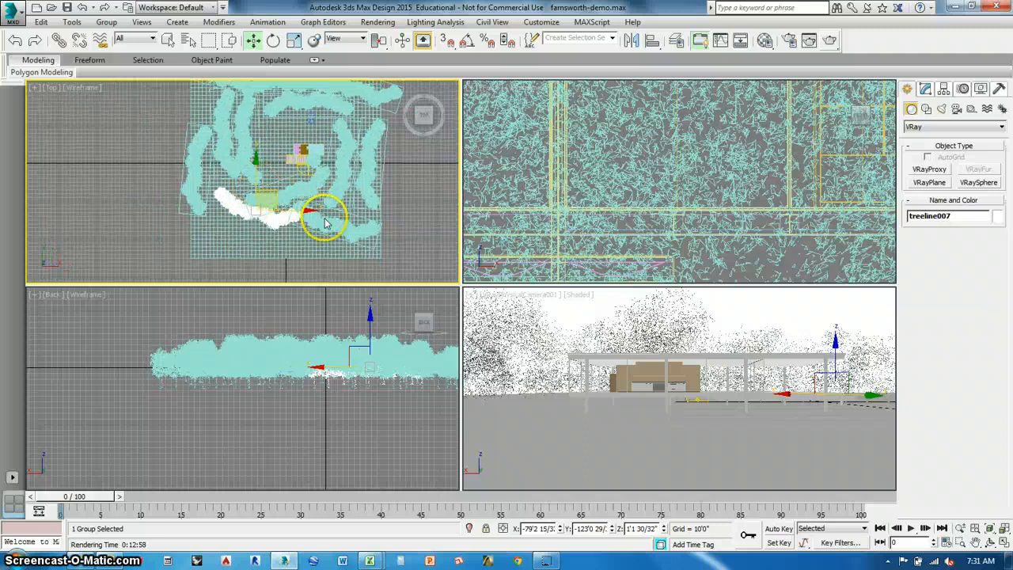
{"action": "left_click", "coordinate": [411, 257]}
{"action": "scroll", "coordinate": [411, 237], "scroll_direction": "up", "scroll_amount": 2}
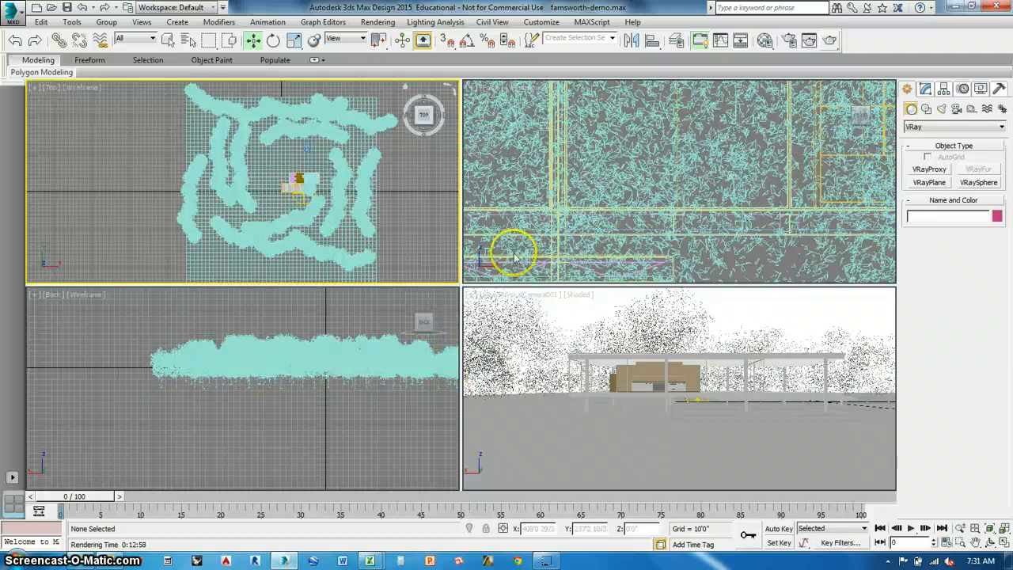
Choose the unused 23 - Default material slot and load the Environment material library into the Material/Map Browser.
{"action": "left_click", "coordinate": [764, 39]}
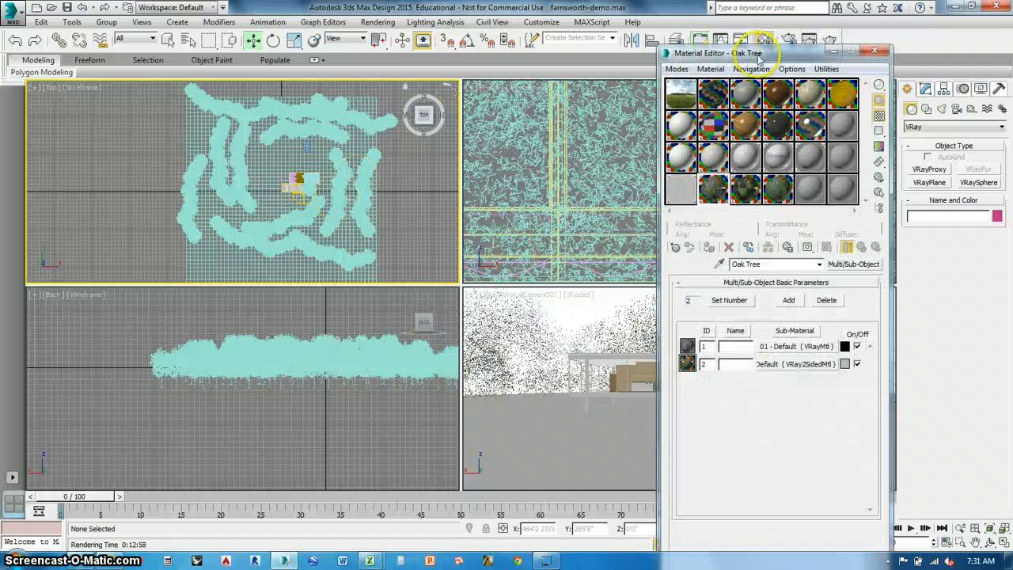
{"action": "left_click_drag", "start_coordinate": [748, 22], "coordinate": [164, 13]}
{"action": "left_click", "coordinate": [217, 143]}
{"action": "left_click", "coordinate": [89, 202]}
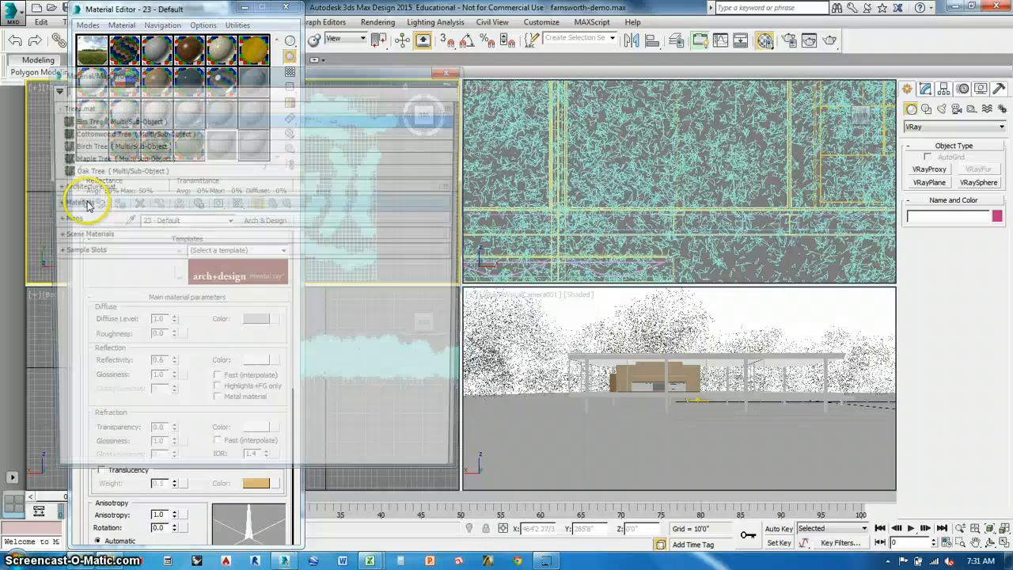
{"action": "left_click", "coordinate": [71, 105]}
{"action": "left_click", "coordinate": [53, 88]}
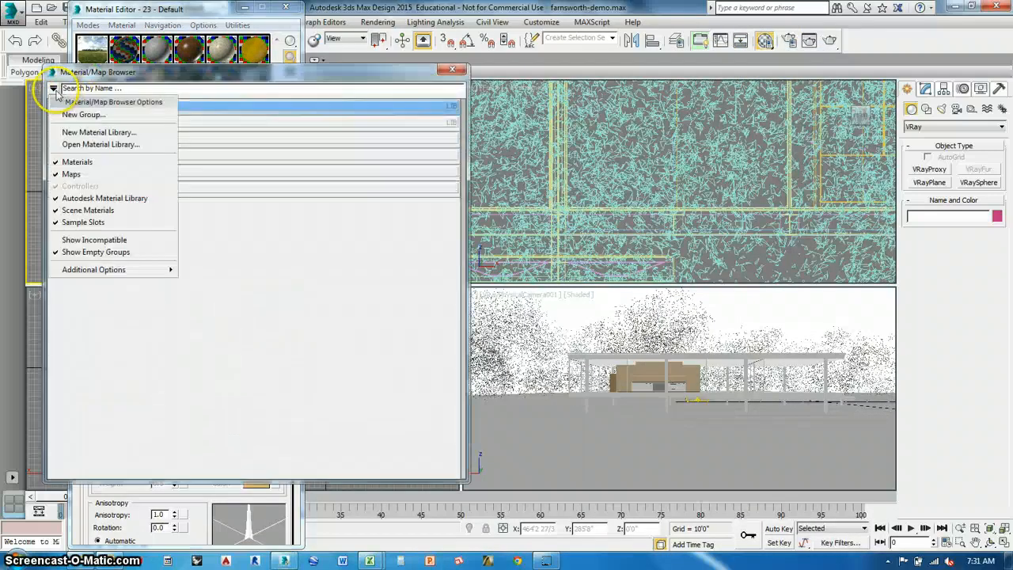
{"action": "left_click", "coordinate": [82, 147]}
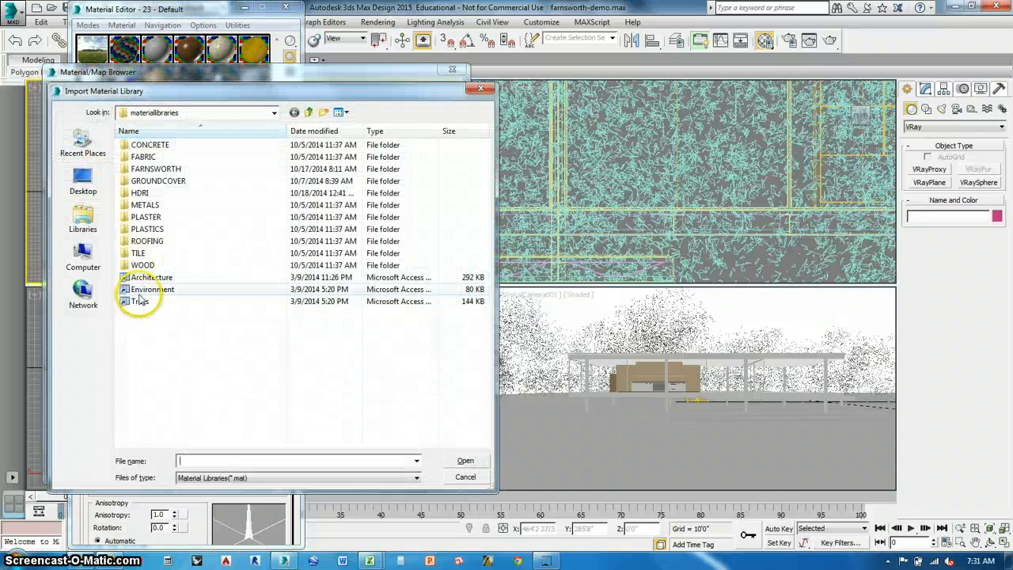
{"action": "left_click", "coordinate": [152, 289]}
{"action": "left_click", "coordinate": [464, 460]}
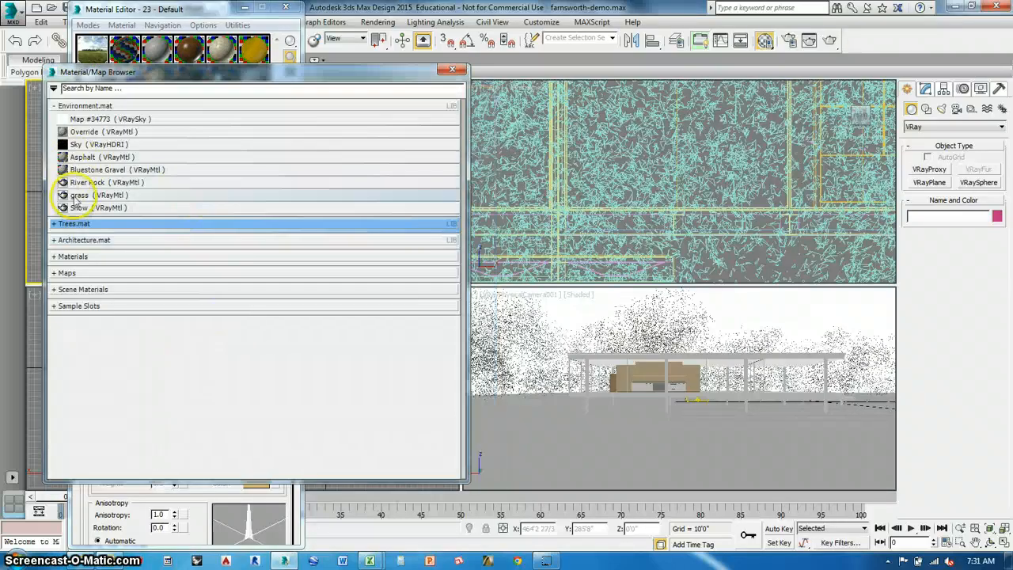
Assign the grass VRayMtl to the ground plane and relink its diffuse bitmap to grassHR.jpg in the GROUNDCOVER folder.
{"action": "double_click", "coordinate": [99, 198]}
{"action": "left_click_drag", "start_coordinate": [528, 424], "coordinate": [582, 453]}
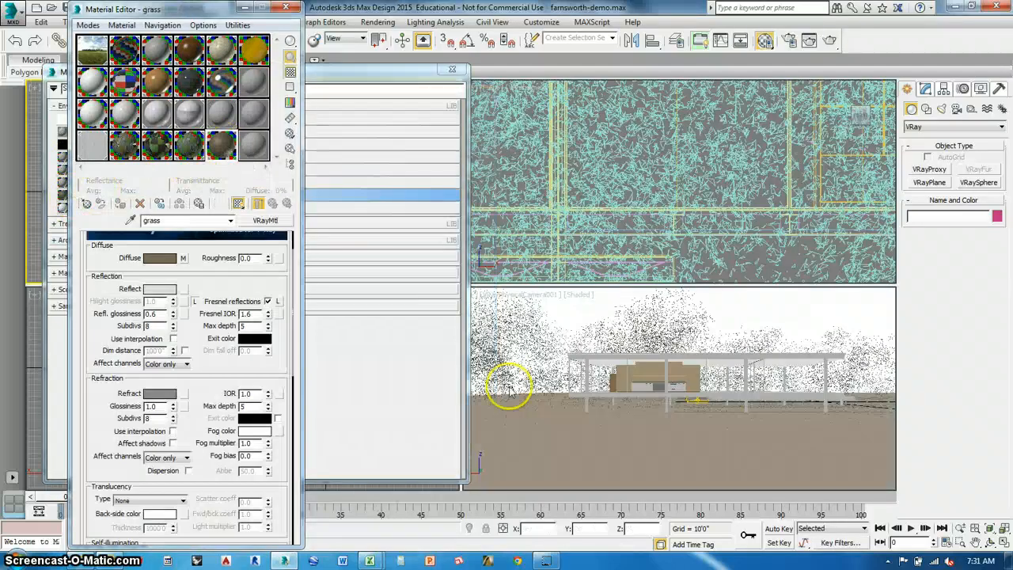
{"action": "left_click", "coordinate": [183, 258]}
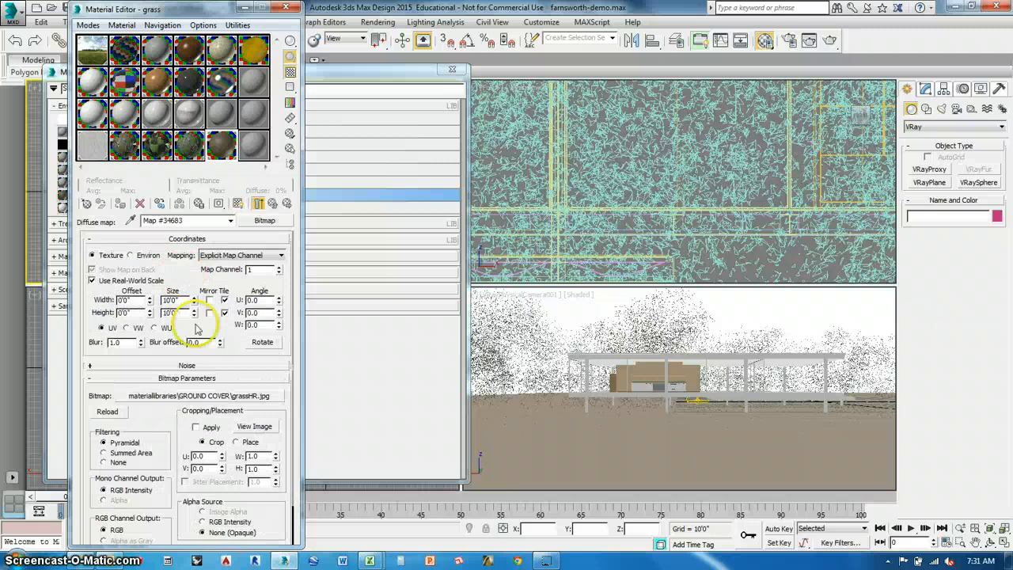
{"action": "left_click", "coordinate": [190, 387]}
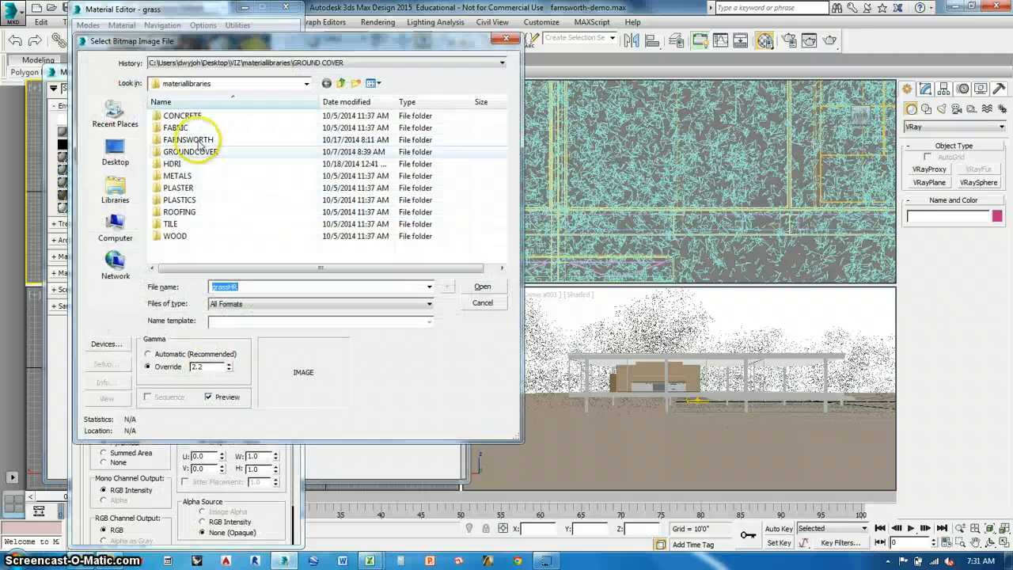
{"action": "double_click", "coordinate": [190, 150]}
{"action": "left_click", "coordinate": [482, 286]}
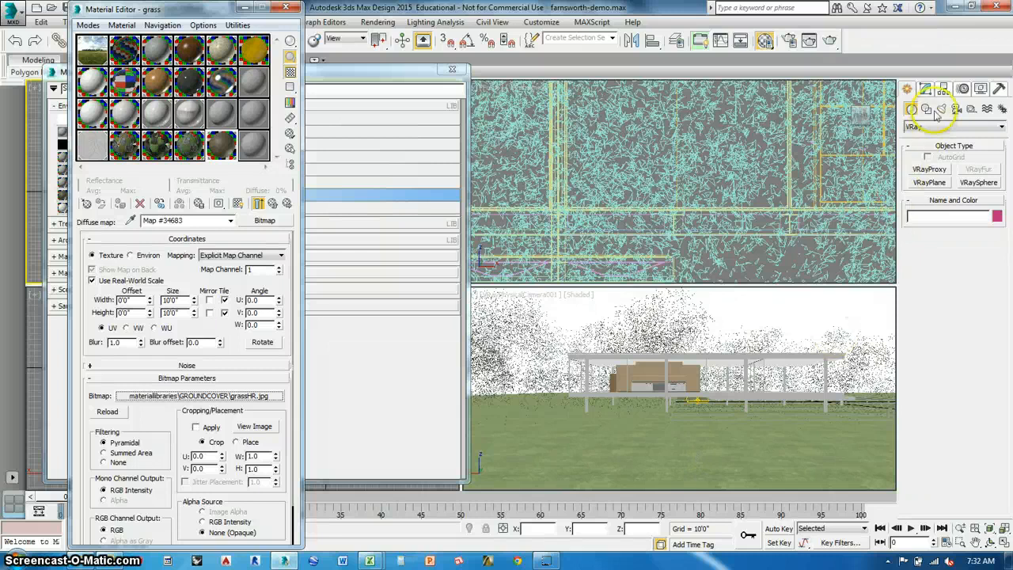
Add a UVW Map modifier to the ground plane Plane001 and turn off Real-World Map Size.
{"action": "left_click", "coordinate": [925, 90]}
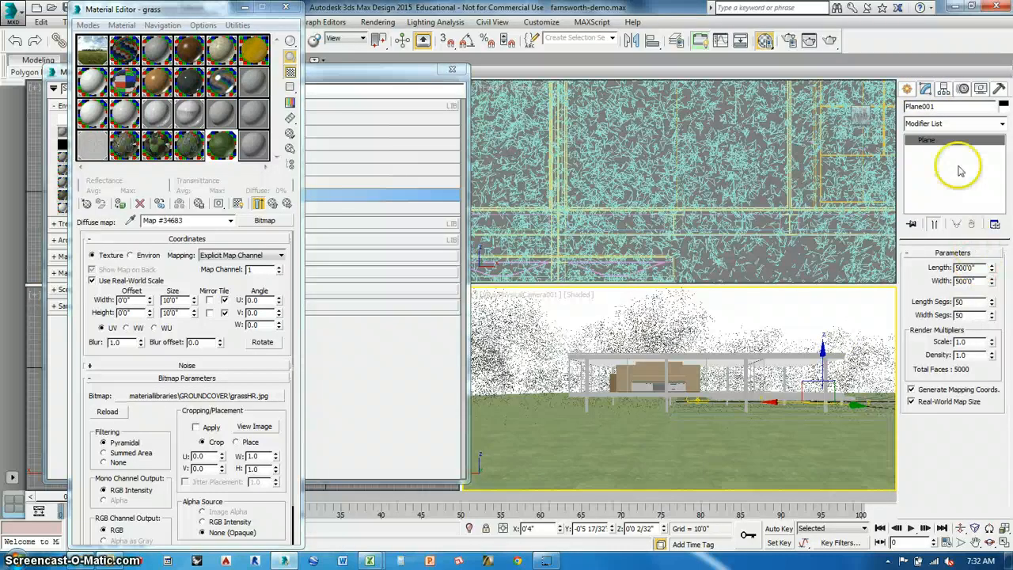
{"action": "left_click", "coordinate": [1002, 126]}
{"action": "scroll", "coordinate": [998, 372], "scroll_direction": "down", "scroll_amount": 10}
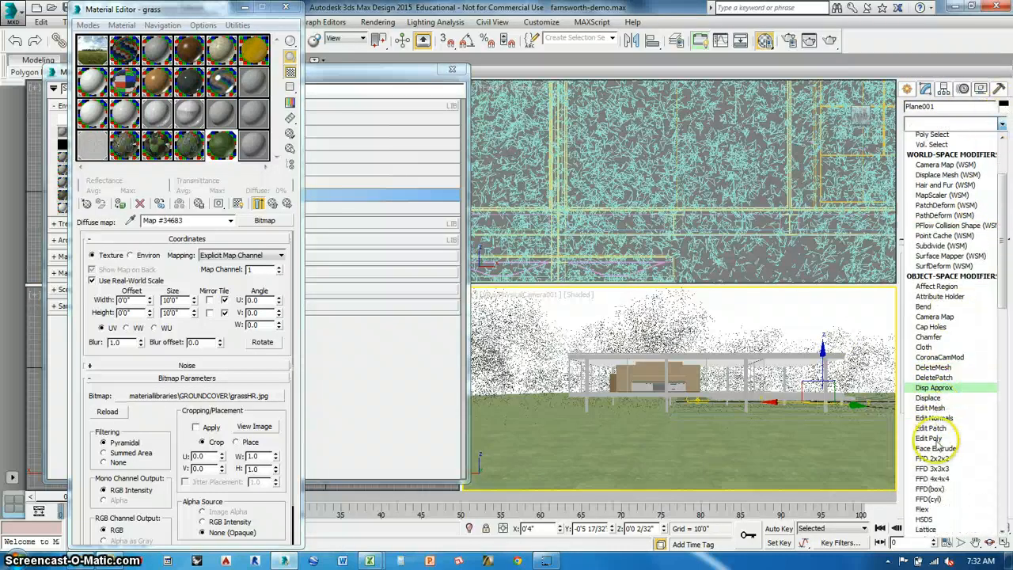
{"action": "scroll", "coordinate": [999, 340], "scroll_direction": "down", "scroll_amount": 8}
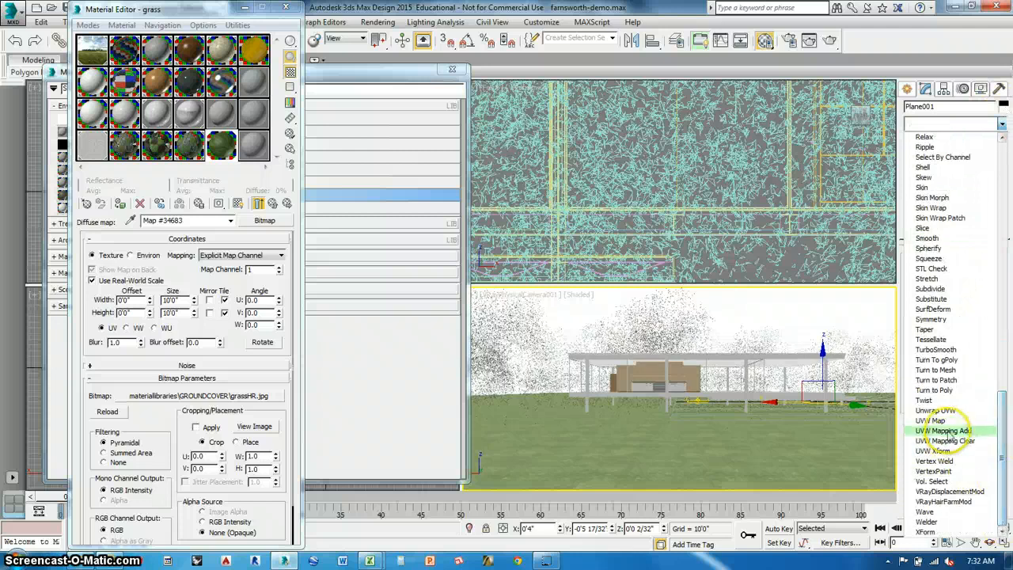
{"action": "left_click", "coordinate": [933, 425]}
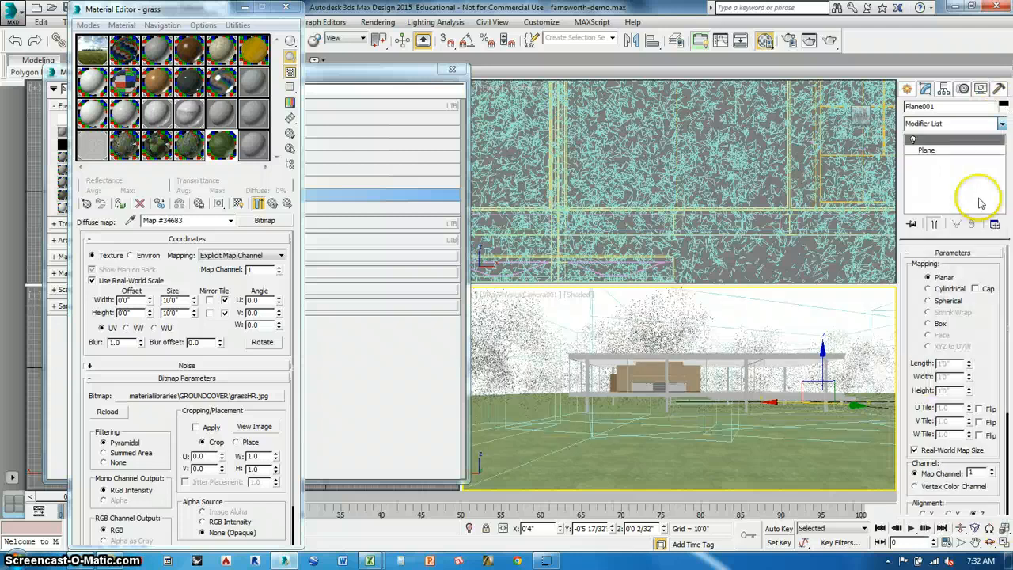
{"action": "left_click", "coordinate": [915, 449]}
Set the ground plane's UVW mapping length and width to 10'0" each.
{"action": "double_click", "coordinate": [943, 363]}
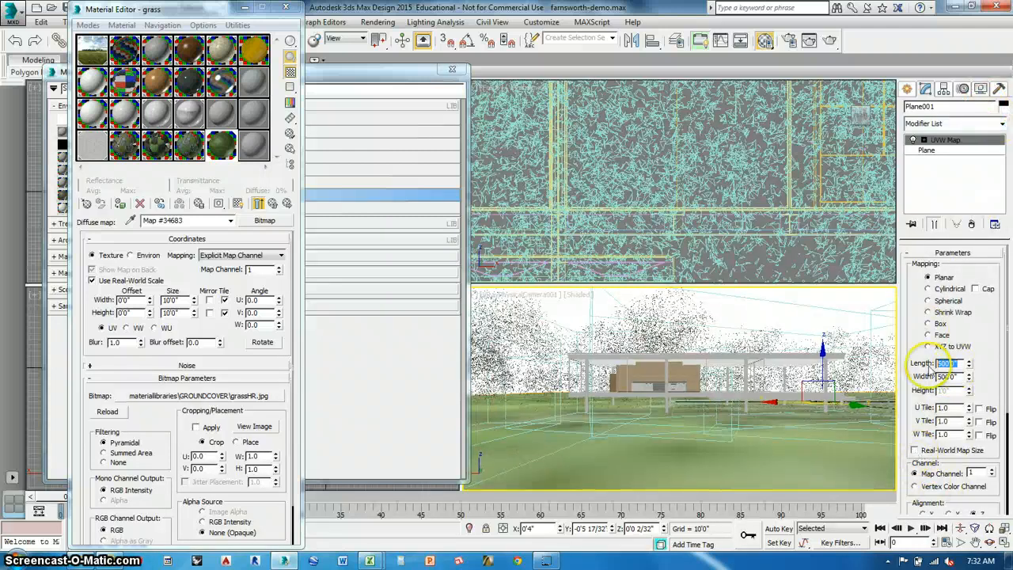
{"action": "type", "text": "12"}
{"action": "left_click_drag", "start_coordinate": [958, 380], "coordinate": [930, 383]}
{"action": "type", "text": "12"}
{"action": "type", "text": "10"}
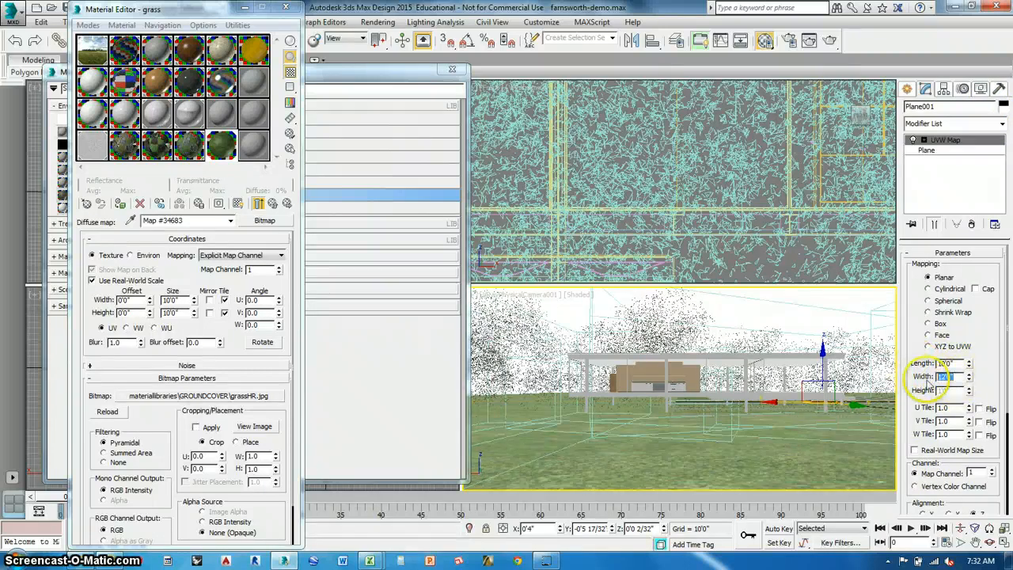
{"action": "type", "text": "10"}
{"action": "key", "text": "Return"}
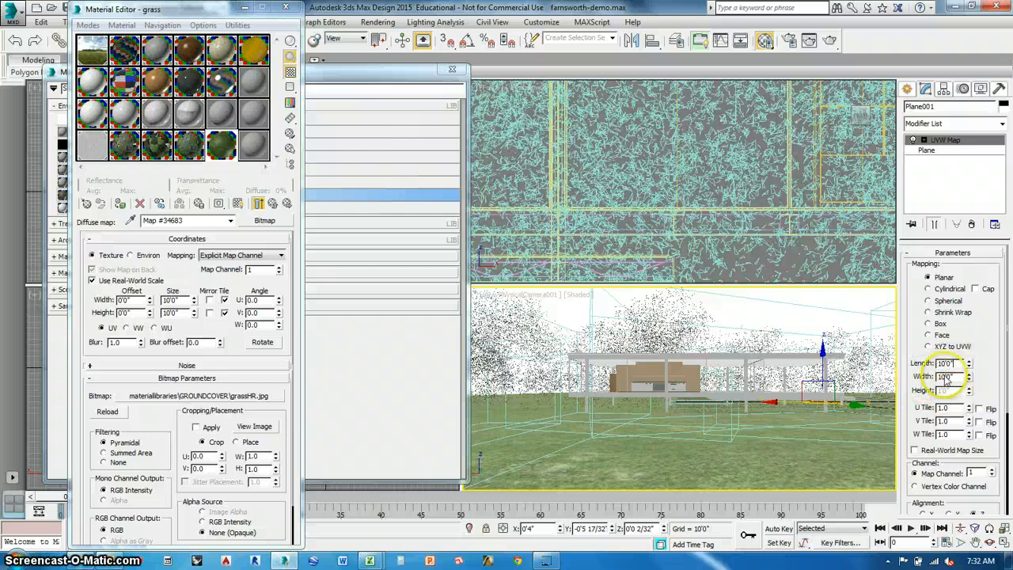
{"action": "left_click", "coordinate": [991, 127]}
{"action": "scroll", "coordinate": [957, 356], "scroll_direction": "down", "scroll_amount": 15}
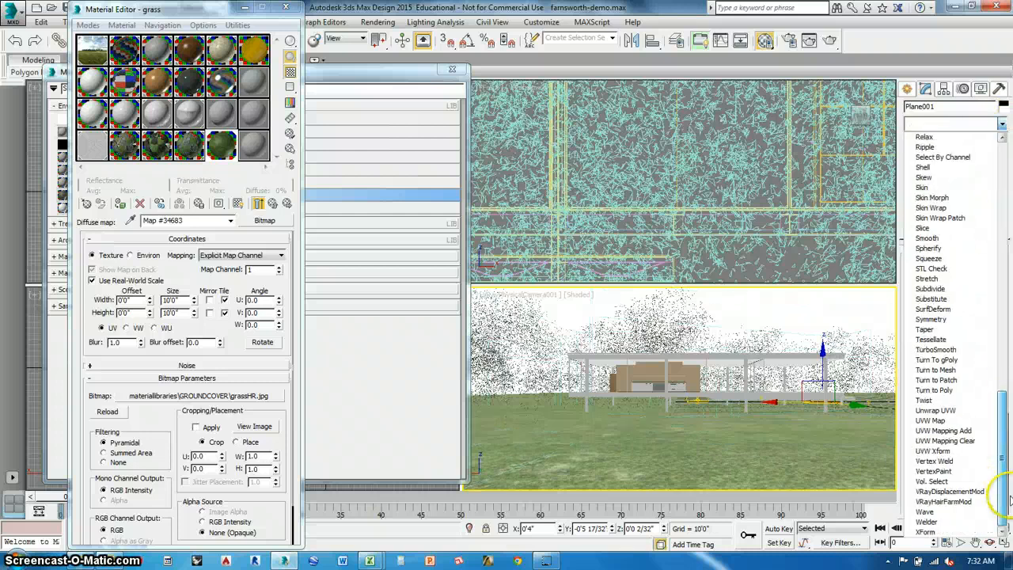
{"action": "left_click", "coordinate": [933, 420]}
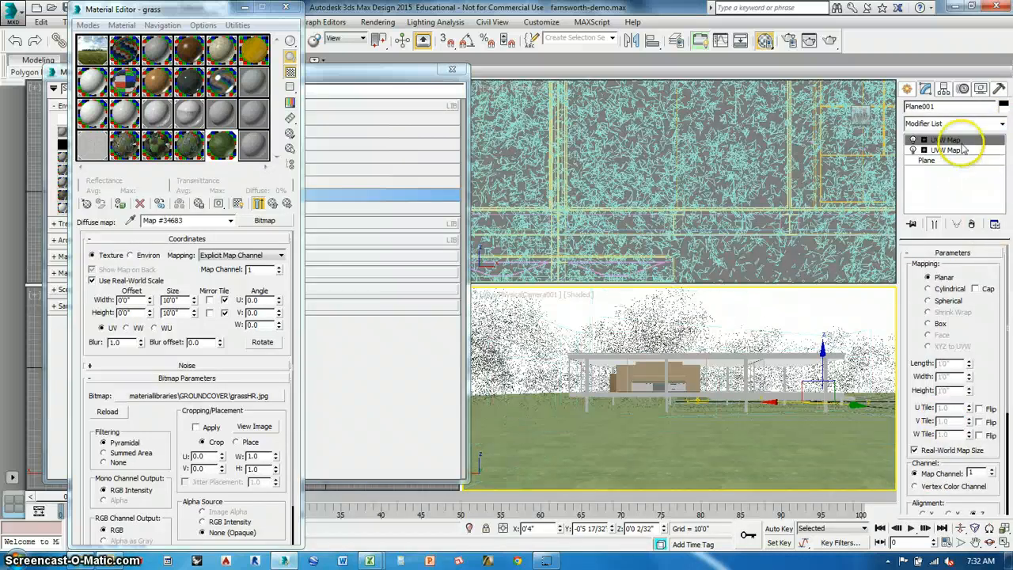
{"action": "left_click", "coordinate": [972, 223]}
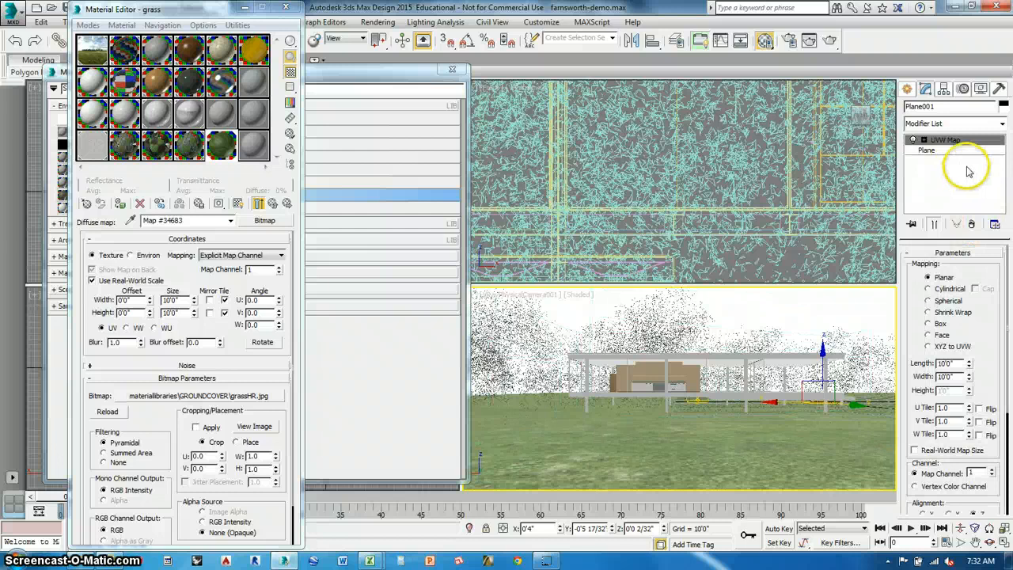
Add a VRayDisplacementMod modifier to the ground plane above its UVW Map.
{"action": "left_click", "coordinate": [1001, 127]}
{"action": "scroll", "coordinate": [989, 317], "scroll_direction": "down", "scroll_amount": 15}
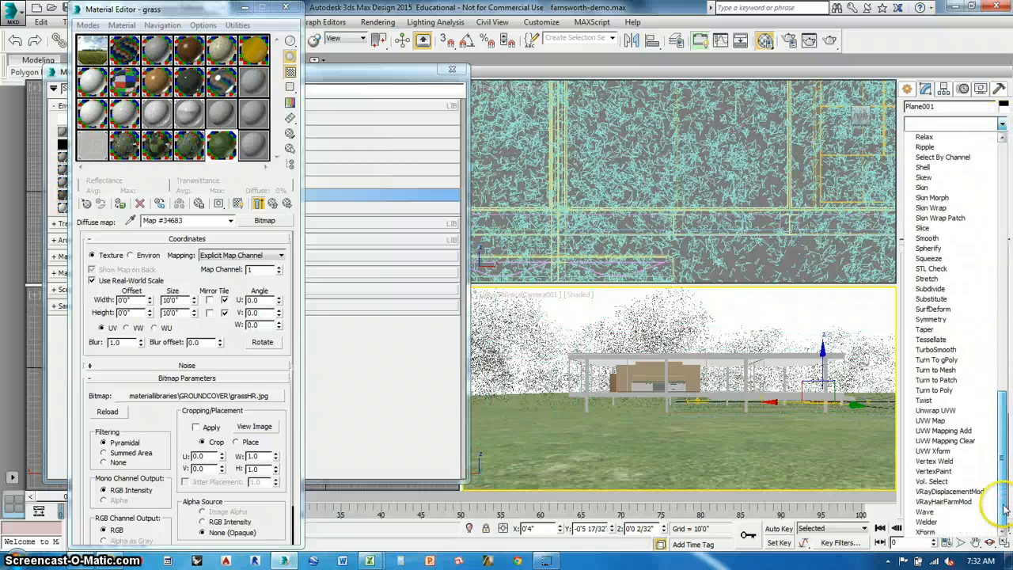
{"action": "left_click", "coordinate": [949, 491]}
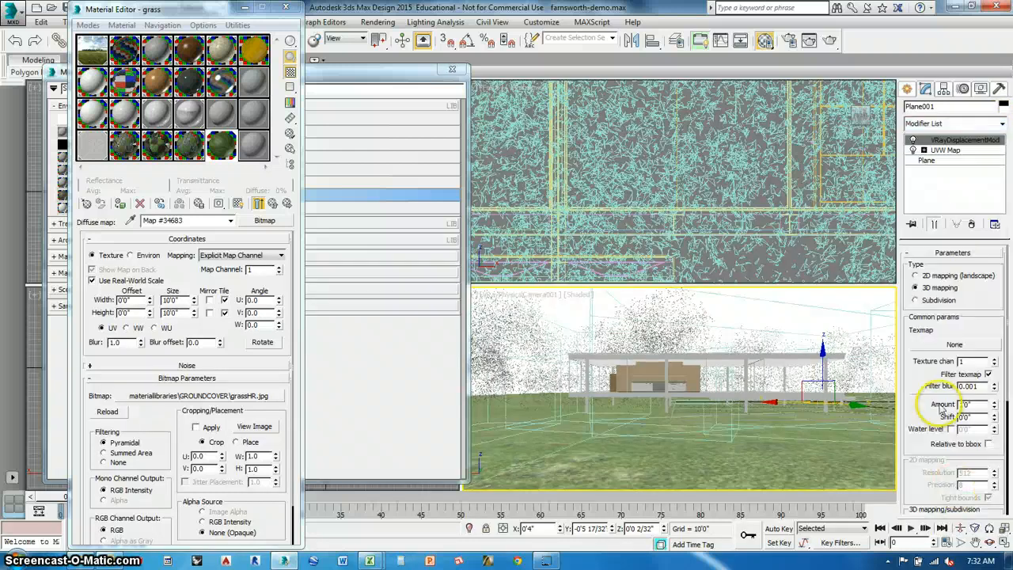
Load the bitmap grassdisplace.jpg from the materiallibraries GROUNDCOVER folder as the ground plane's displacement texmap.
{"action": "left_click", "coordinate": [955, 344]}
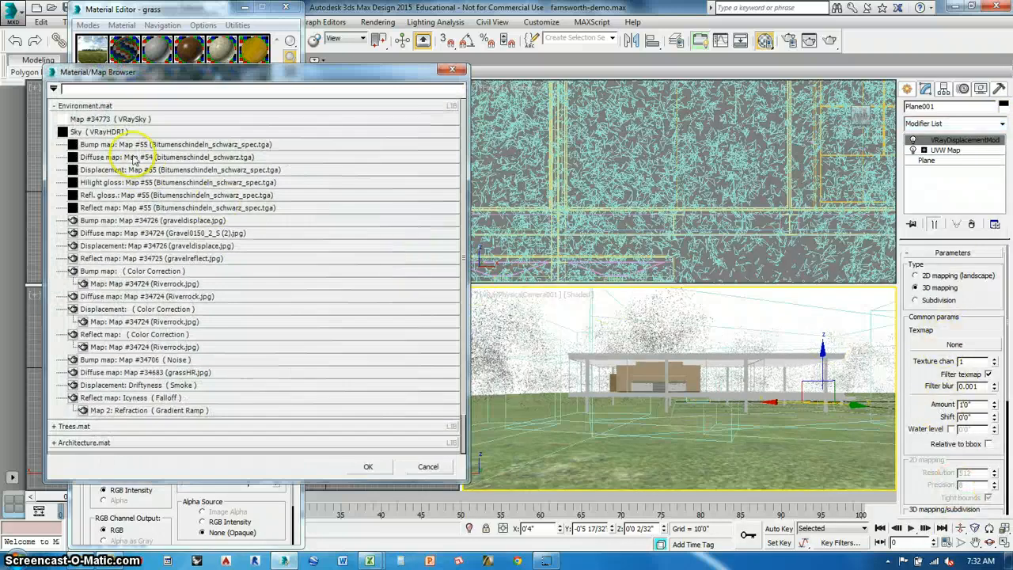
{"action": "left_click", "coordinate": [79, 105]}
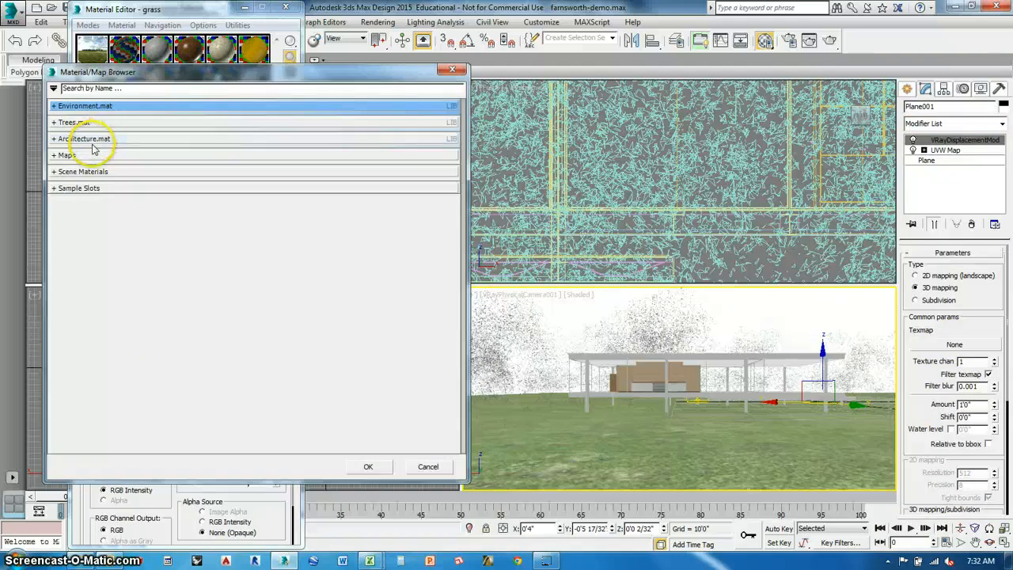
{"action": "left_click", "coordinate": [91, 156]}
{"action": "double_click", "coordinate": [91, 182]}
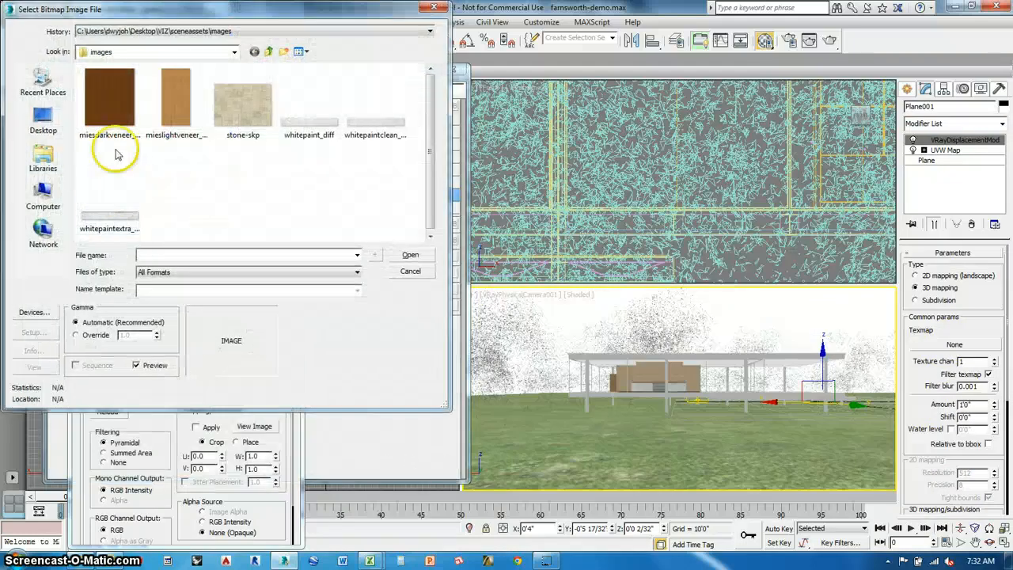
{"action": "left_click", "coordinate": [269, 52]}
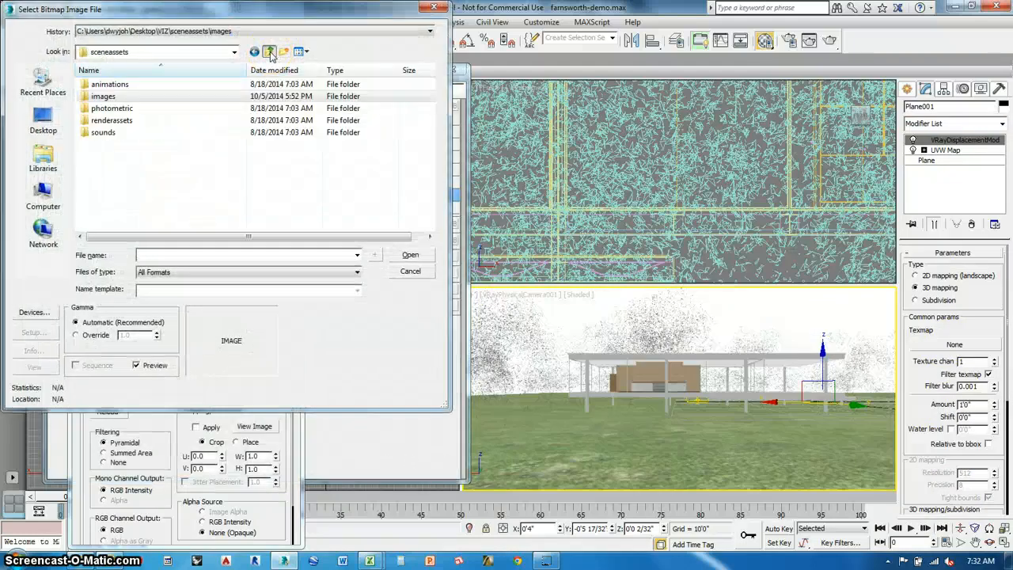
{"action": "left_click", "coordinate": [269, 53]}
{"action": "double_click", "coordinate": [131, 156]}
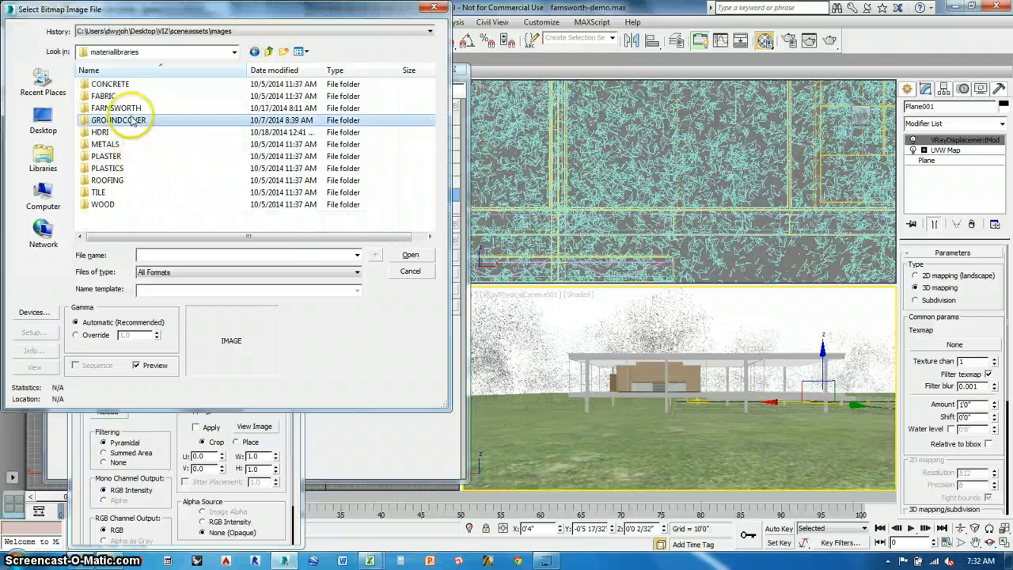
{"action": "double_click", "coordinate": [132, 120]}
{"action": "left_click", "coordinate": [237, 102]}
{"action": "left_click", "coordinate": [410, 254]}
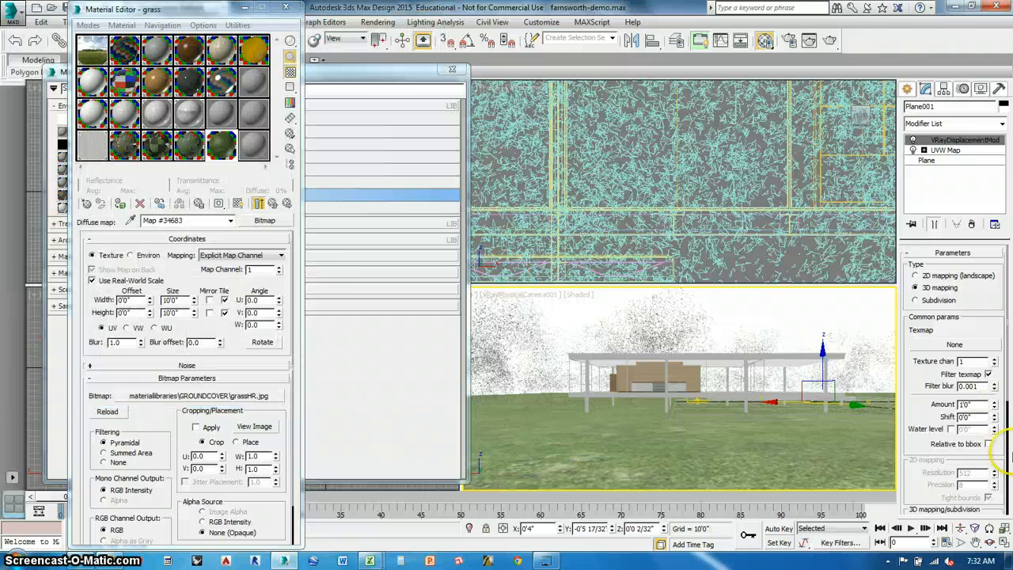
Switch the ground plane's displacement to 2D mapping (landscape) with an amount of 0'6" and a resolution of 1600.
{"action": "left_click", "coordinate": [917, 275]}
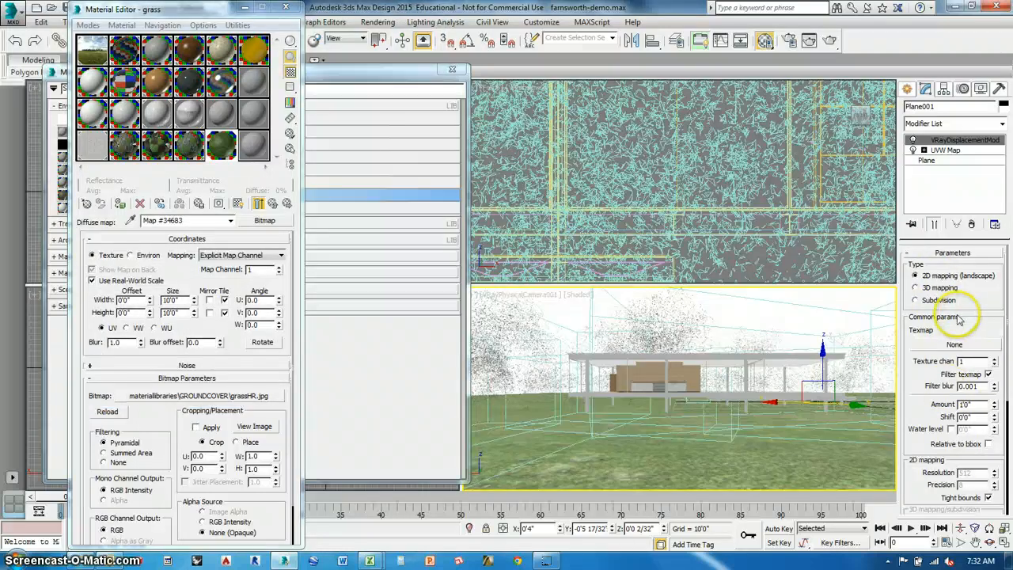
{"action": "left_click_drag", "start_coordinate": [977, 406], "coordinate": [954, 405]}
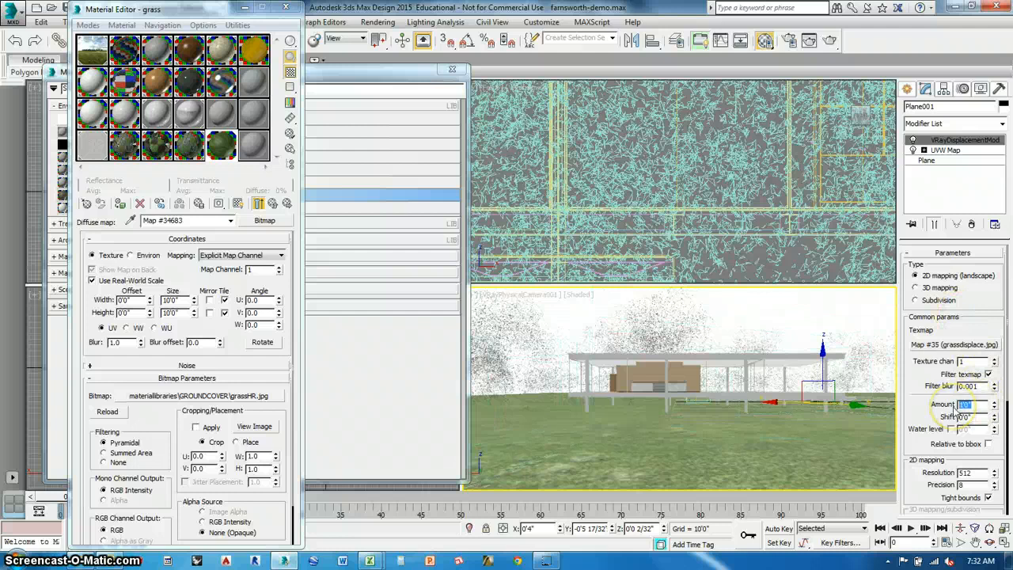
{"action": "key", "text": "Return"}
{"action": "left_click", "coordinate": [985, 496]}
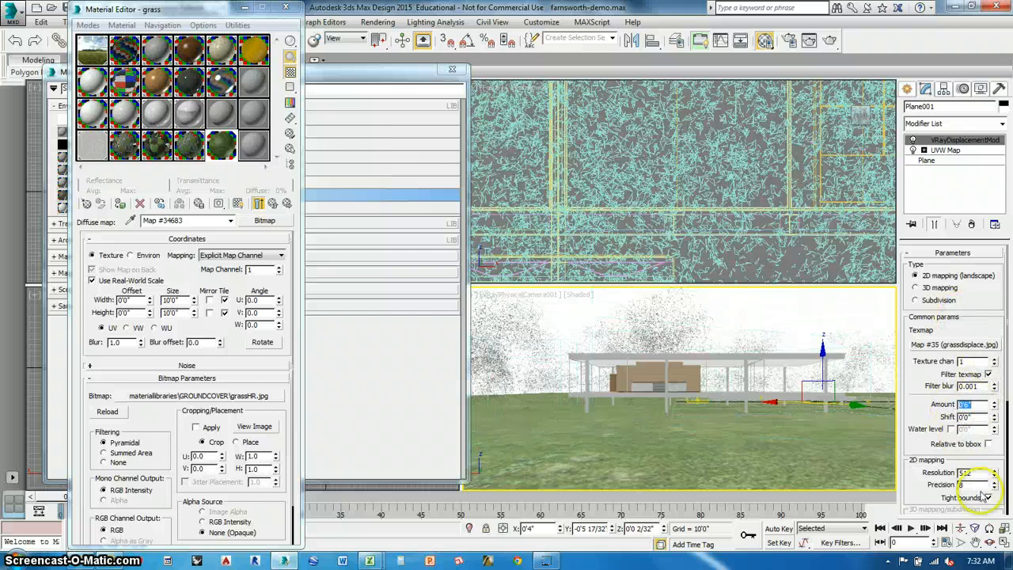
{"action": "left_click_drag", "start_coordinate": [976, 474], "coordinate": [937, 475]}
{"action": "type", "text": "1600"}
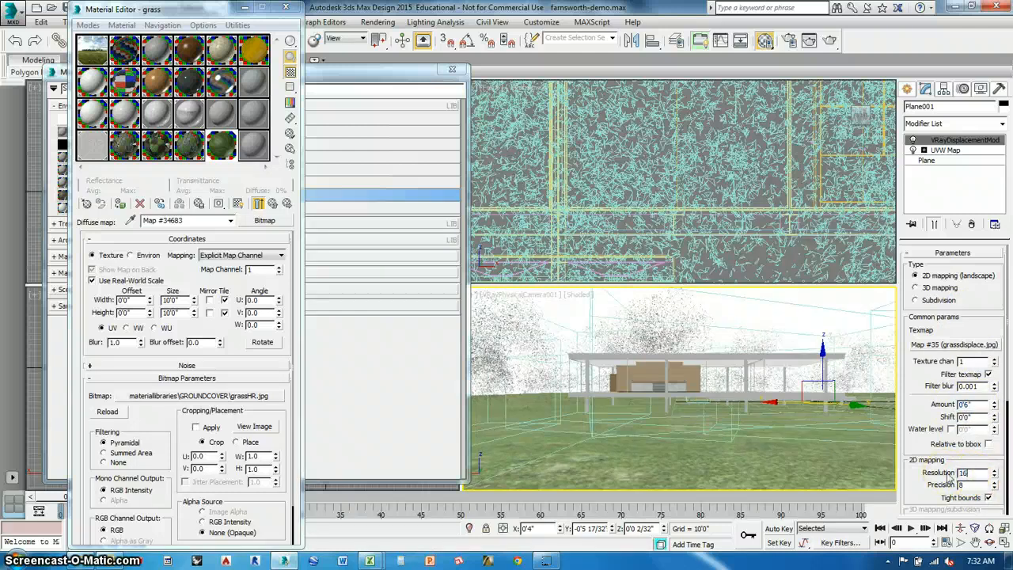
Close the material browser, open a magnified preview of the grass material's diffuse map, and move it clear of the Material Editor.
{"action": "left_click", "coordinate": [417, 69]}
{"action": "left_click", "coordinate": [451, 72]}
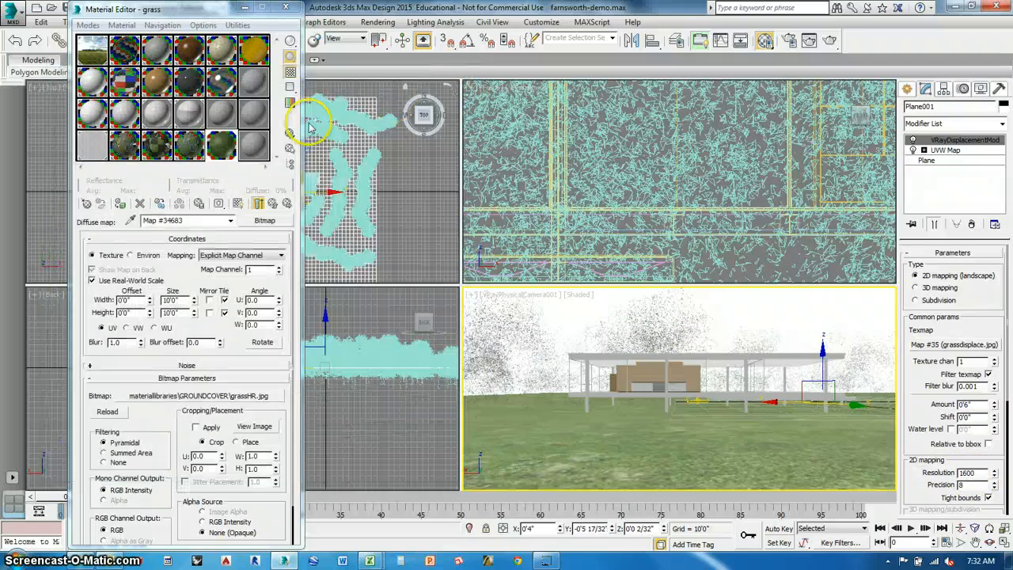
{"action": "double_click", "coordinate": [219, 148]}
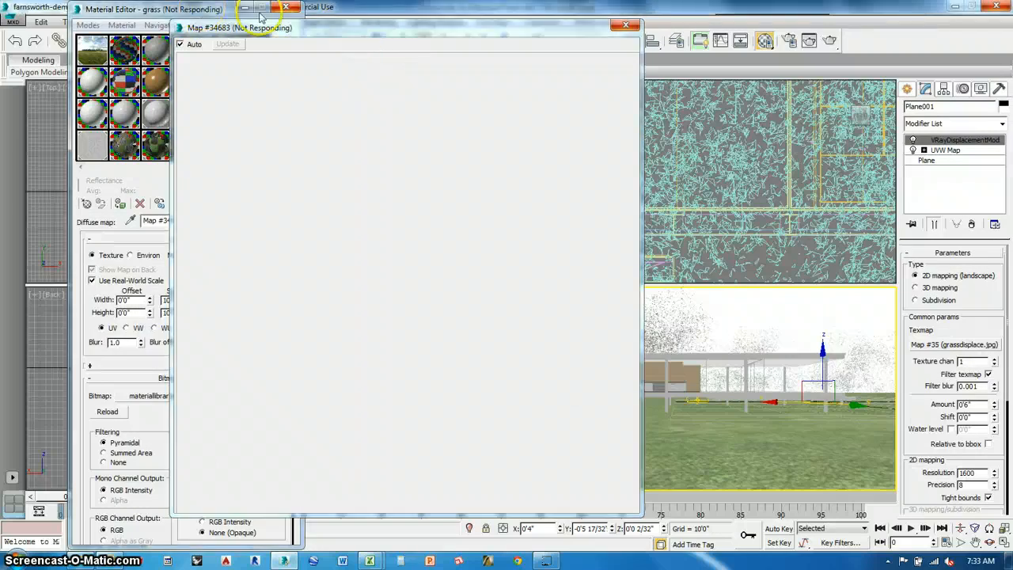
{"action": "left_click_drag", "start_coordinate": [261, 16], "coordinate": [633, 18]}
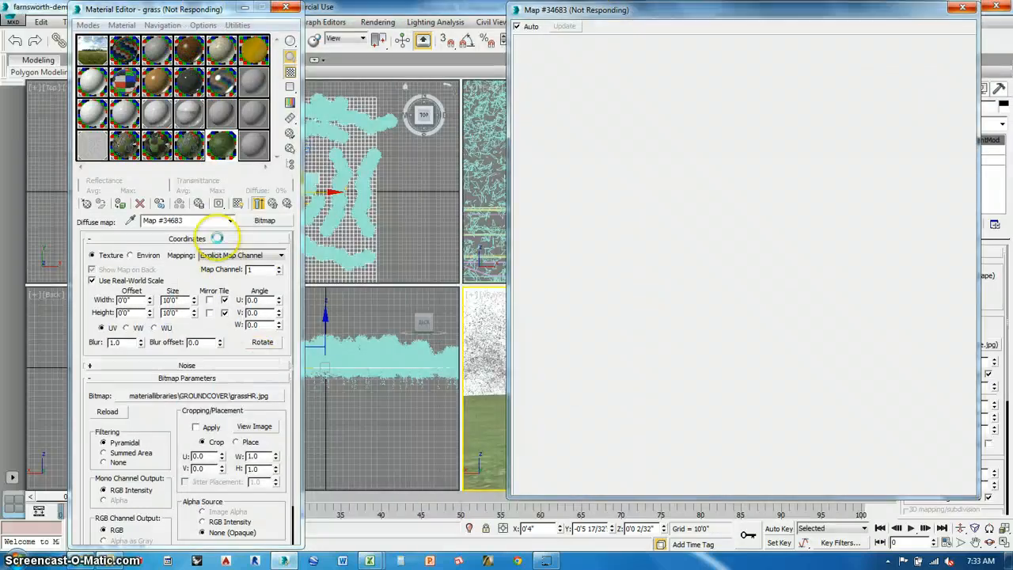